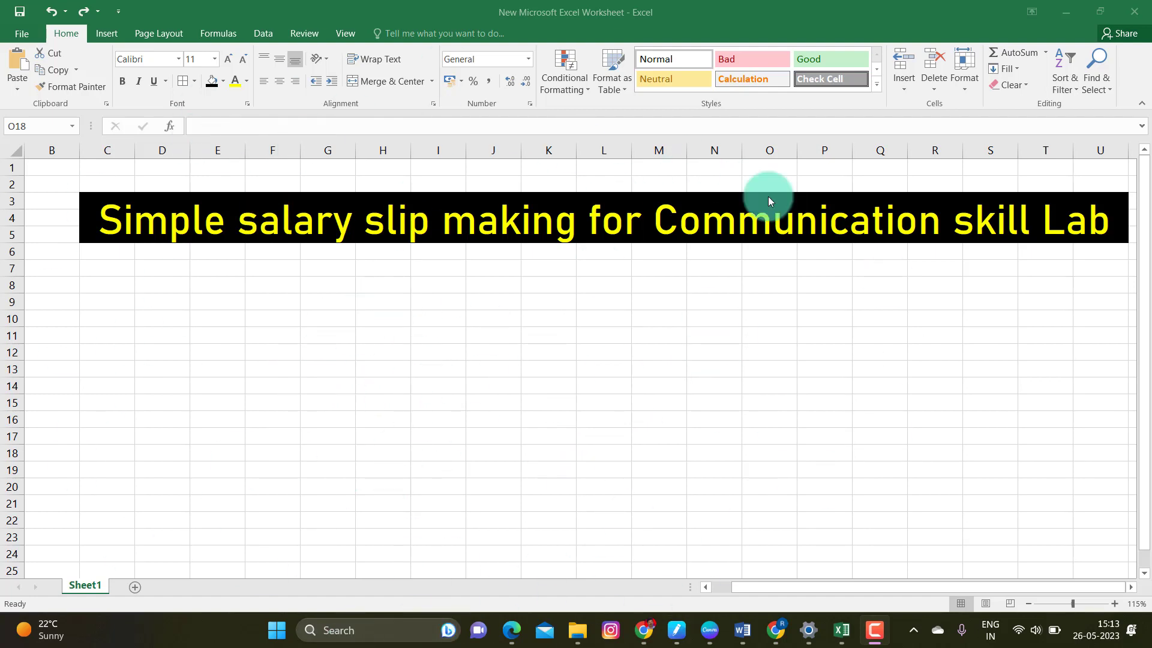
# Minimize the open windows and create a new Microsoft Excel worksheet file on the desktop named "salary slip"
pyautogui.click(1067, 12)
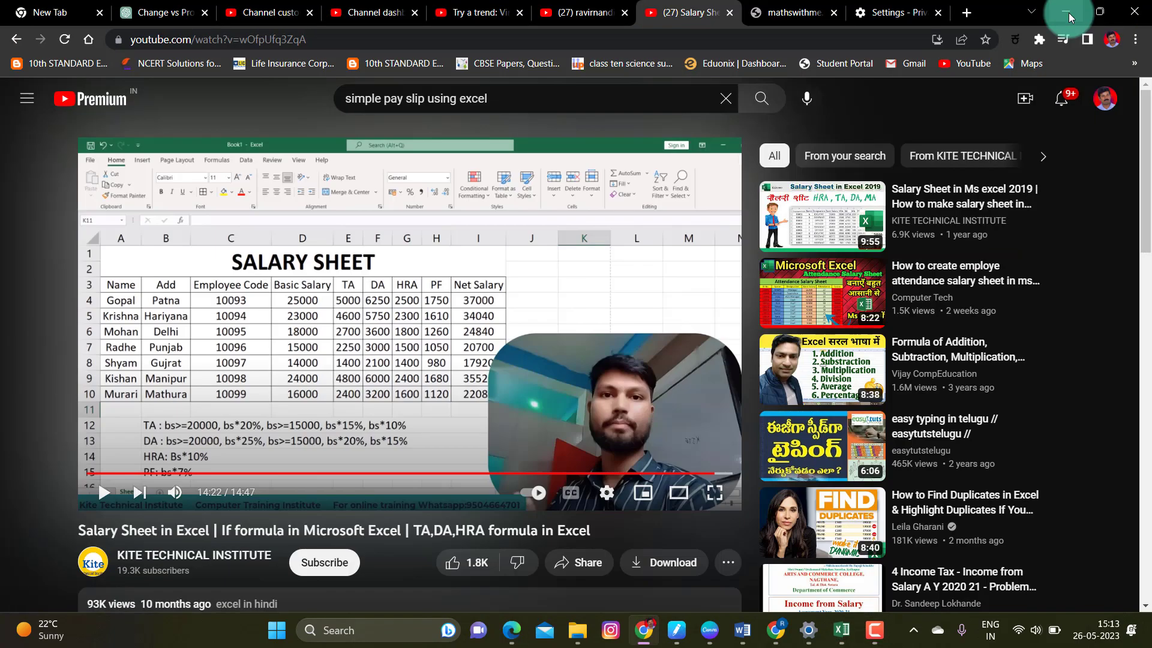
pyautogui.click(1065, 12)
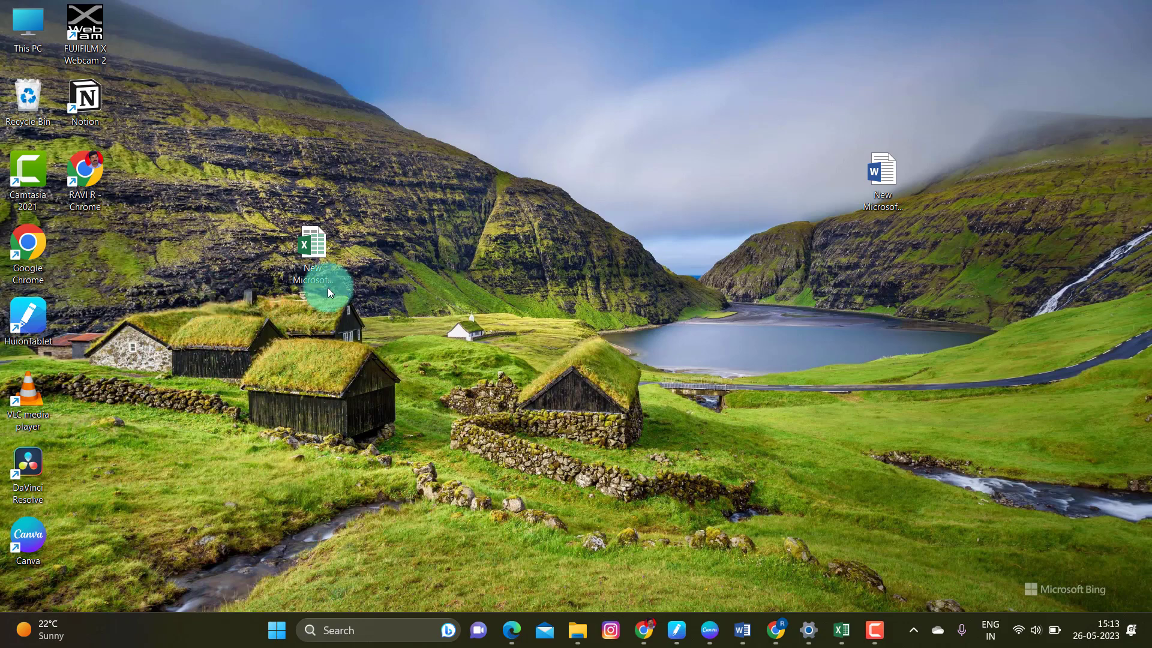
pyautogui.rightClick(171, 330)
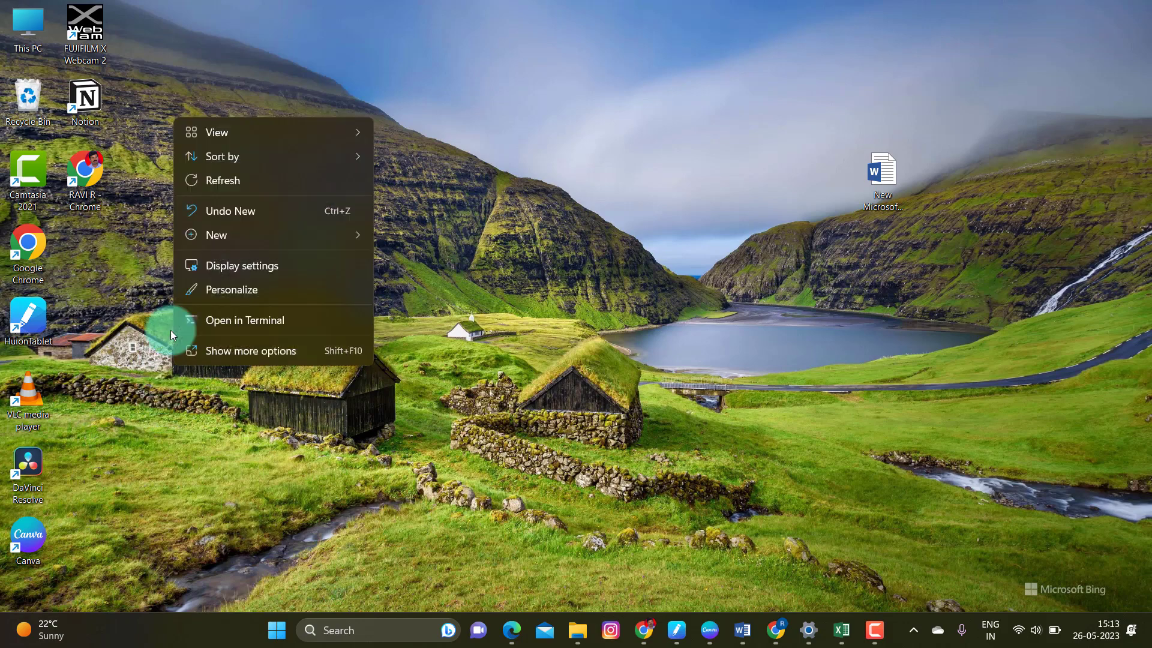
pyautogui.moveTo(277, 244)
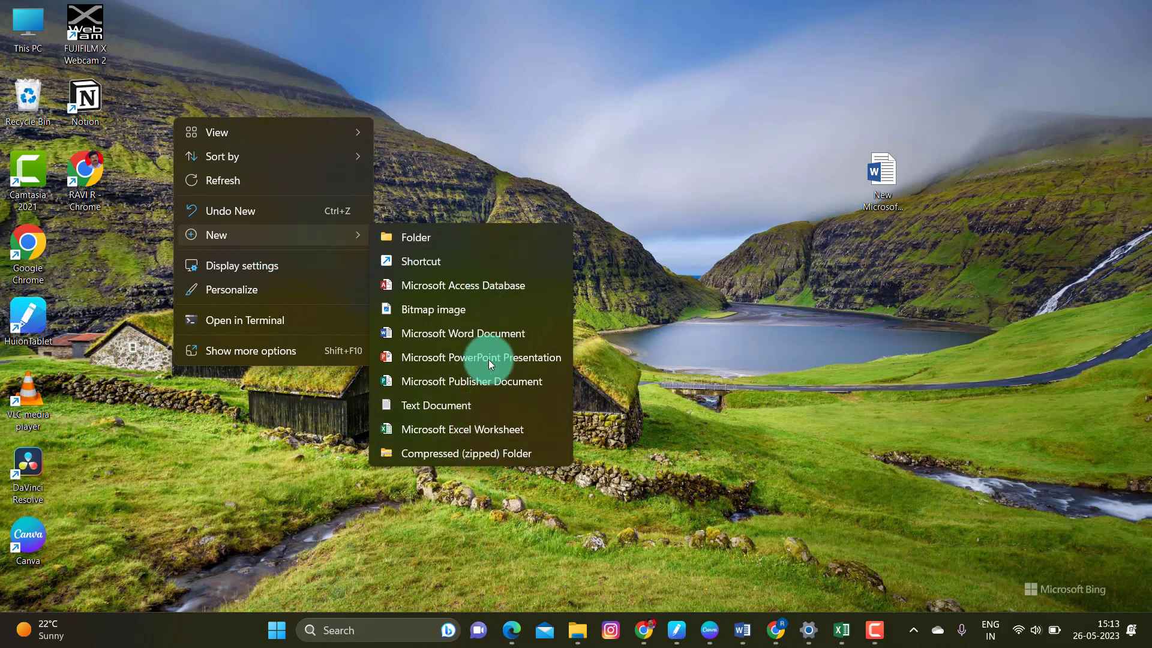
pyautogui.click(462, 427)
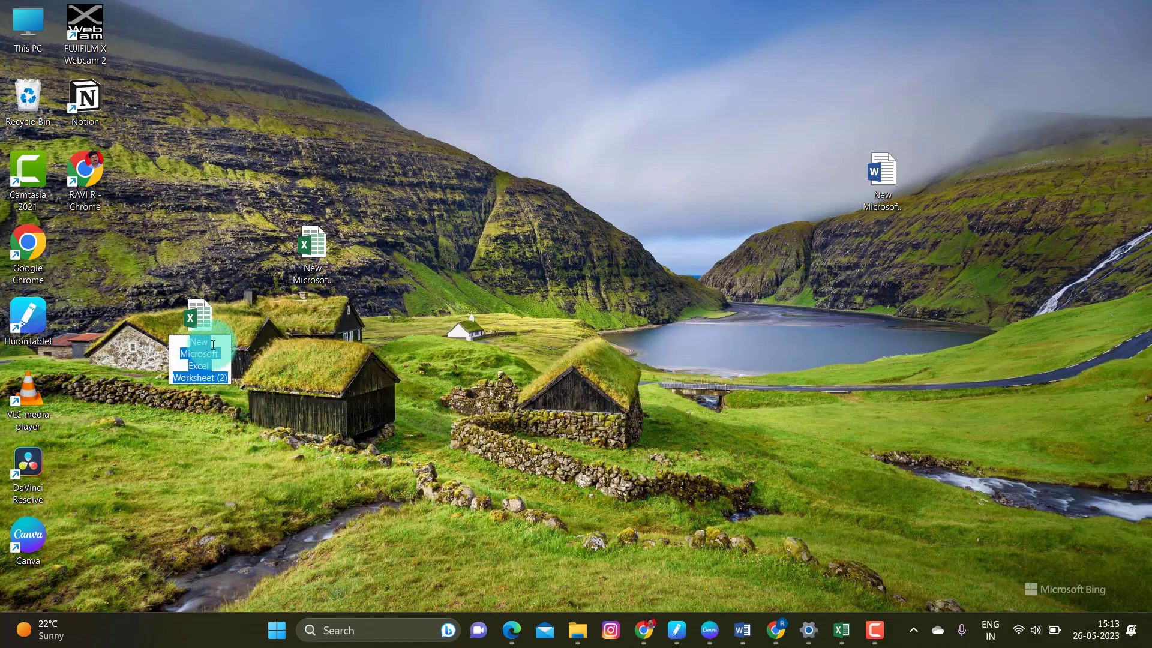
pyautogui.write('salary slip')
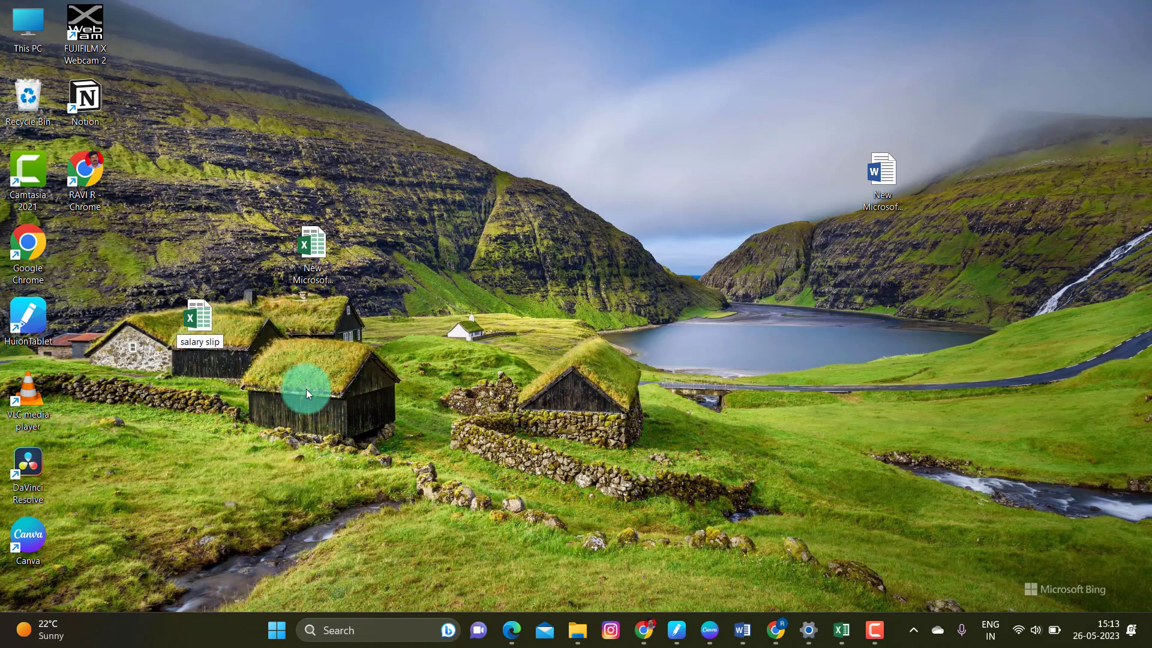
pyautogui.press('Return')
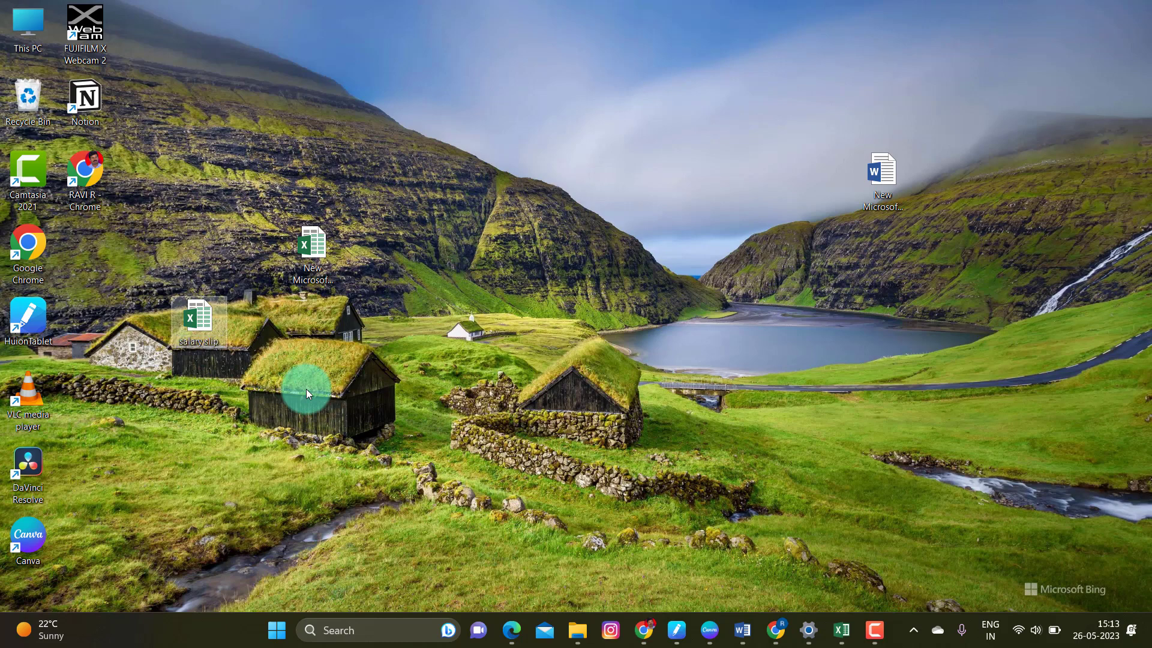
# Return to the already open New Microsoft Excel Worksheet workbook, declining to reopen it
pyautogui.doubleClick(315, 248)
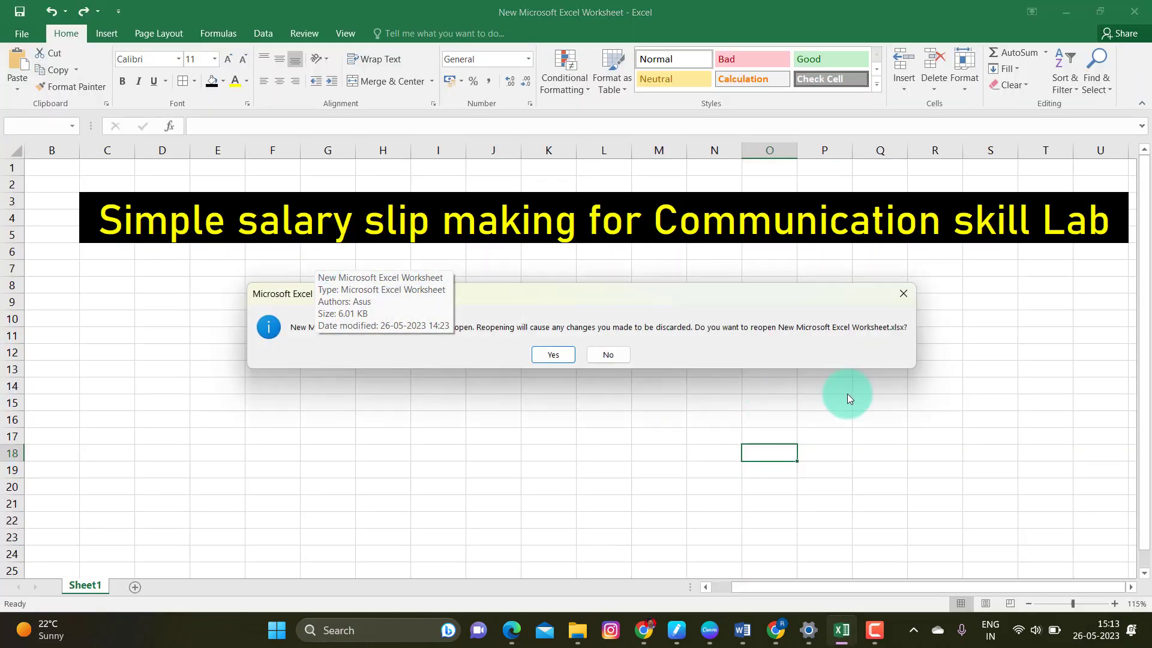
pyautogui.click(621, 358)
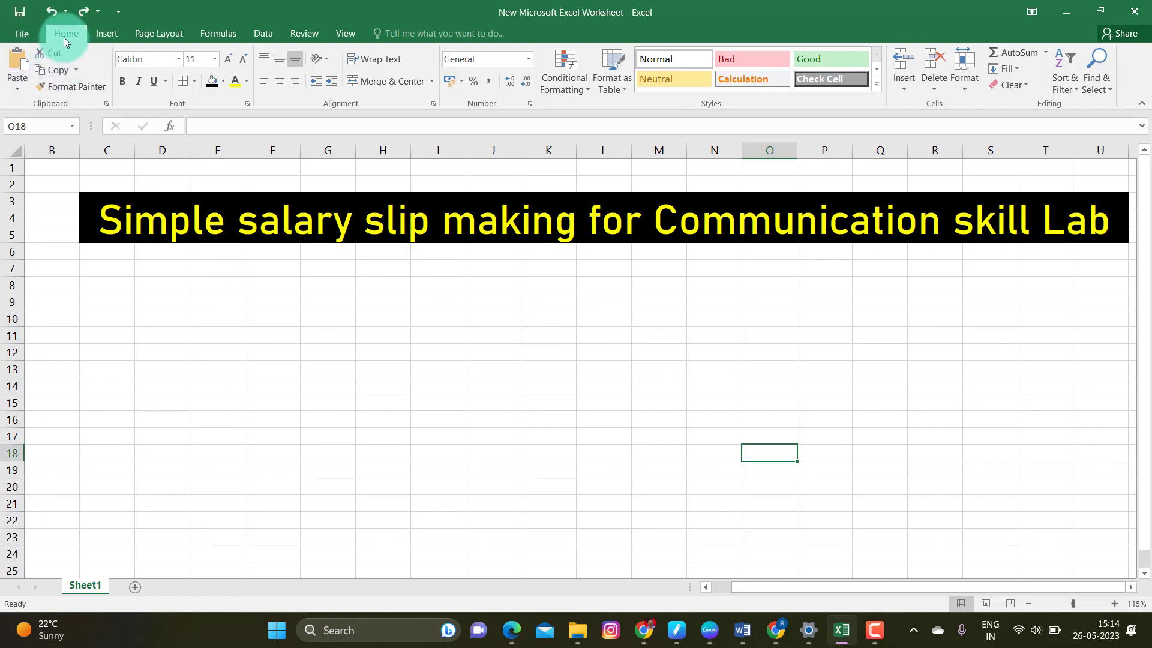
pyautogui.click(113, 36)
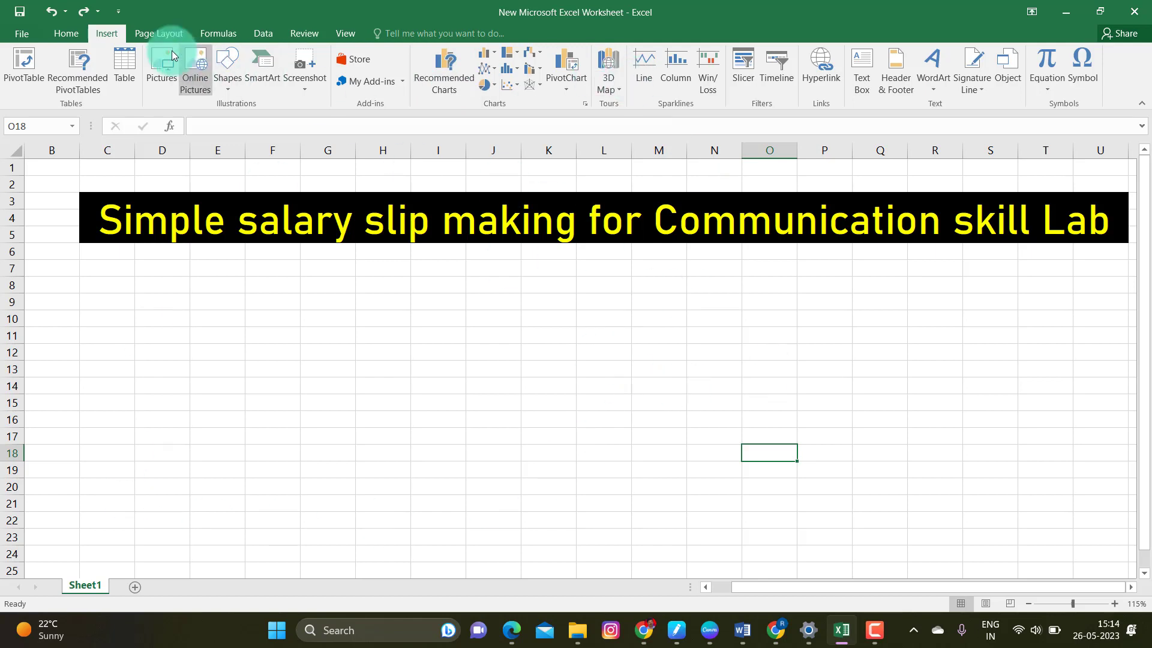
pyautogui.click(159, 33)
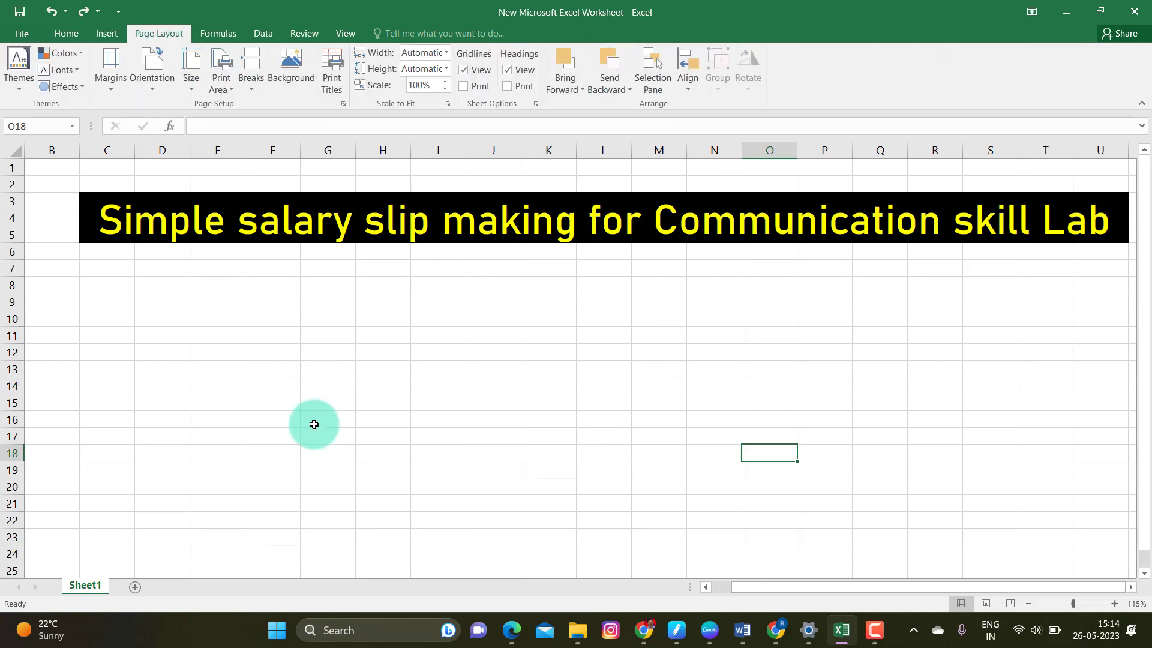
pyautogui.click(216, 34)
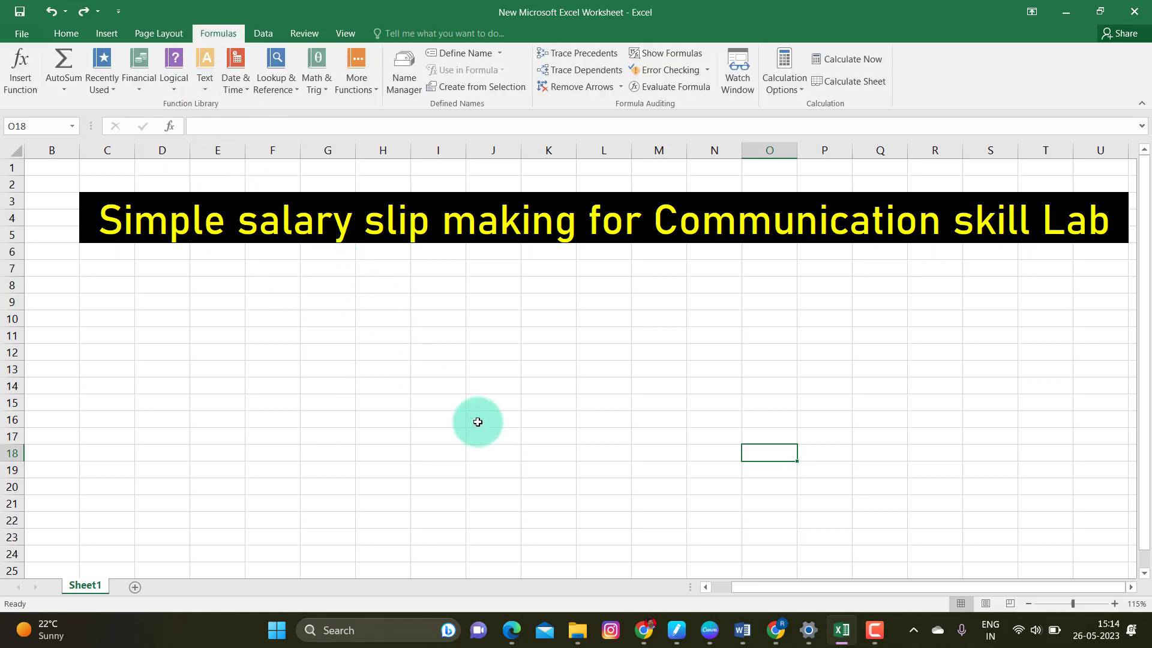
pyautogui.click(66, 91)
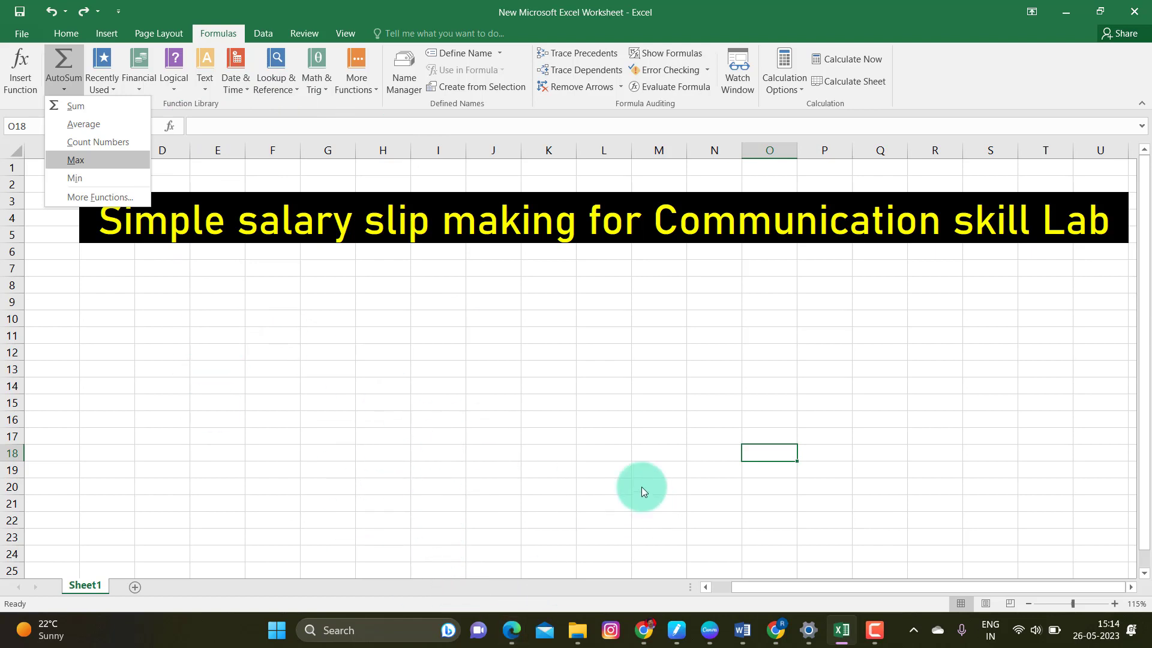
pyautogui.click(55, 38)
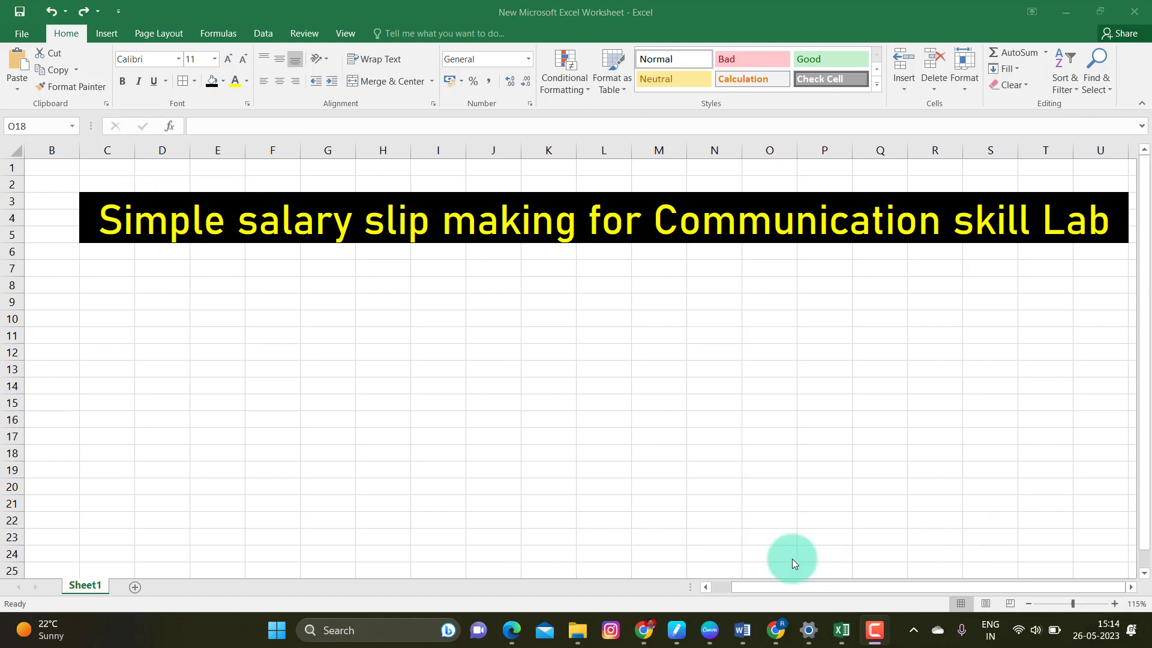
pyautogui.click(779, 589)
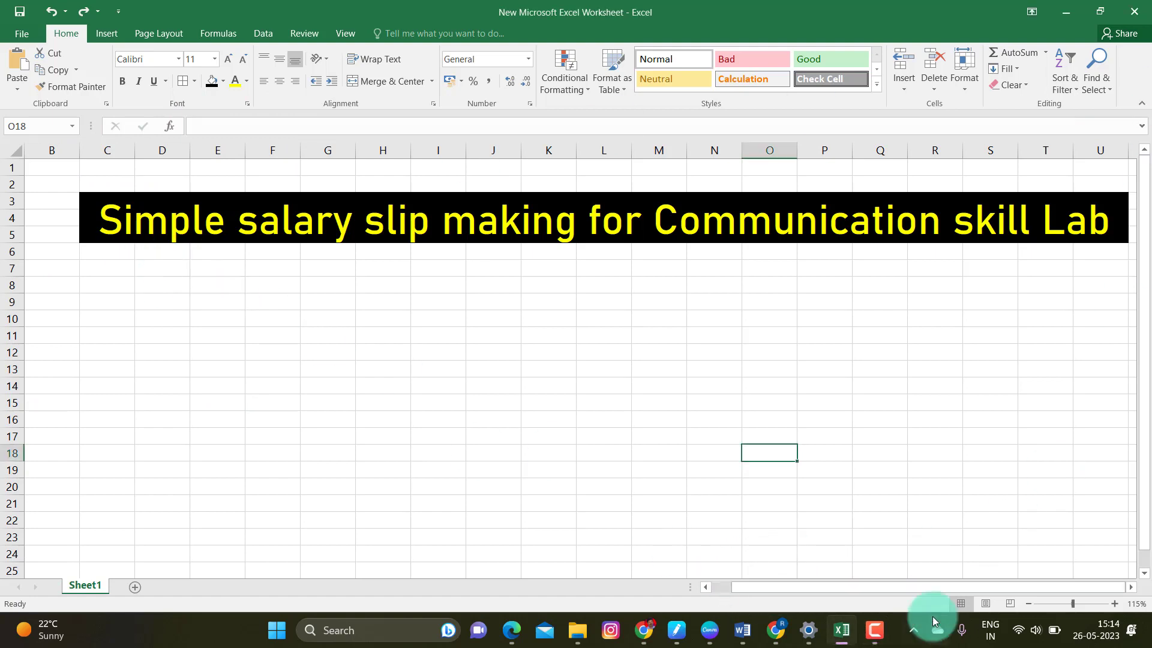
# Enter the column headings "SL no" in cell B11 and "Employ ID" in cell C11
pyautogui.moveTo(848, 592); pyautogui.dragTo(764, 586)
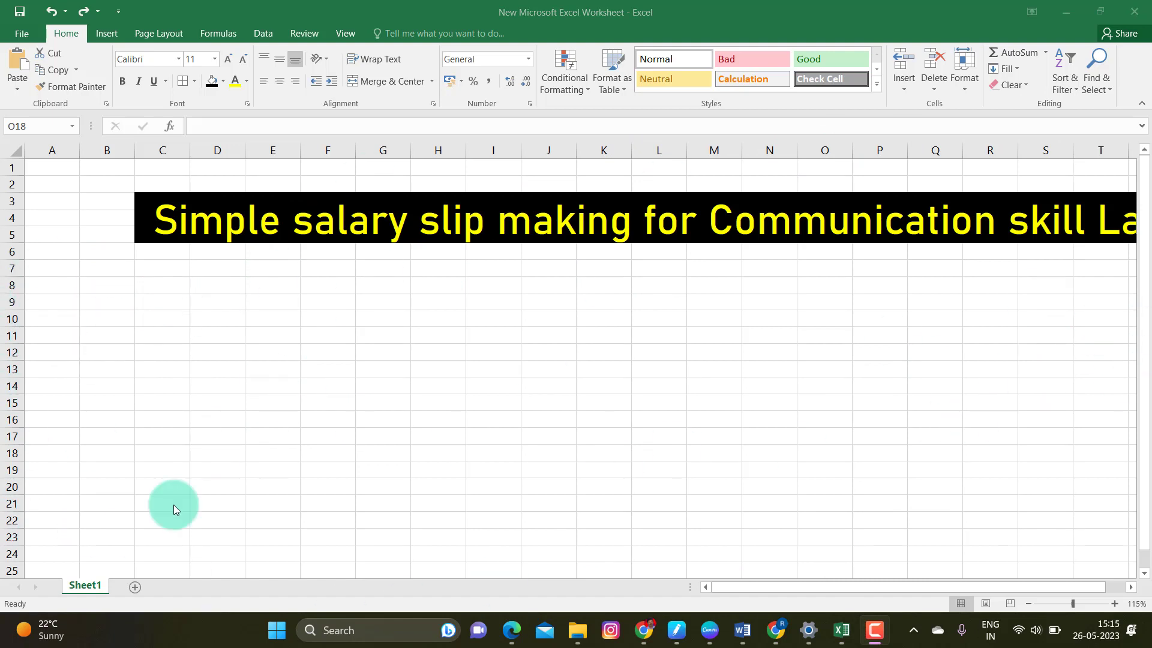
pyautogui.click(104, 340)
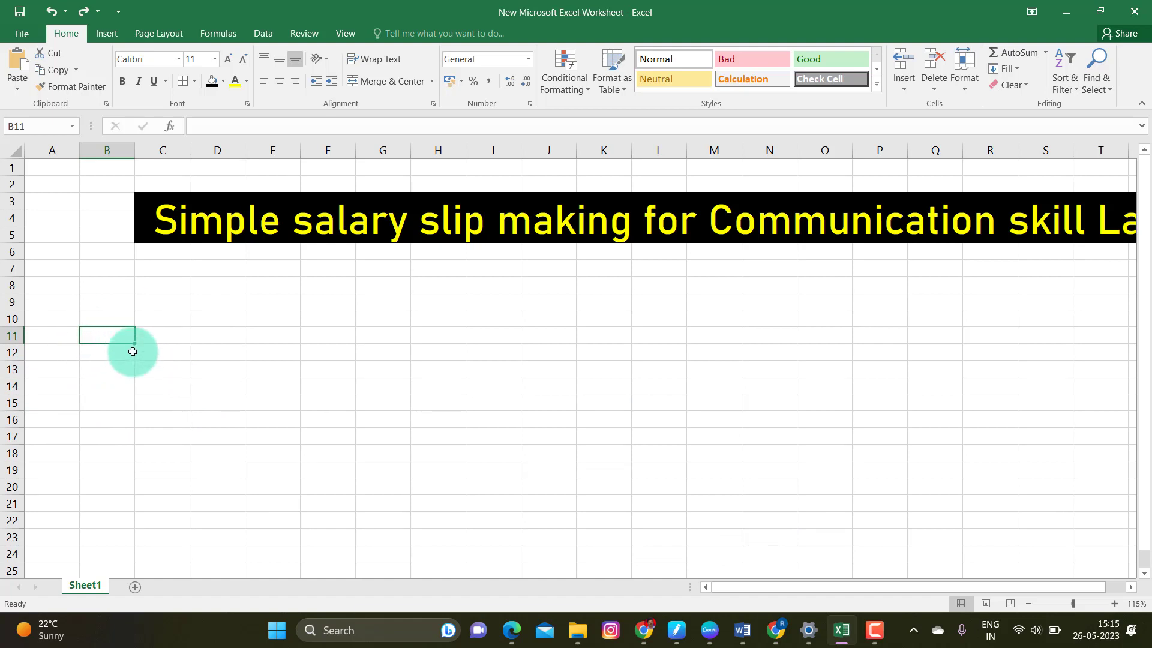
pyautogui.scroll(2, 147, 357)
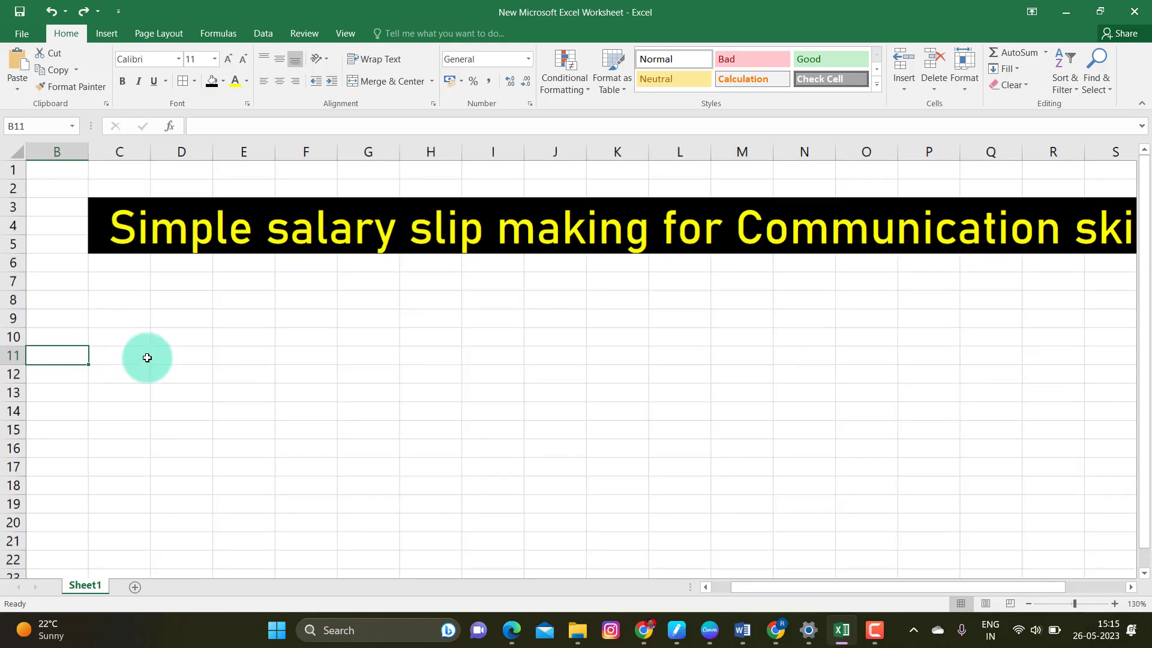
pyautogui.moveTo(855, 588); pyautogui.dragTo(816, 594)
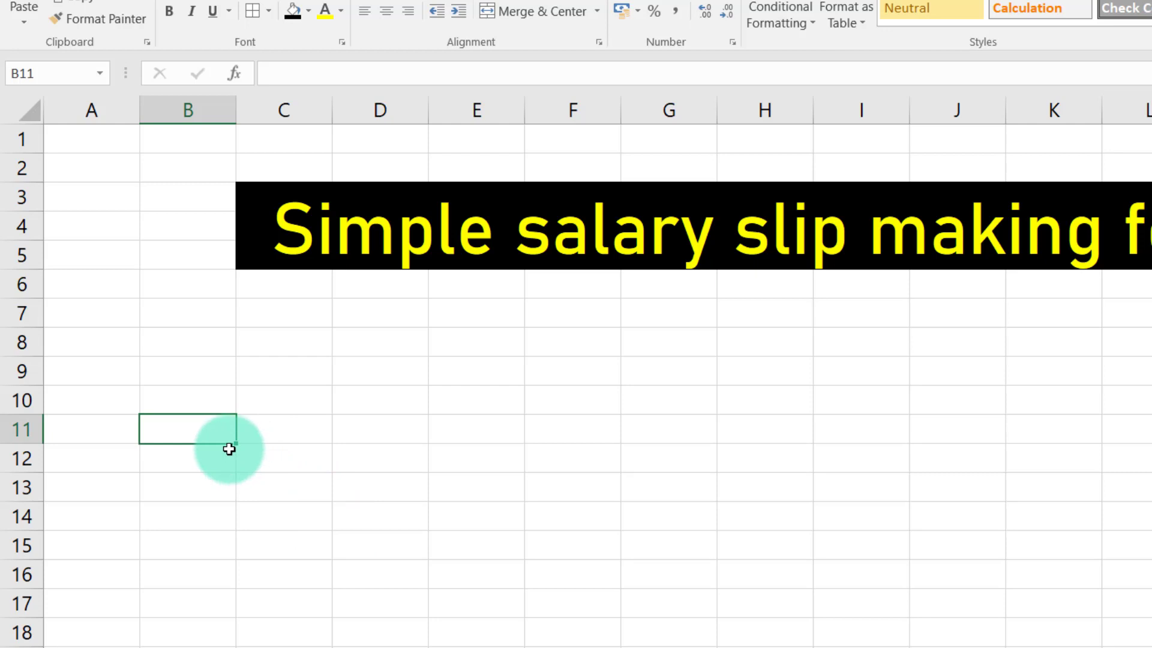
pyautogui.scroll(-1, 873, 492)
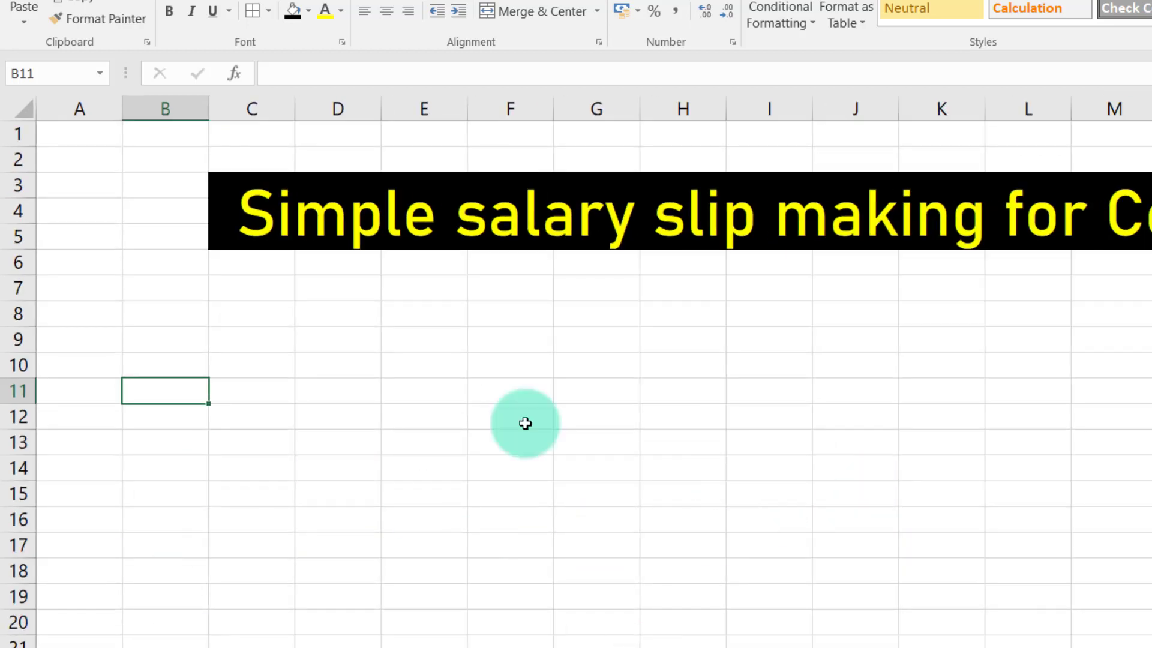
pyautogui.write('SL no')
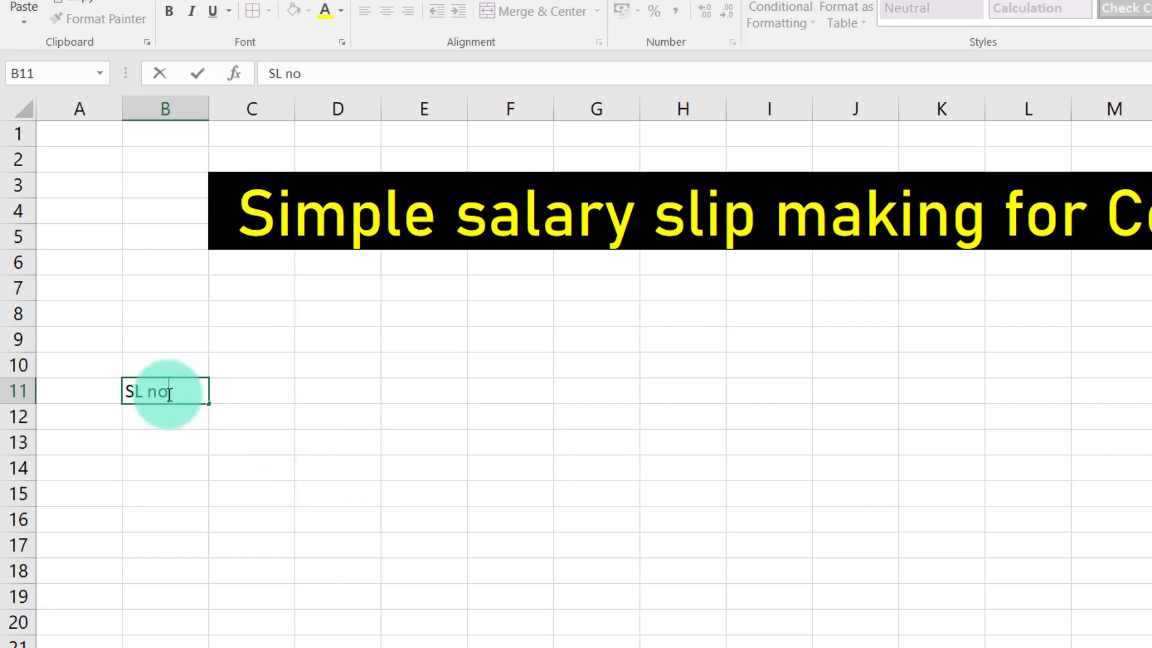
pyautogui.click(267, 394)
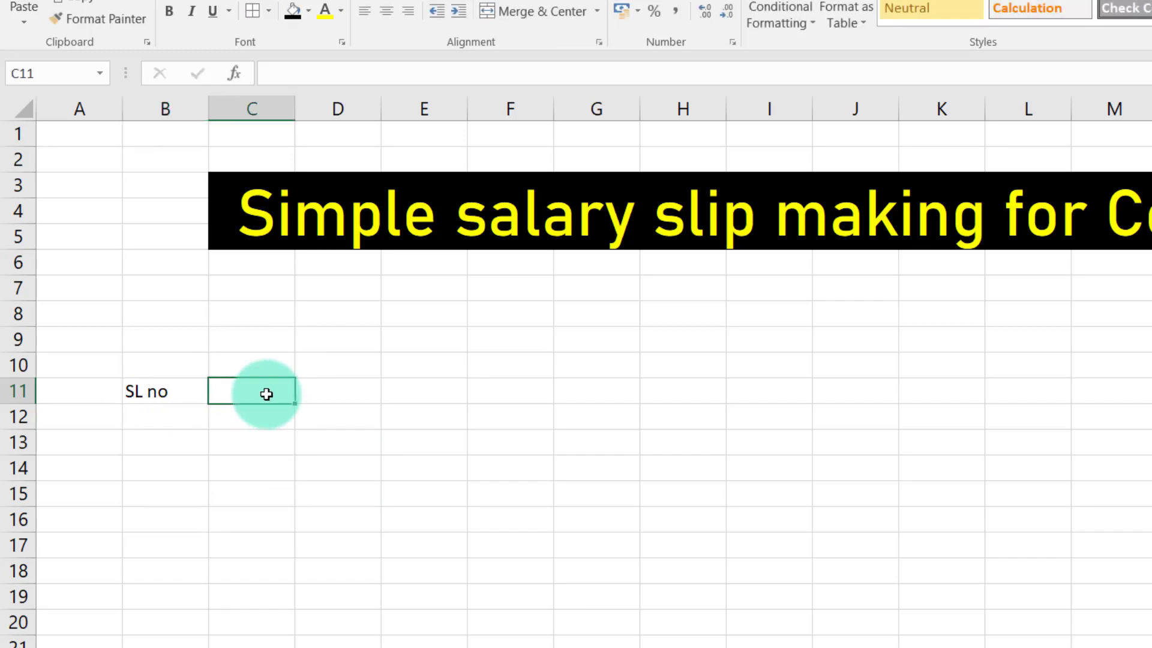
pyautogui.write('Employ ID')
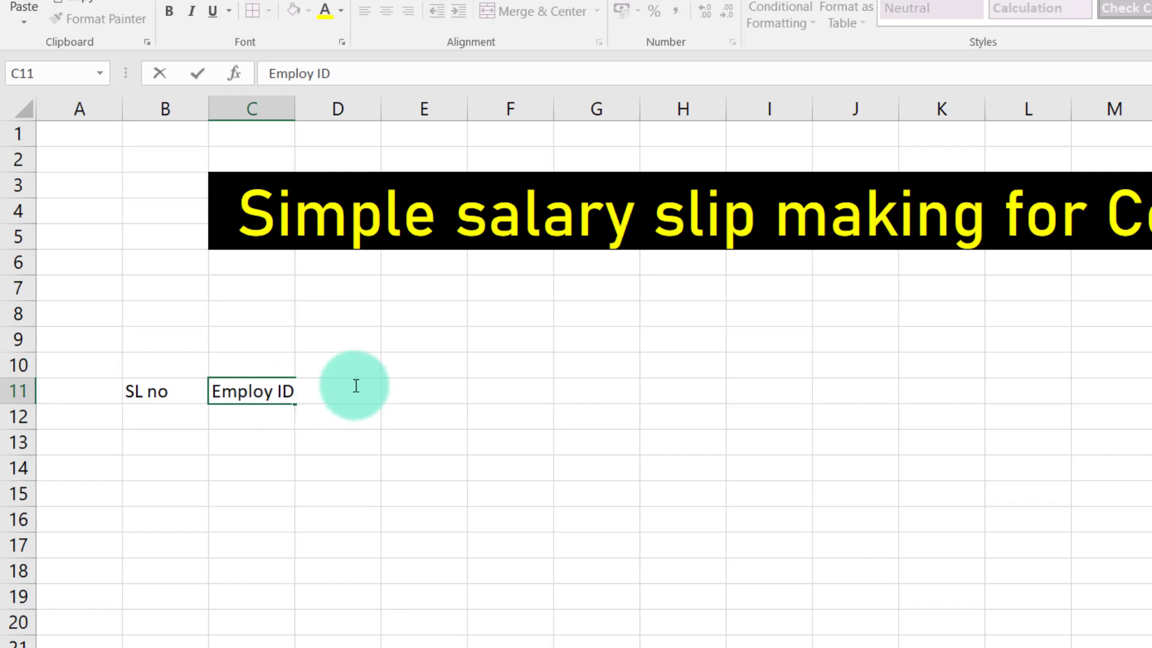
pyautogui.click(419, 519)
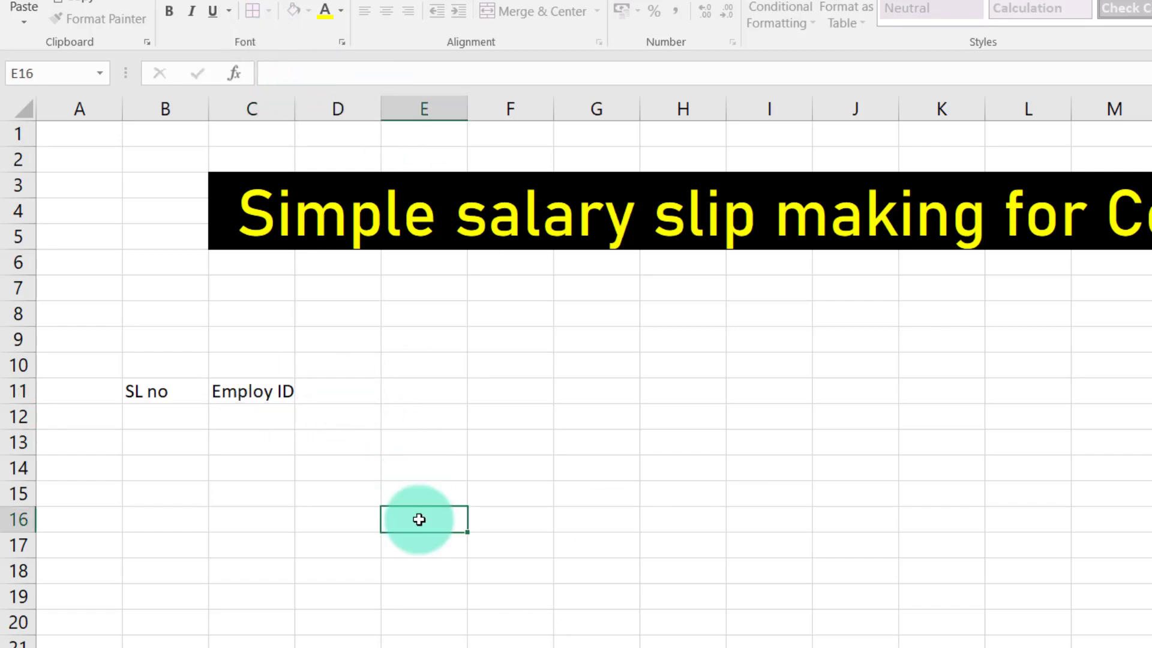
# Enter the heading "Name" in cell D11 and autofit the width of column C to its contents
pyautogui.click(334, 386)
pyautogui.write('NAm')
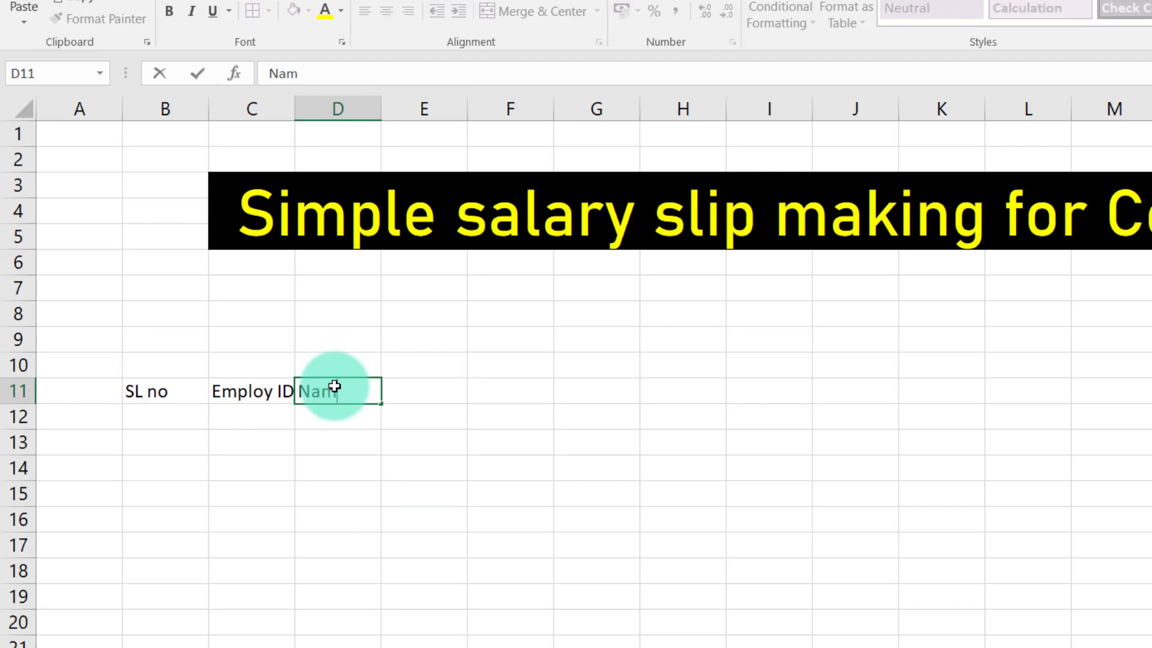
pyautogui.click(944, 540)
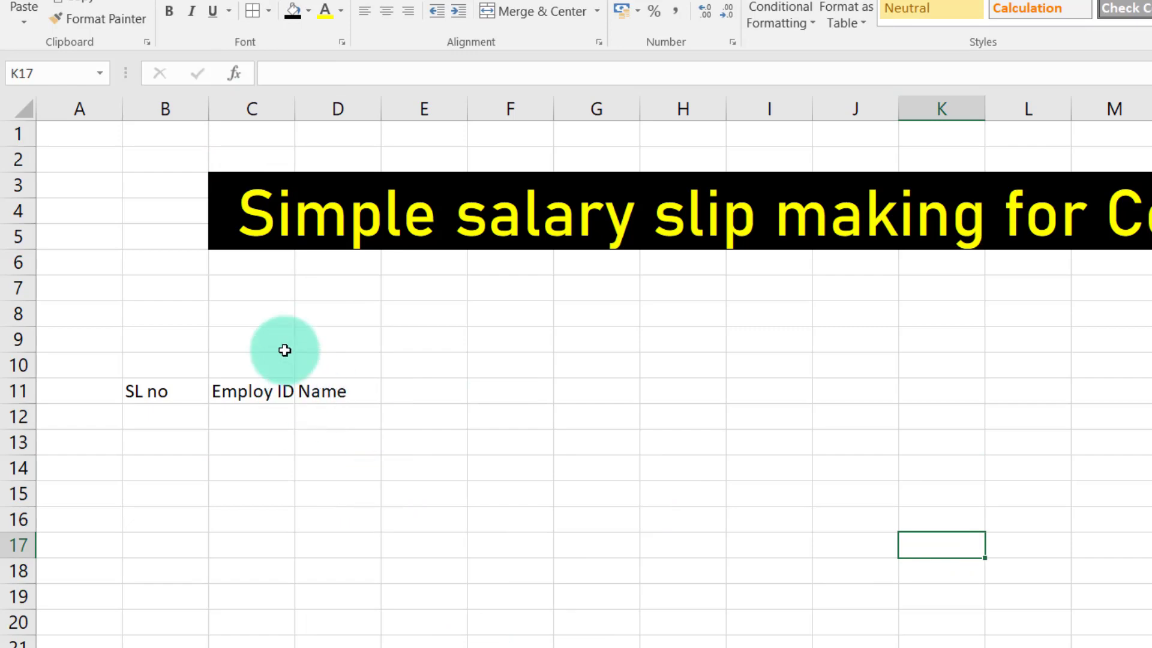
pyautogui.doubleClick(294, 108)
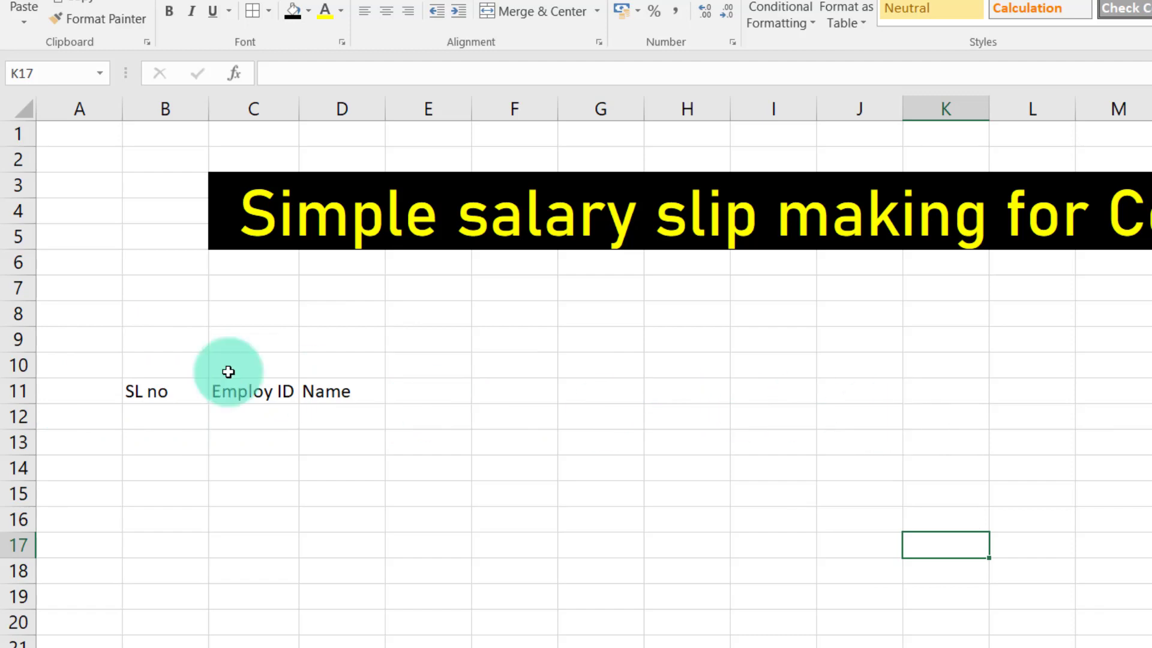
# Enter the column headings "Basic" in cell E11 and "DA" in cell F11
pyautogui.click(438, 390)
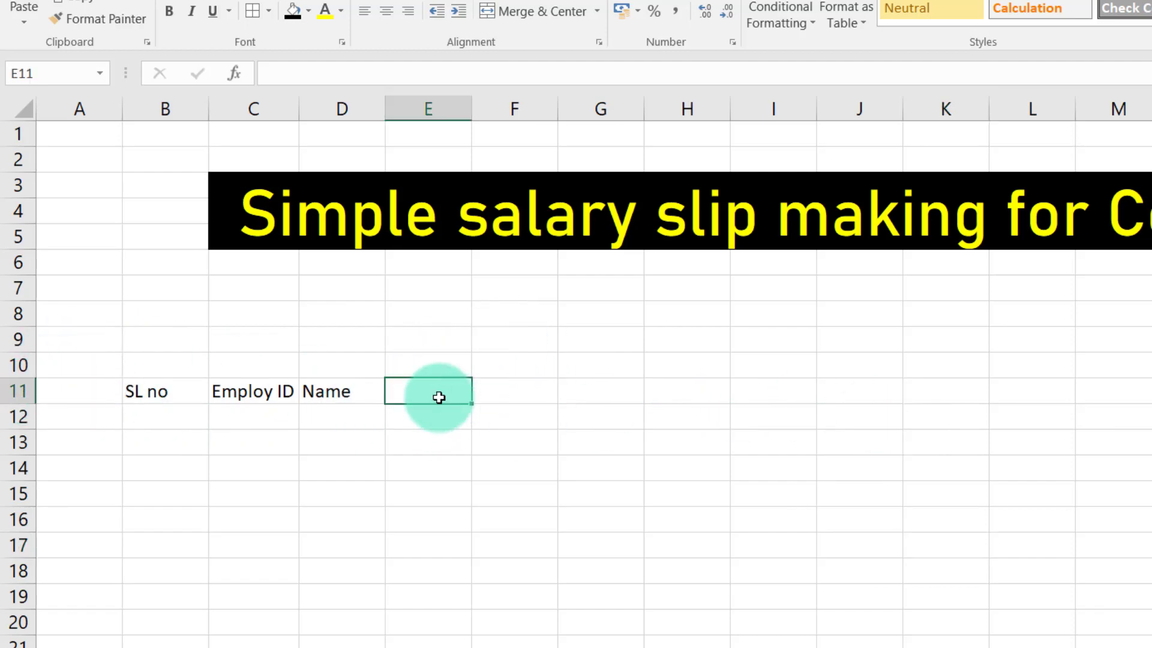
pyautogui.write('Basic')
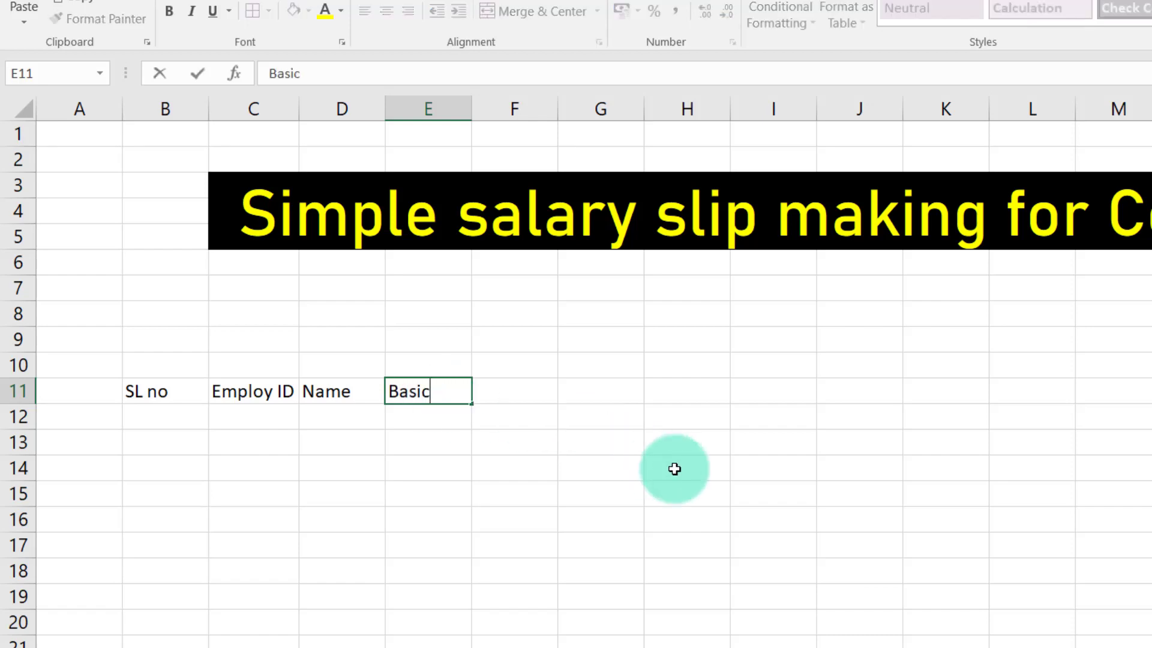
pyautogui.click(674, 468)
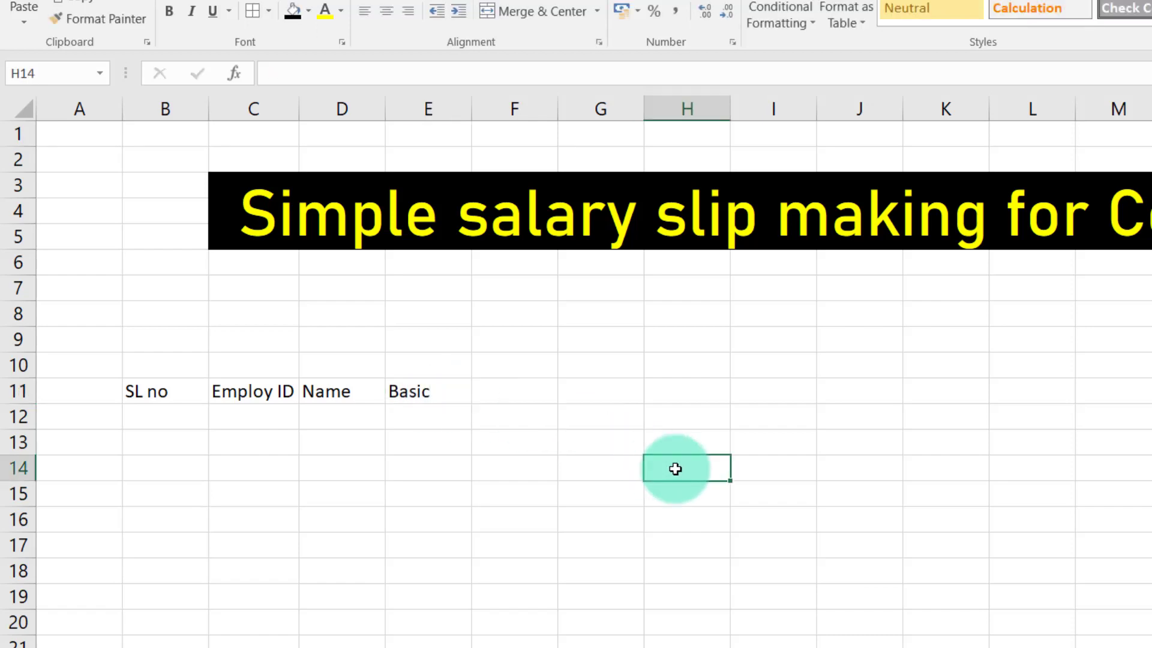
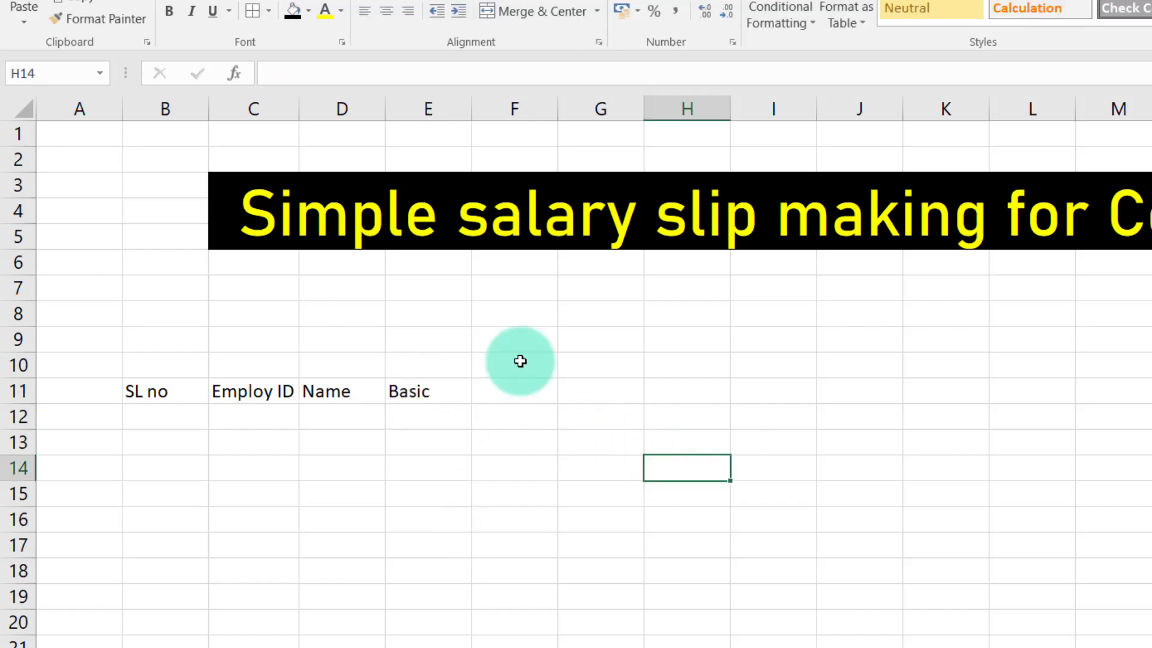
pyautogui.click(507, 390)
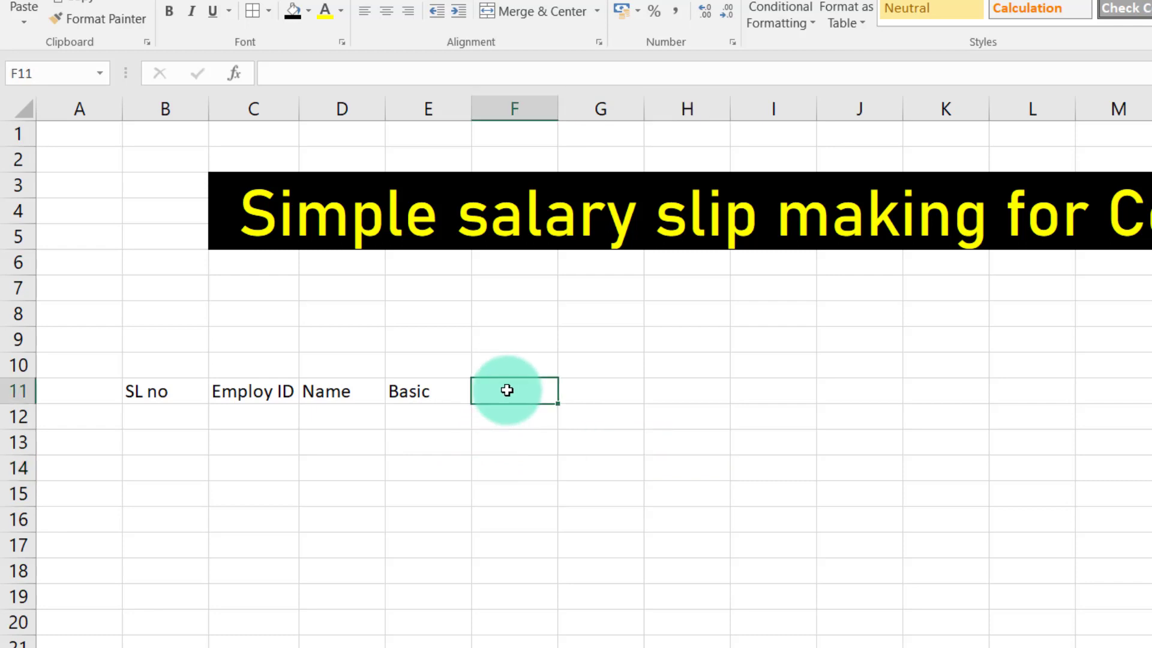
pyautogui.write('DA')
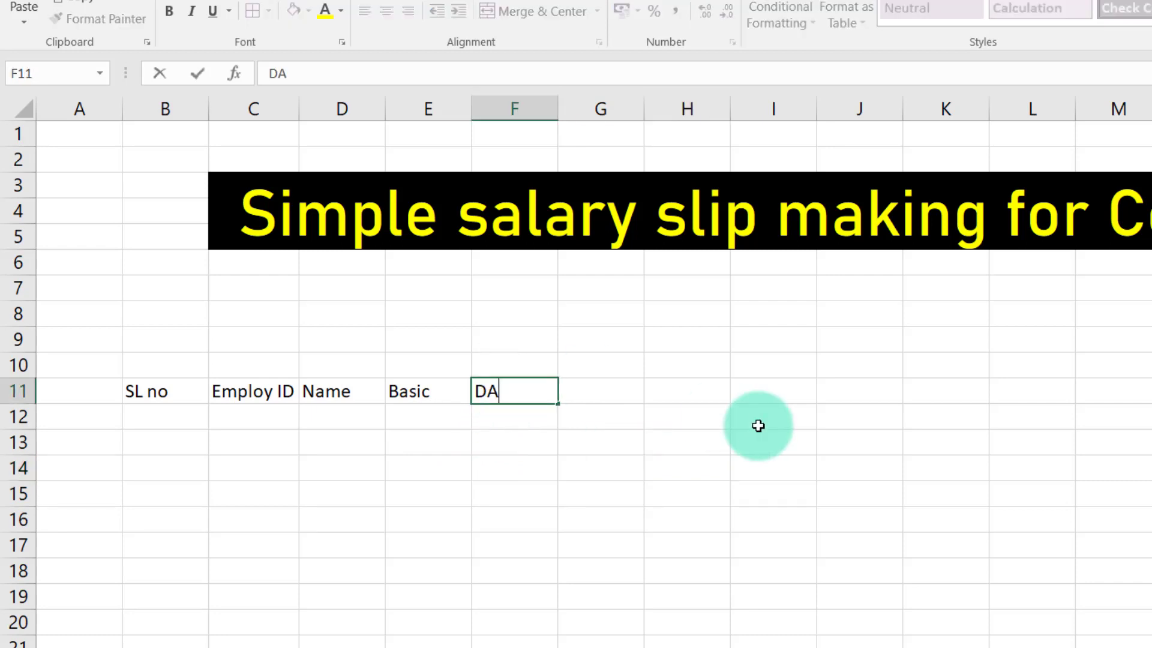
pyautogui.click(916, 465)
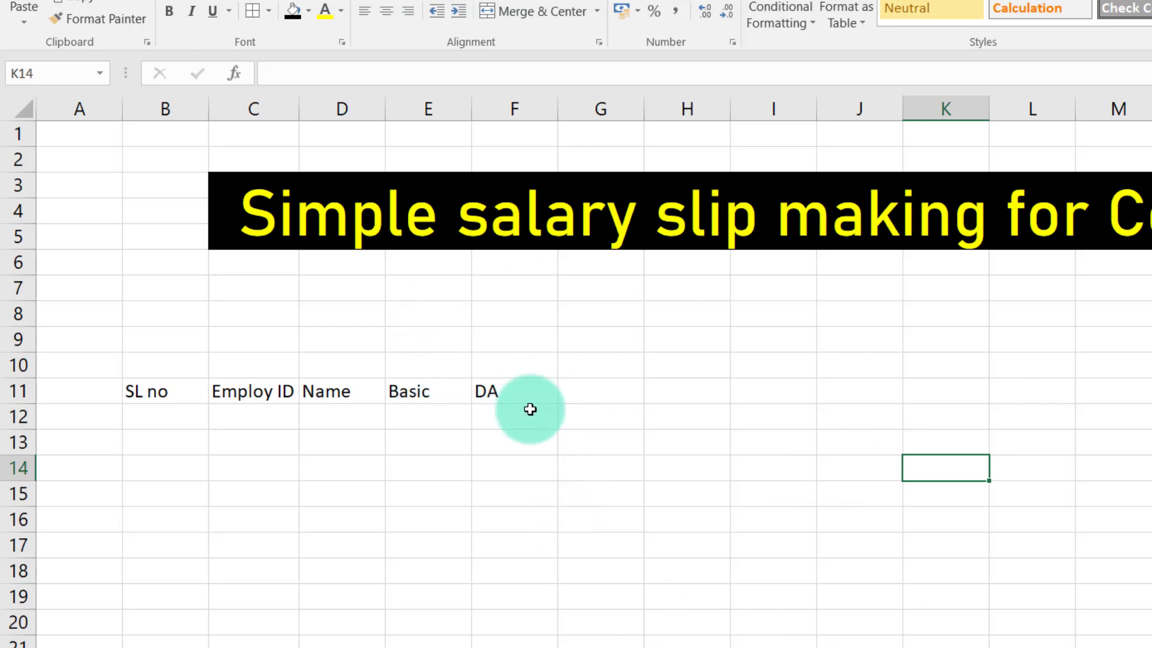
# Enter the column heading "HRA" in cell G11
pyautogui.click(600, 389)
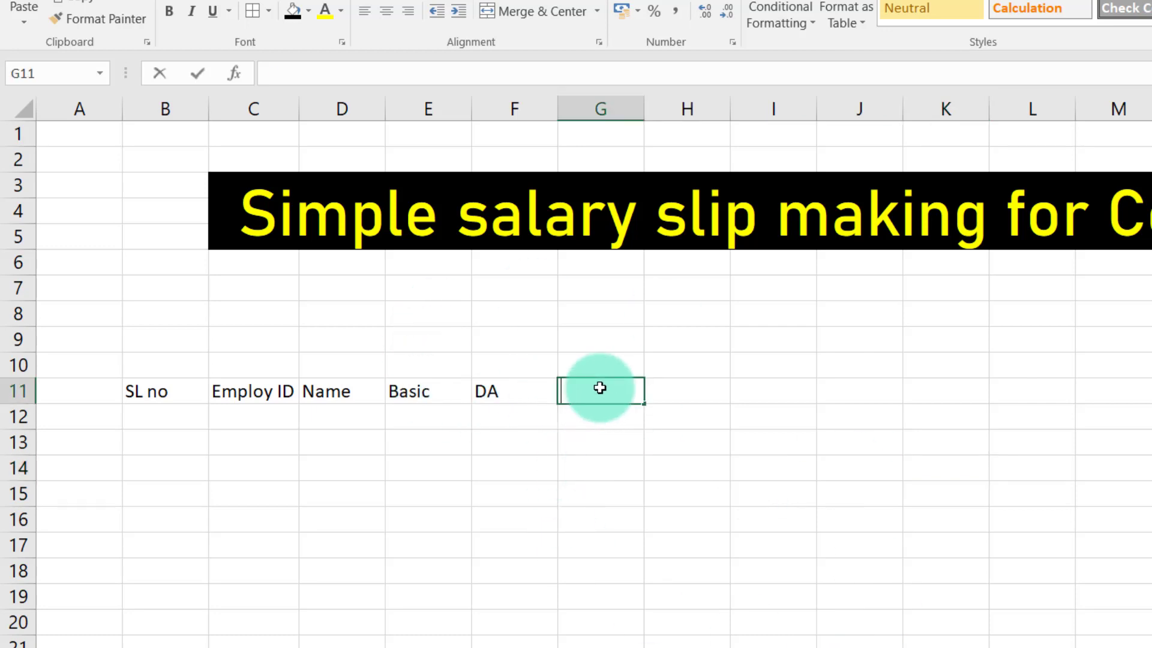
pyautogui.write('HRA')
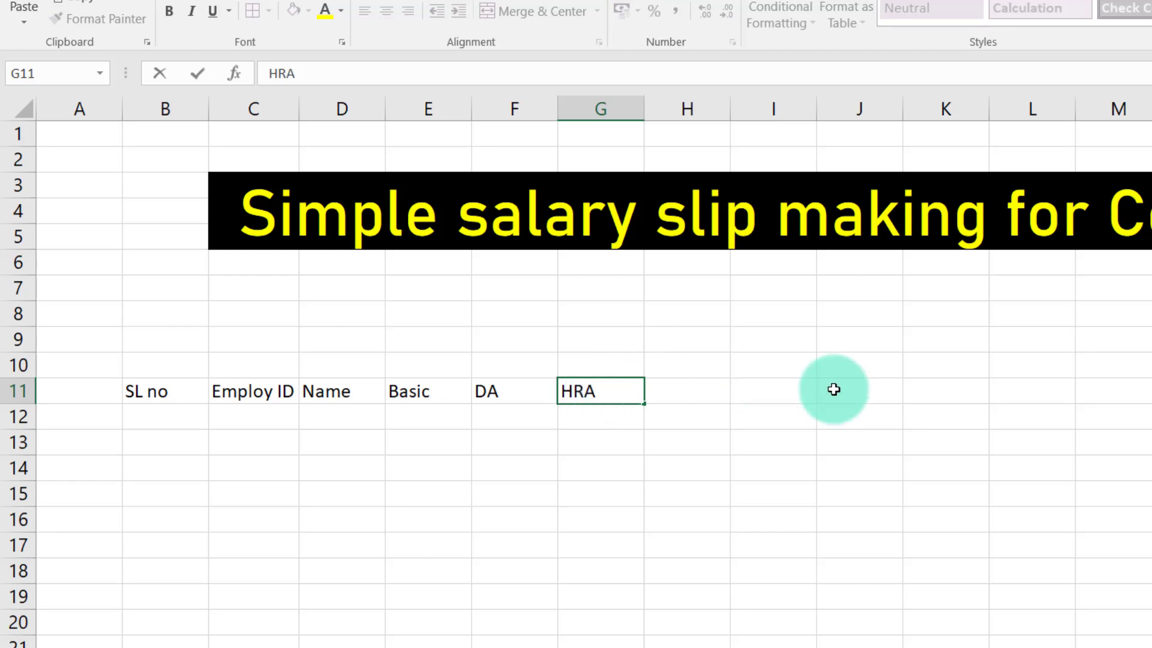
pyautogui.click(872, 442)
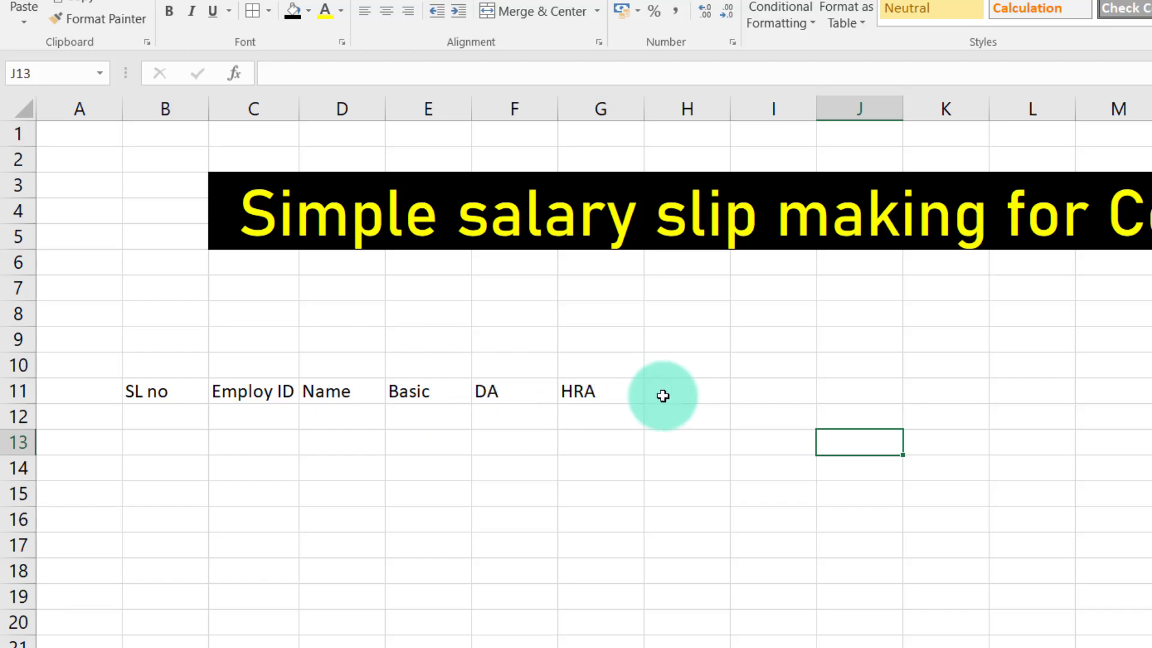
# Merge and center cells E10:H10 above the pay headings and enter the group heading "Payments" in the merged cell
pyautogui.moveTo(401, 370); pyautogui.dragTo(687, 370)
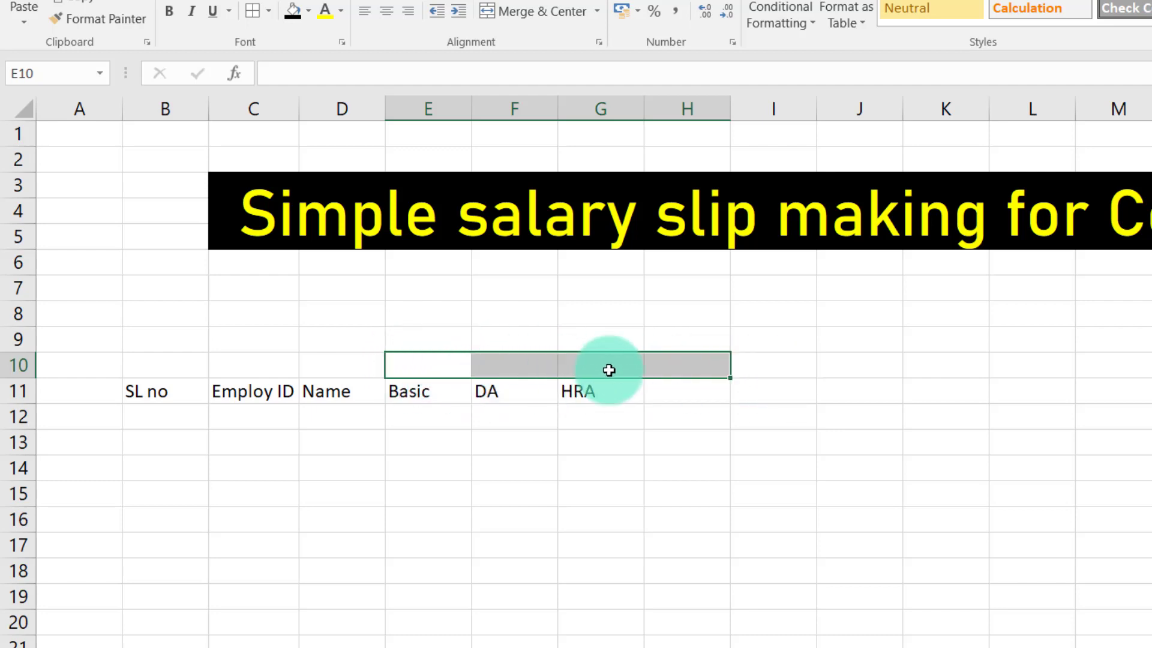
pyautogui.click(522, 22)
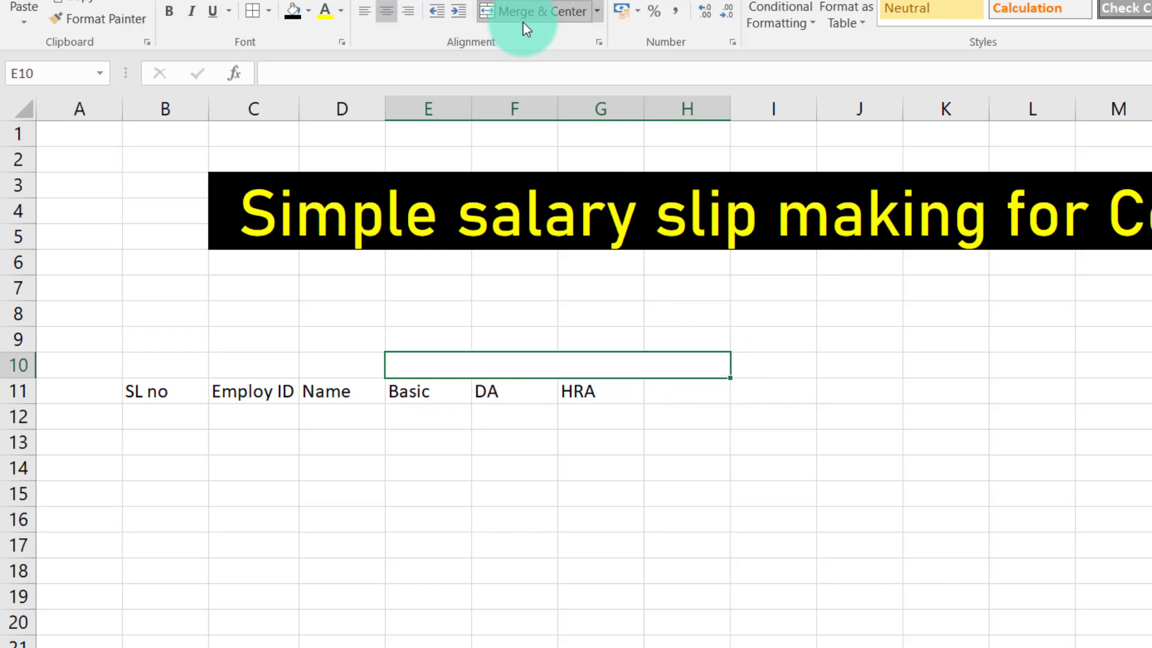
pyautogui.doubleClick(492, 364)
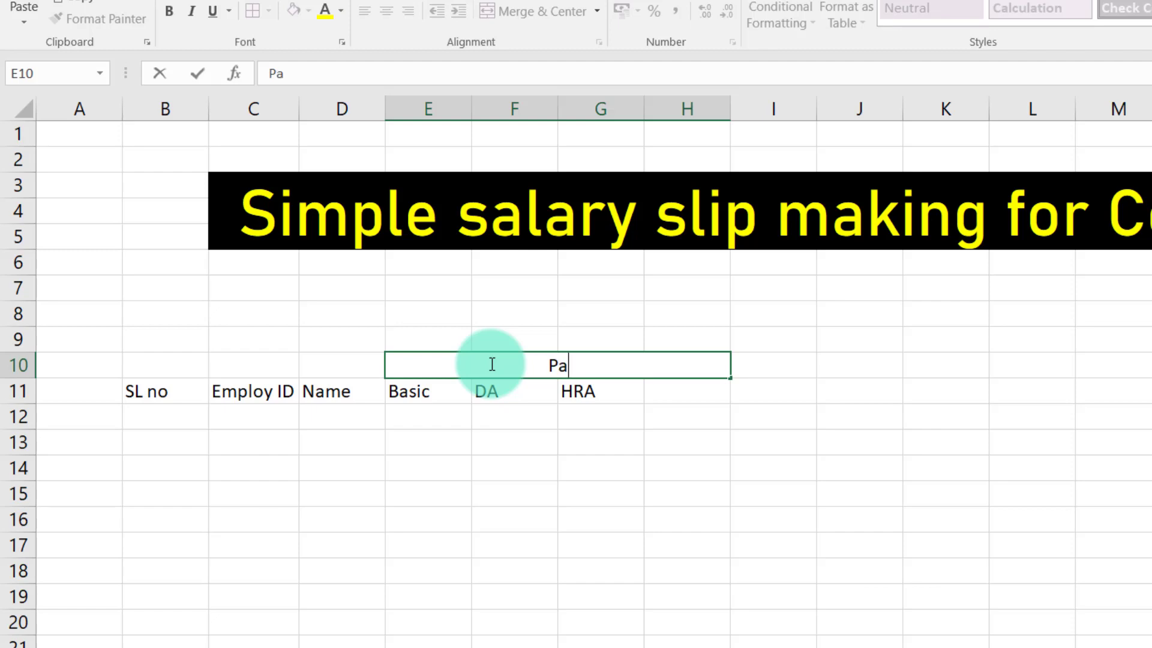
pyautogui.click(1092, 493)
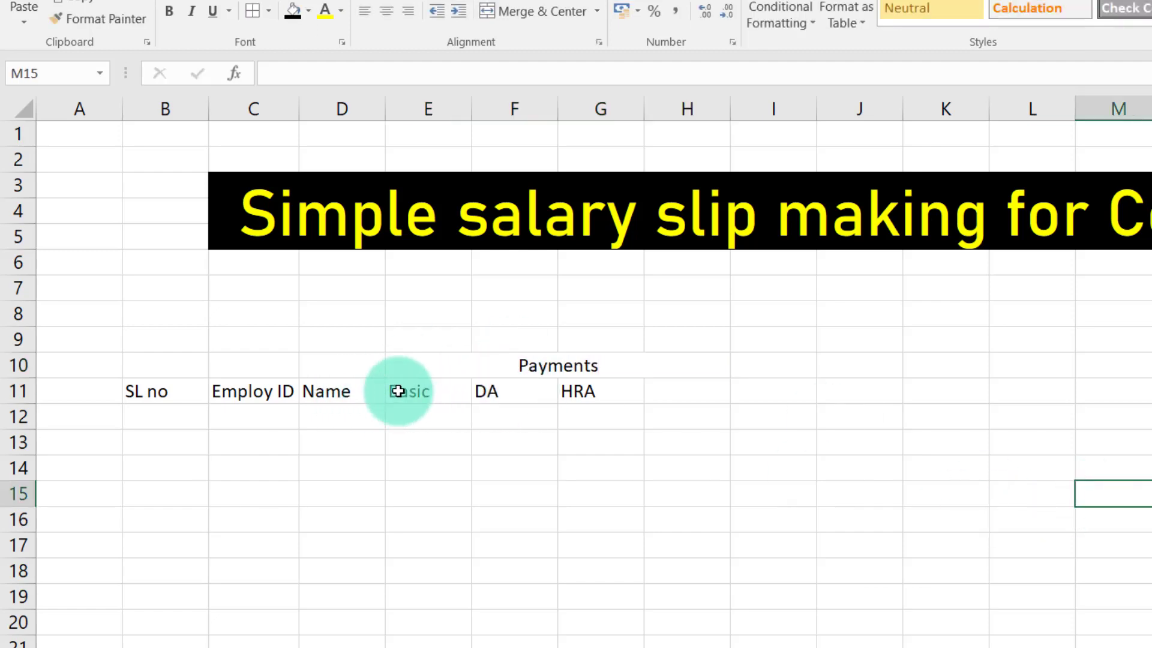
pyautogui.click(456, 365)
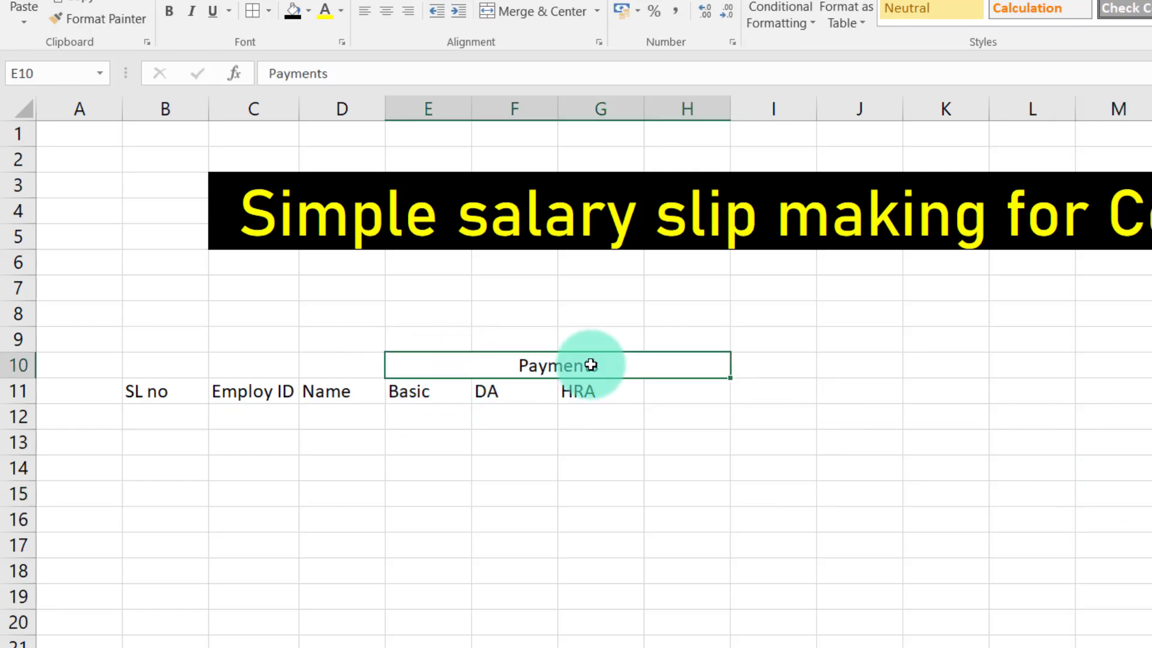
pyautogui.click(892, 463)
# Enter the heading "Gross Salary" in cell H11 and autofit the width of column H to its contents
pyautogui.click(690, 384)
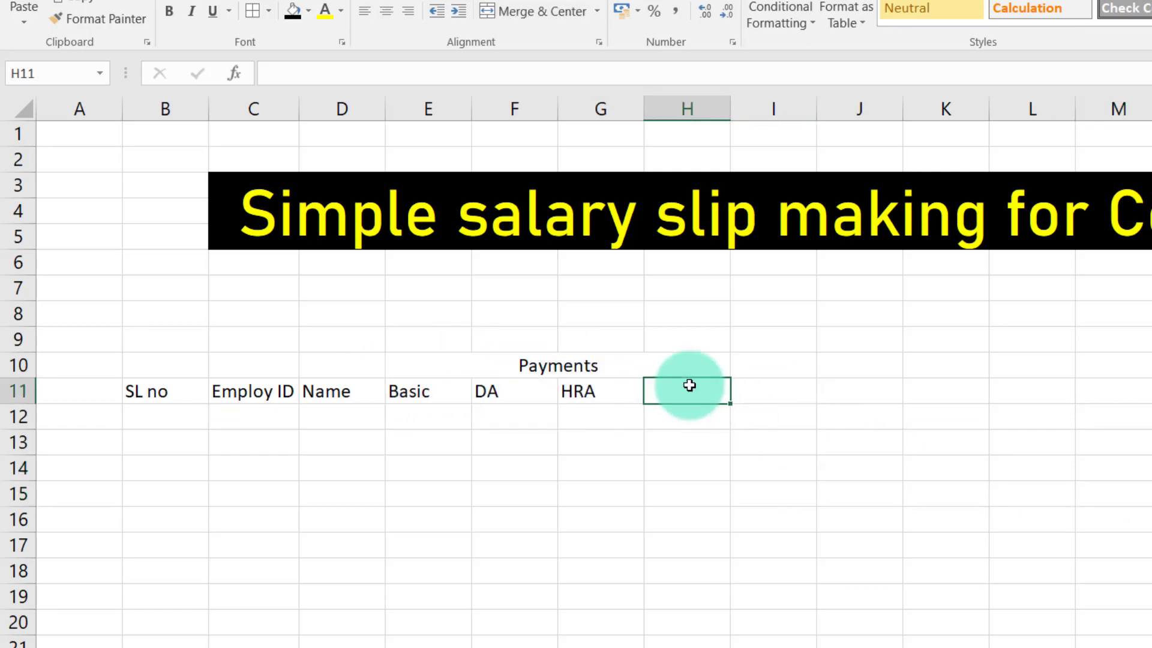
pyautogui.write('Gross Salary')
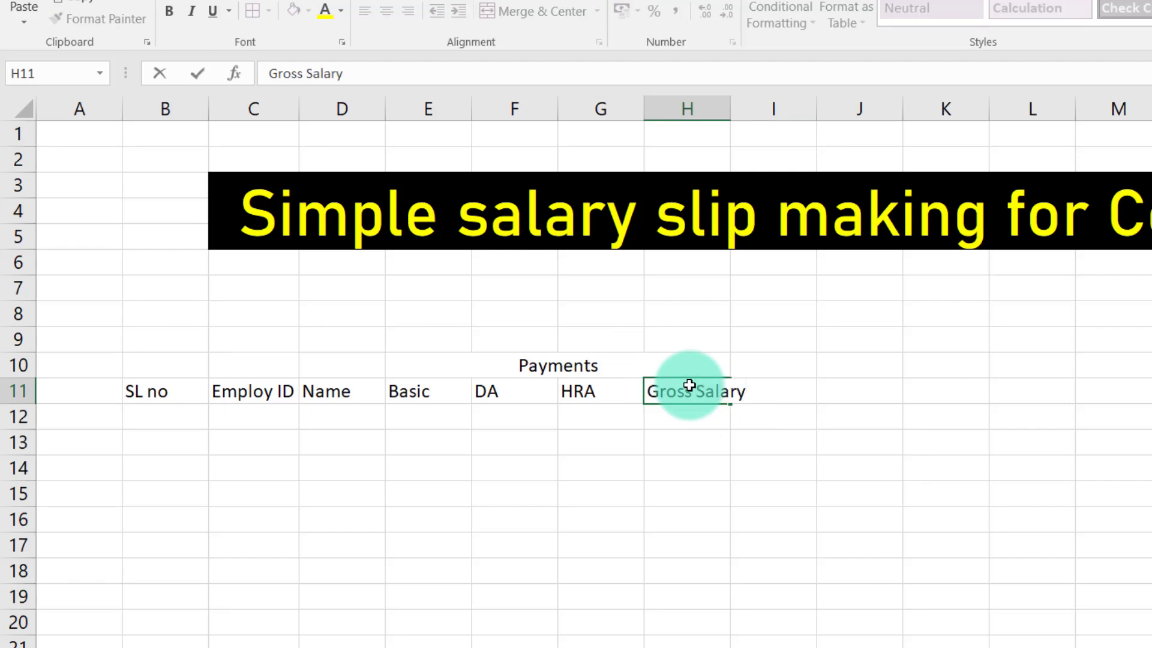
pyautogui.click(1036, 467)
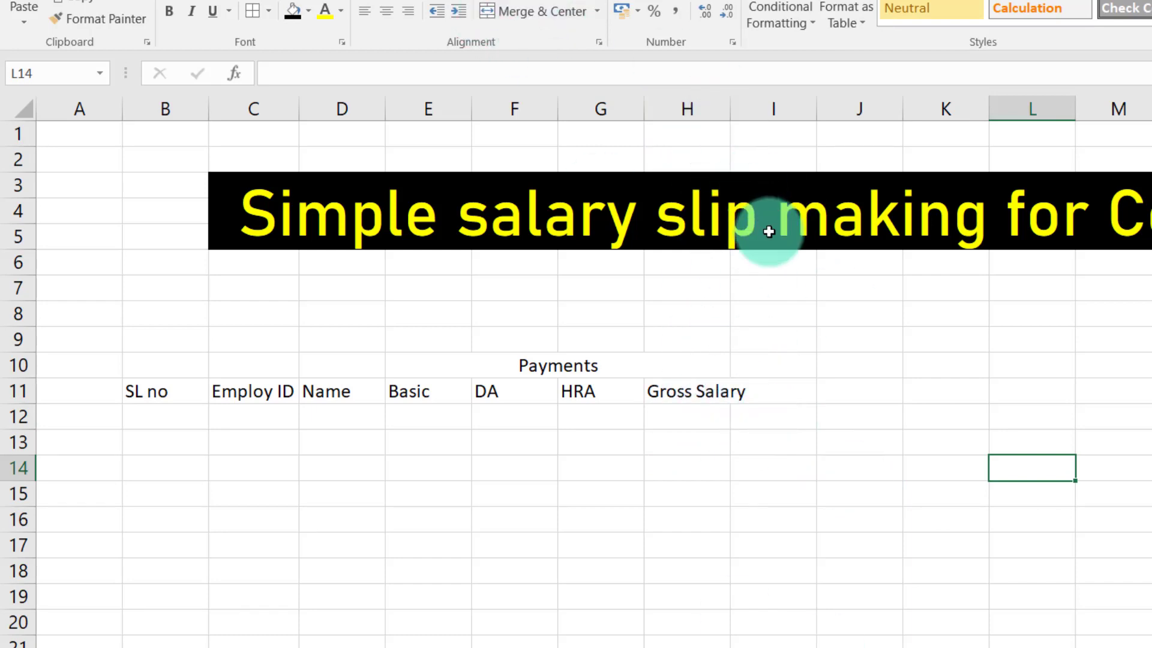
pyautogui.doubleClick(730, 105)
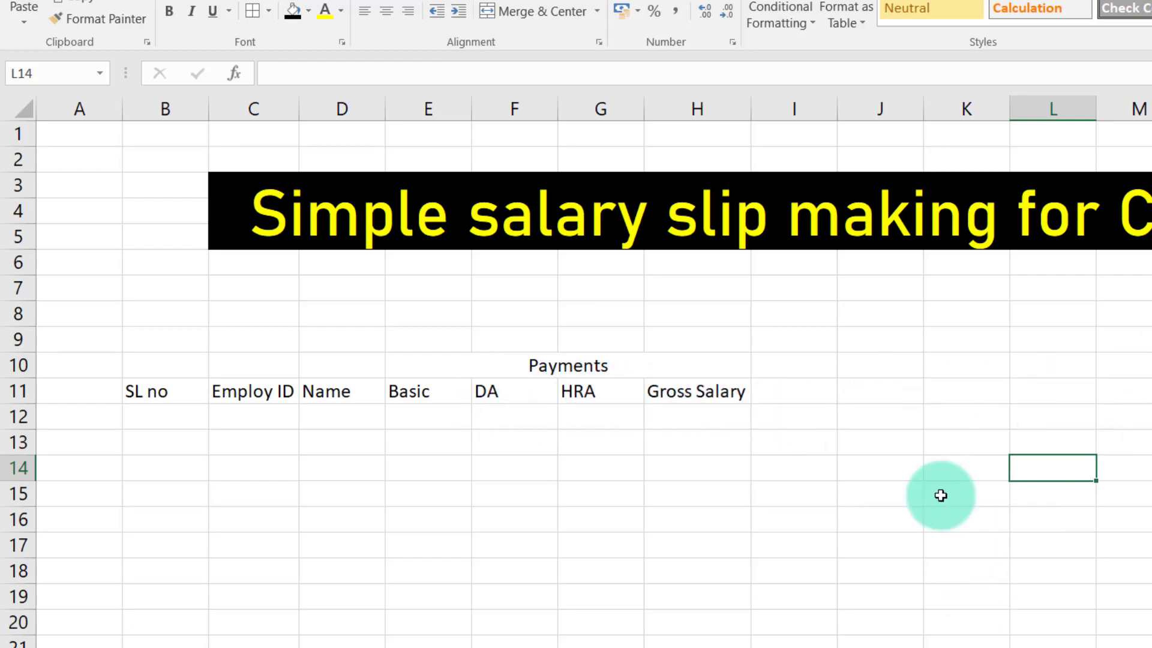
# Enter the column headings "PF" in cell I11 and "LIC" in cell J11
pyautogui.click(795, 396)
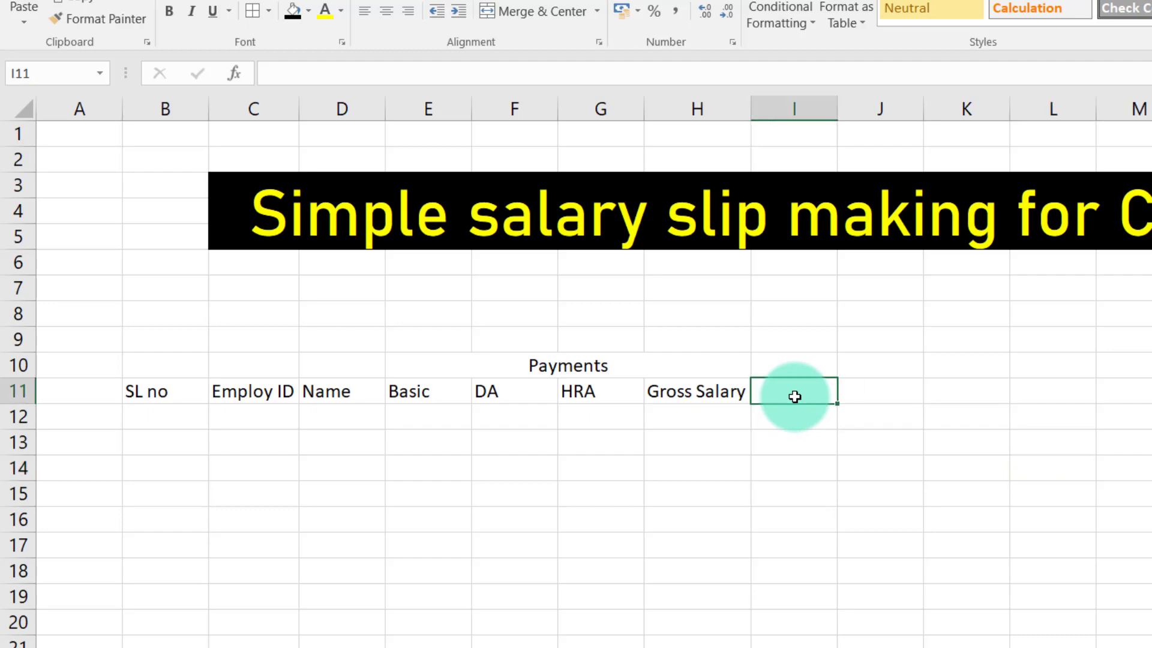
pyautogui.write('PF')
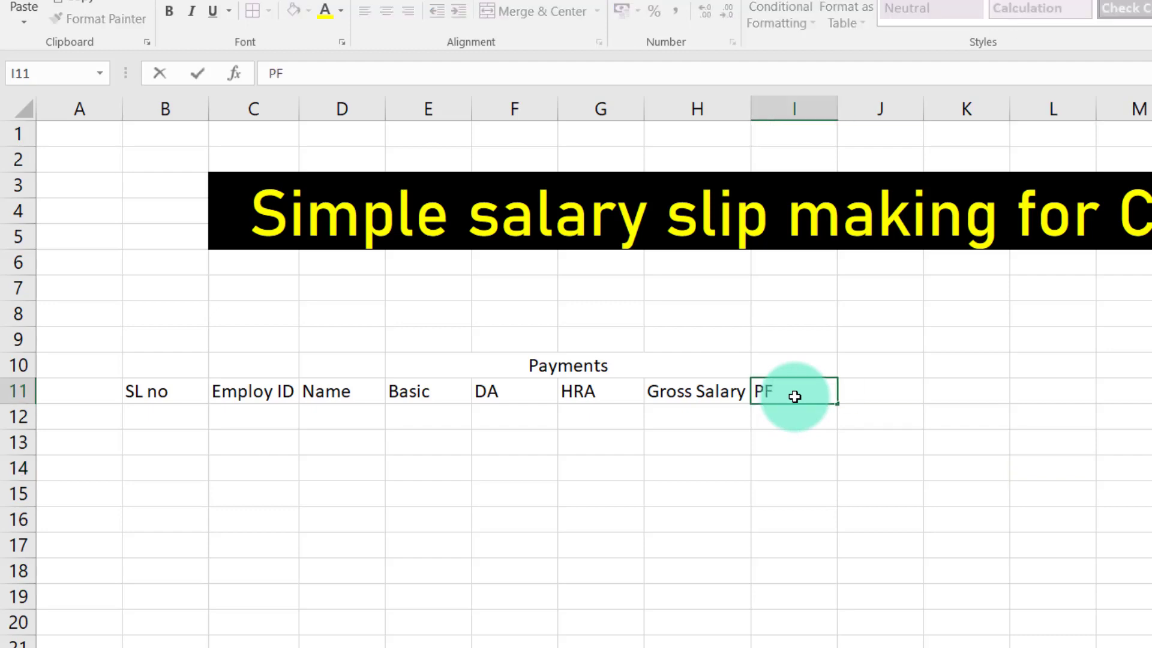
pyautogui.click(899, 401)
pyautogui.write('LI')
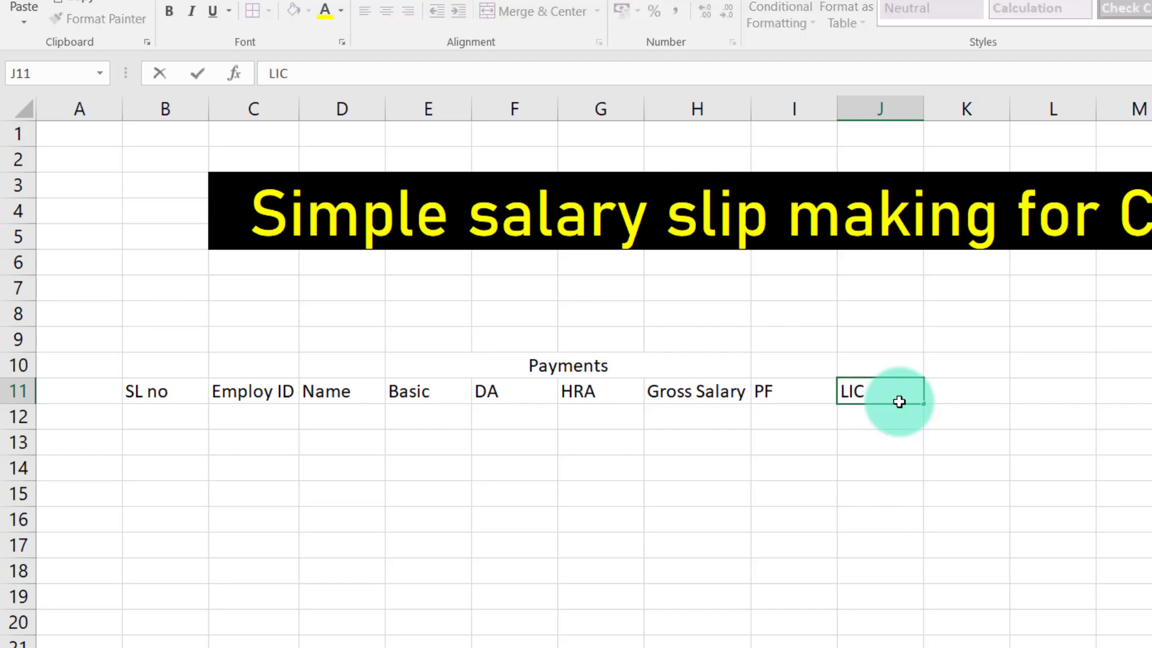
pyautogui.write('C')
# Enter the column headings "KGID" in cell K11 and "NPS" in cell L11
pyautogui.click(952, 390)
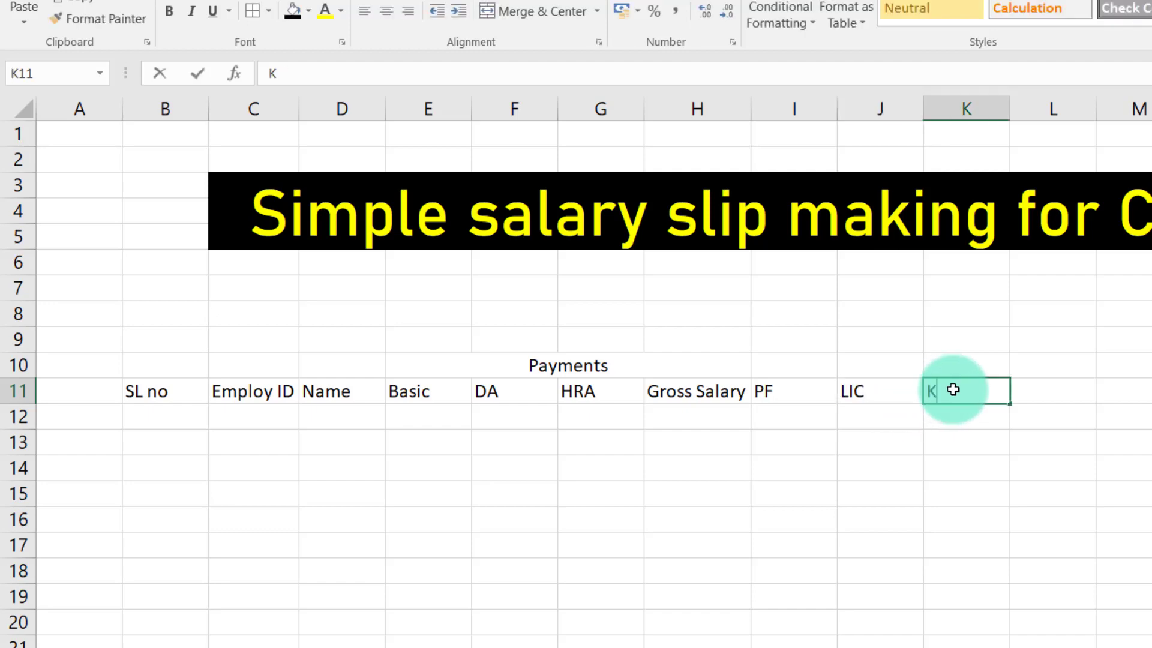
pyautogui.write('K')
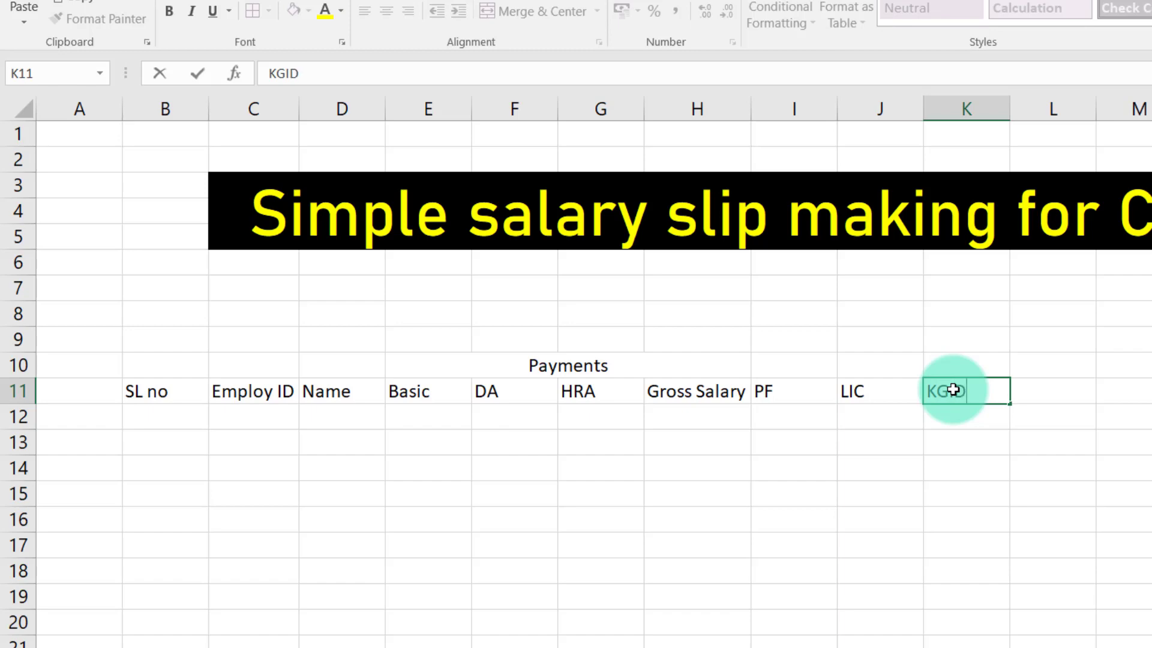
pyautogui.write('GID')
pyautogui.click(1065, 392)
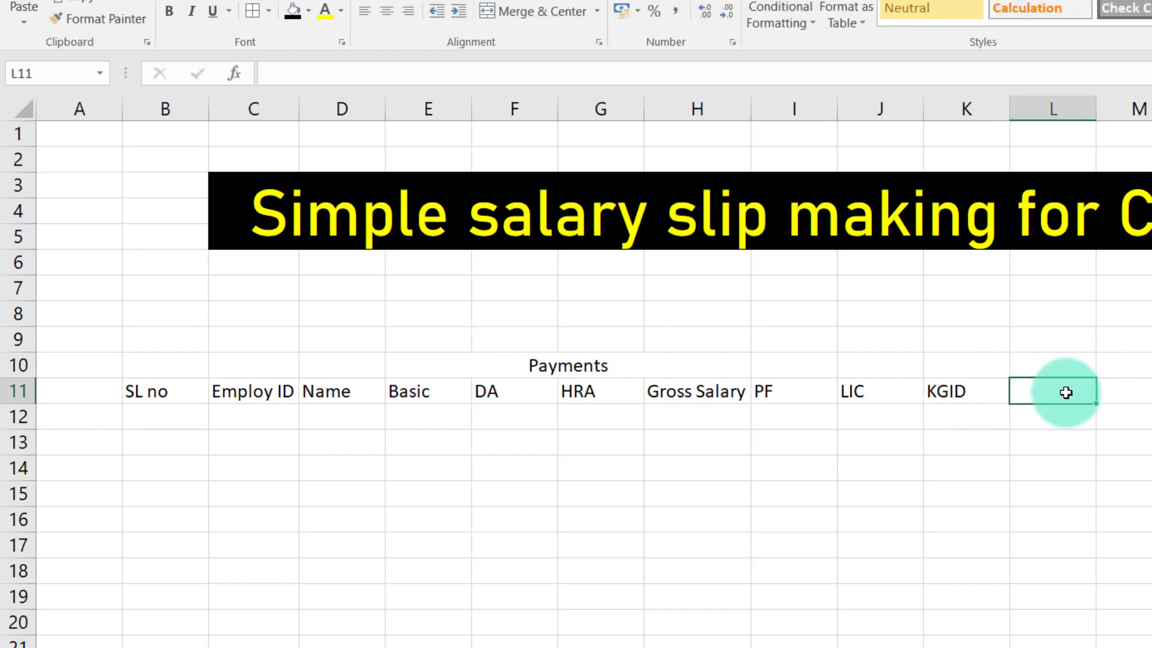
pyautogui.write('NPS')
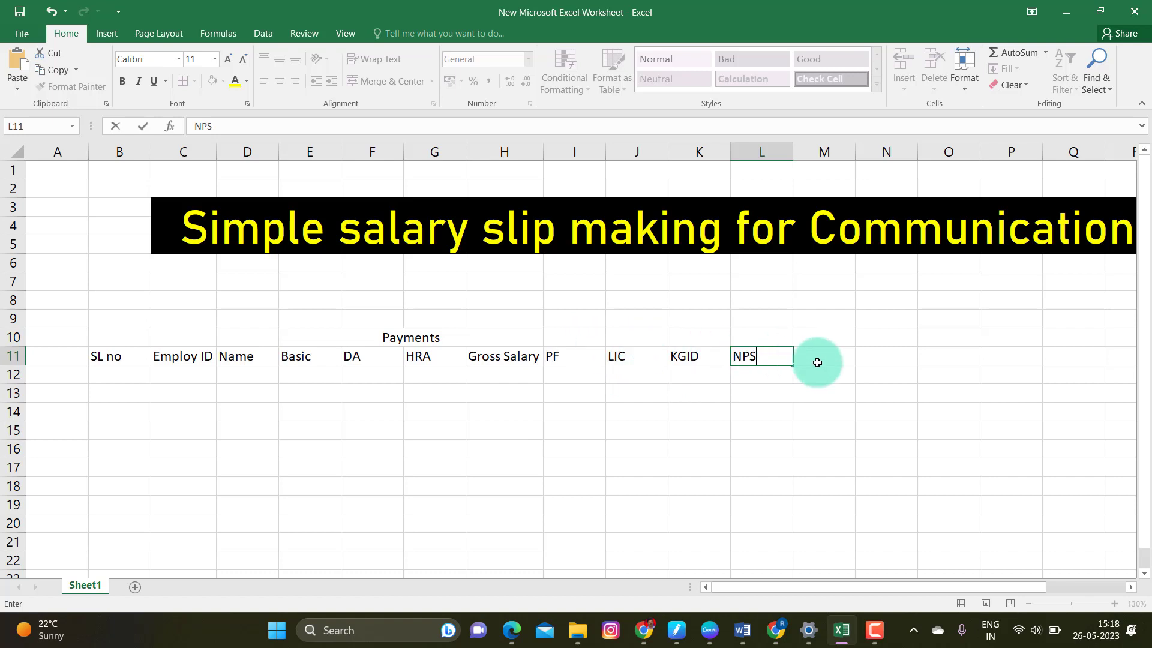
# Merge and center cells I10:L10 above the PF to NPS headings and enter the group heading "Deductions"
pyautogui.moveTo(584, 338); pyautogui.dragTo(752, 332)
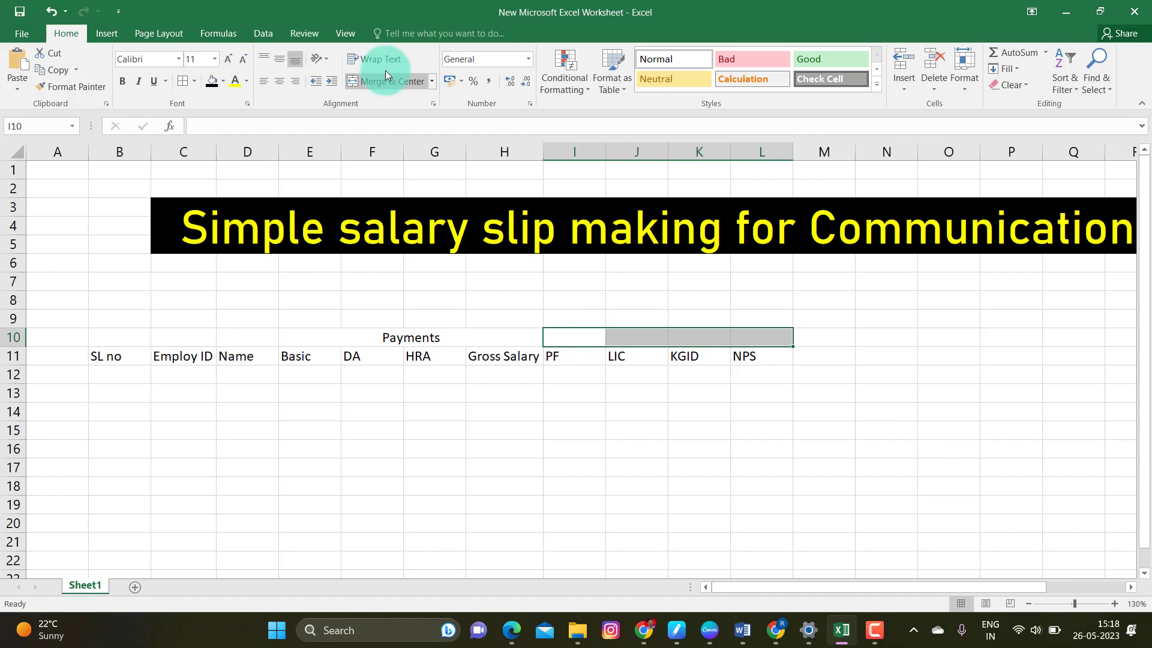
pyautogui.click(388, 79)
pyautogui.click(972, 409)
pyautogui.click(681, 338)
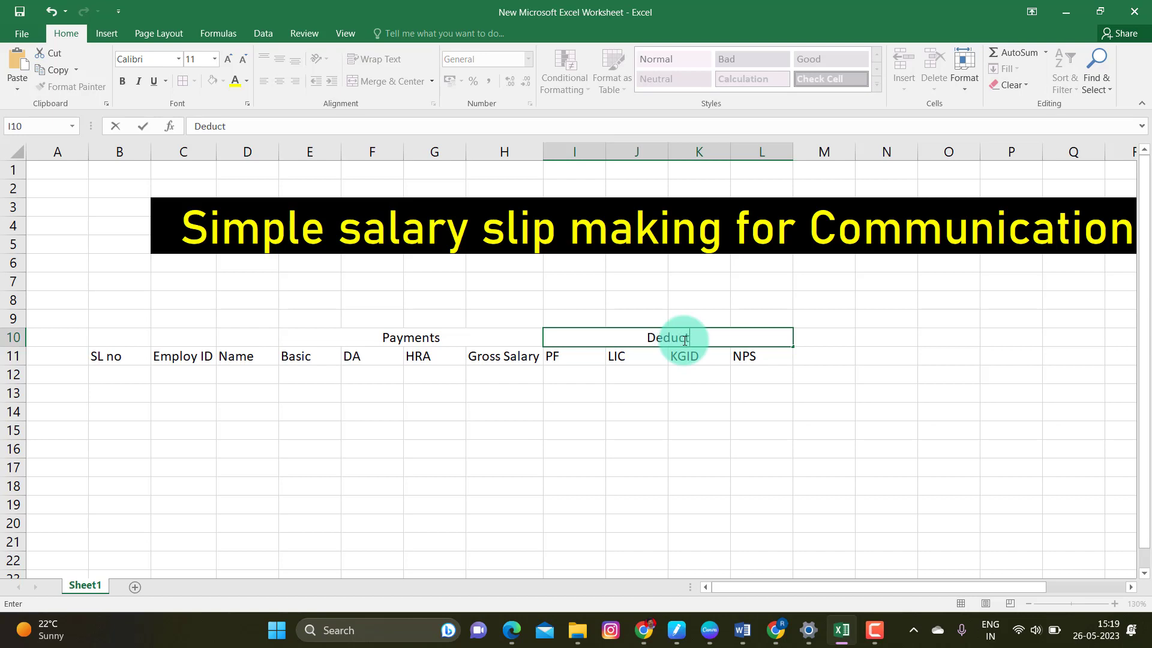
pyautogui.click(874, 412)
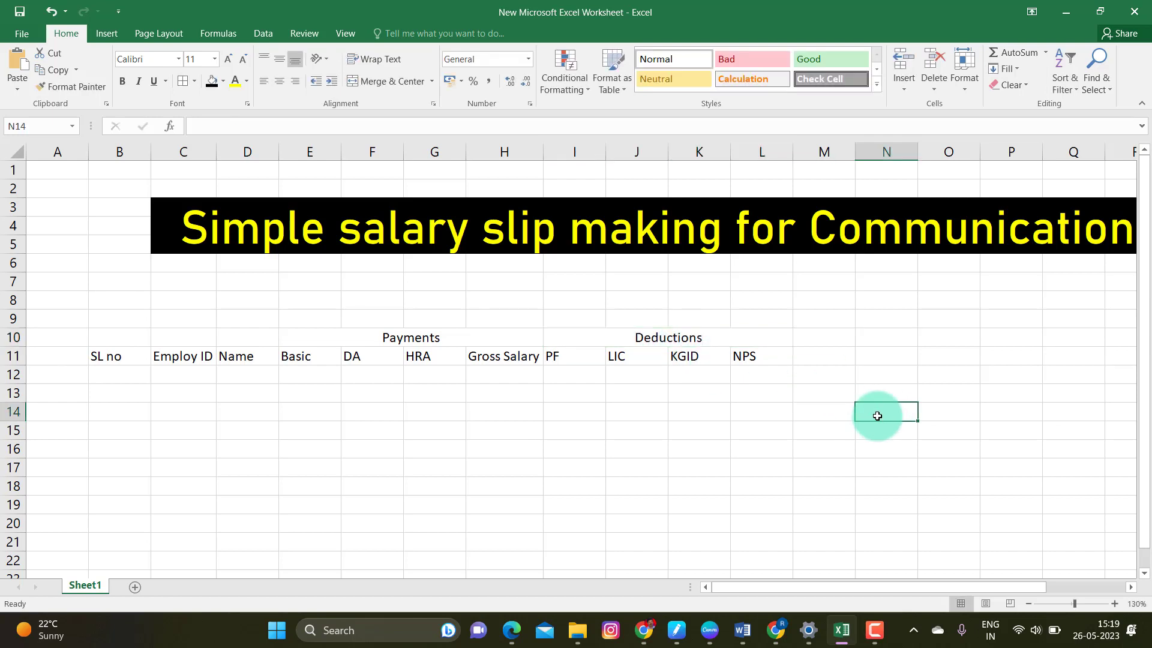
pyautogui.click(700, 338)
pyautogui.click(436, 337)
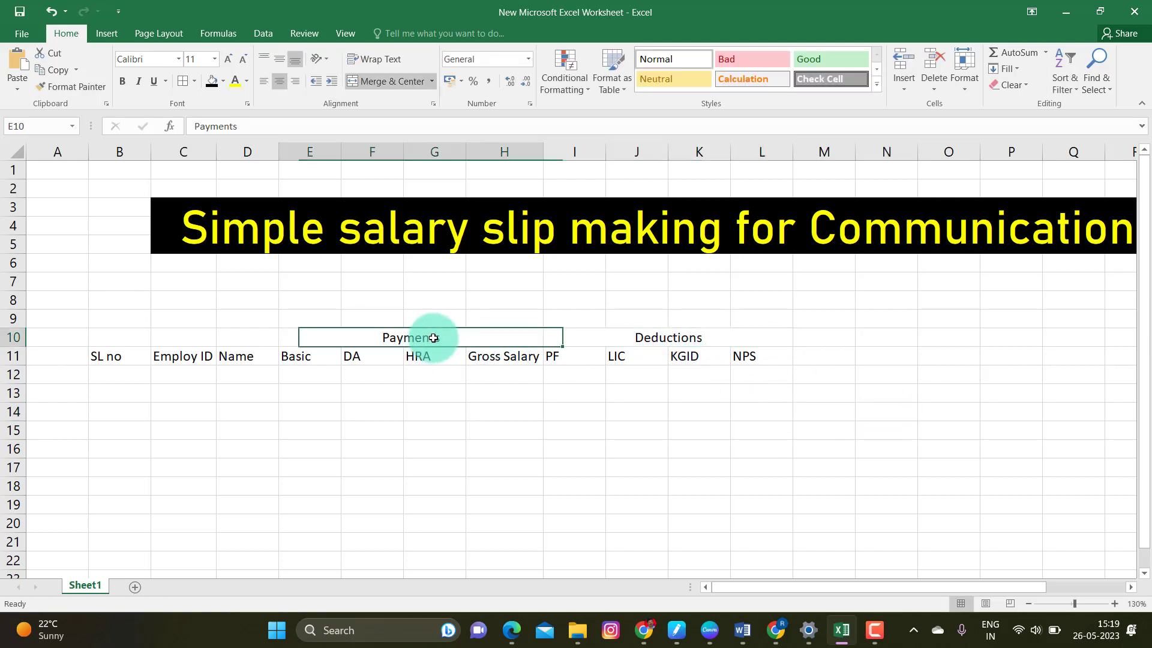
pyautogui.click(690, 337)
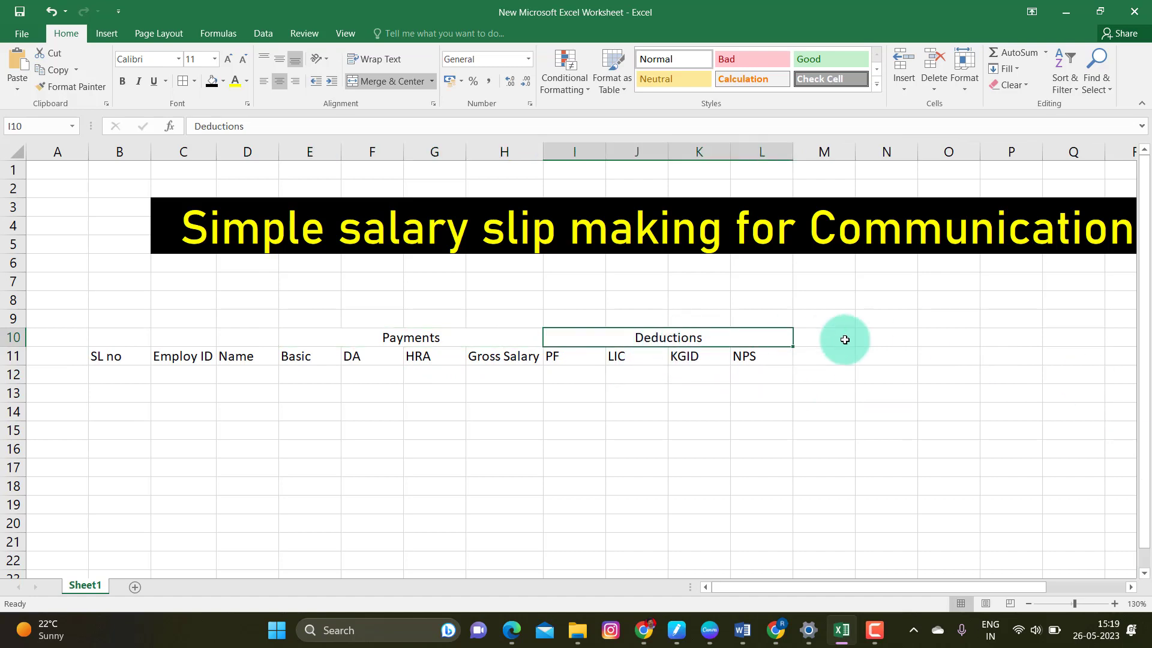
# Enter the column headings "Total" in cell M11 and "Net salary" in cell N11
pyautogui.click(827, 356)
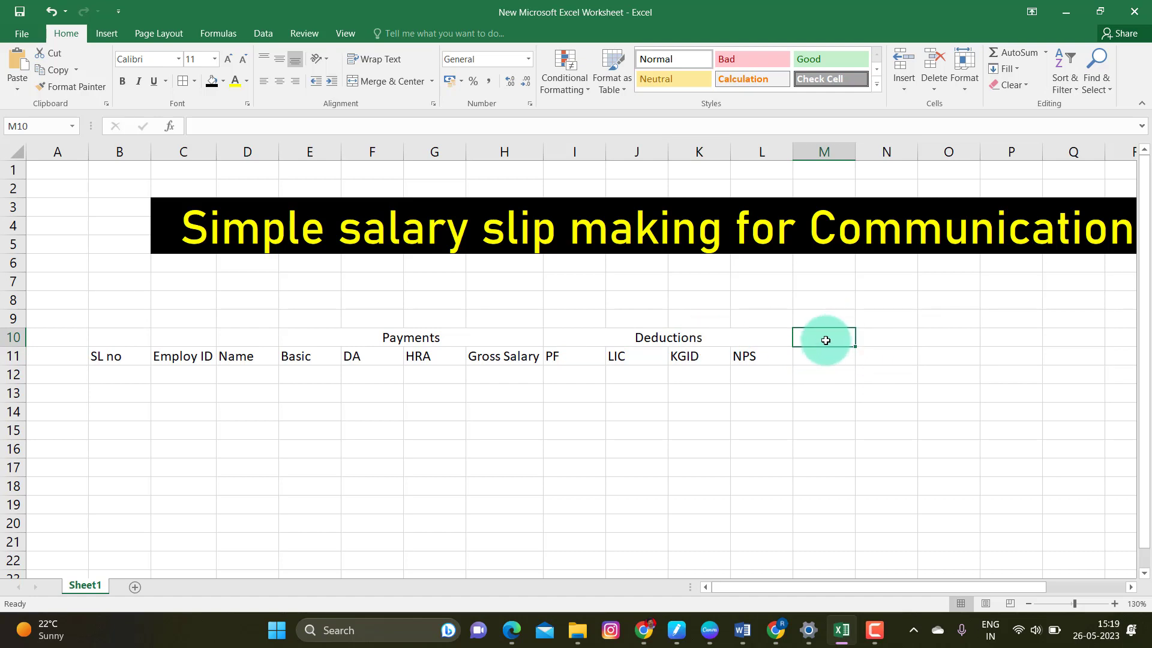
pyautogui.scroll(-1, 823, 412)
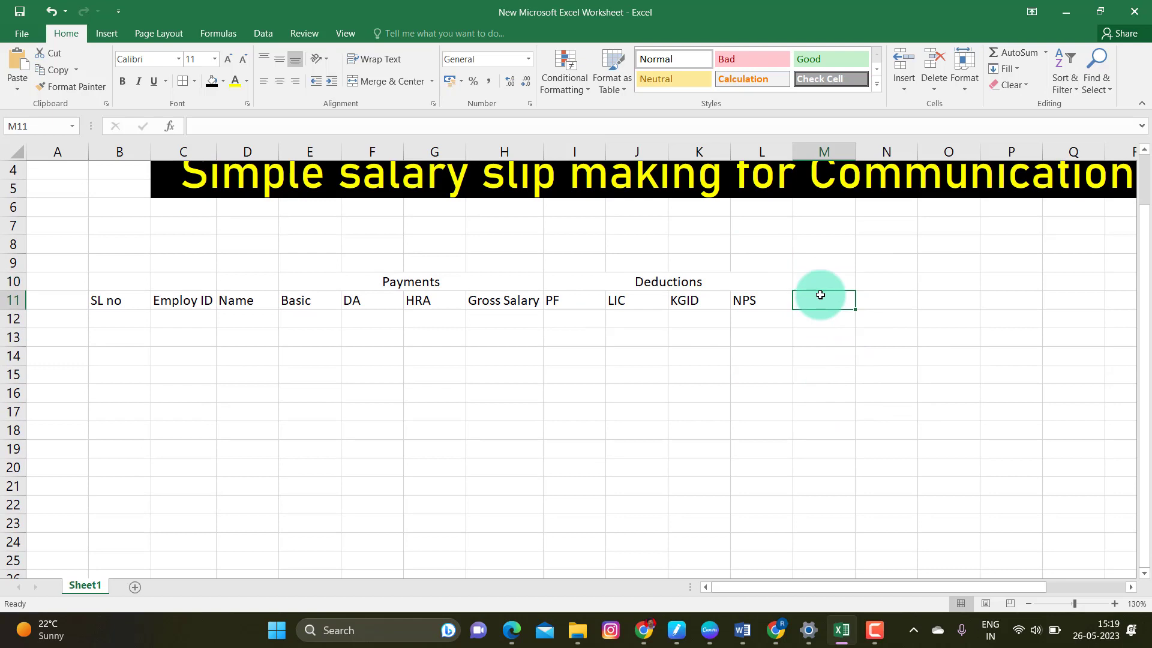
pyautogui.write('Total')
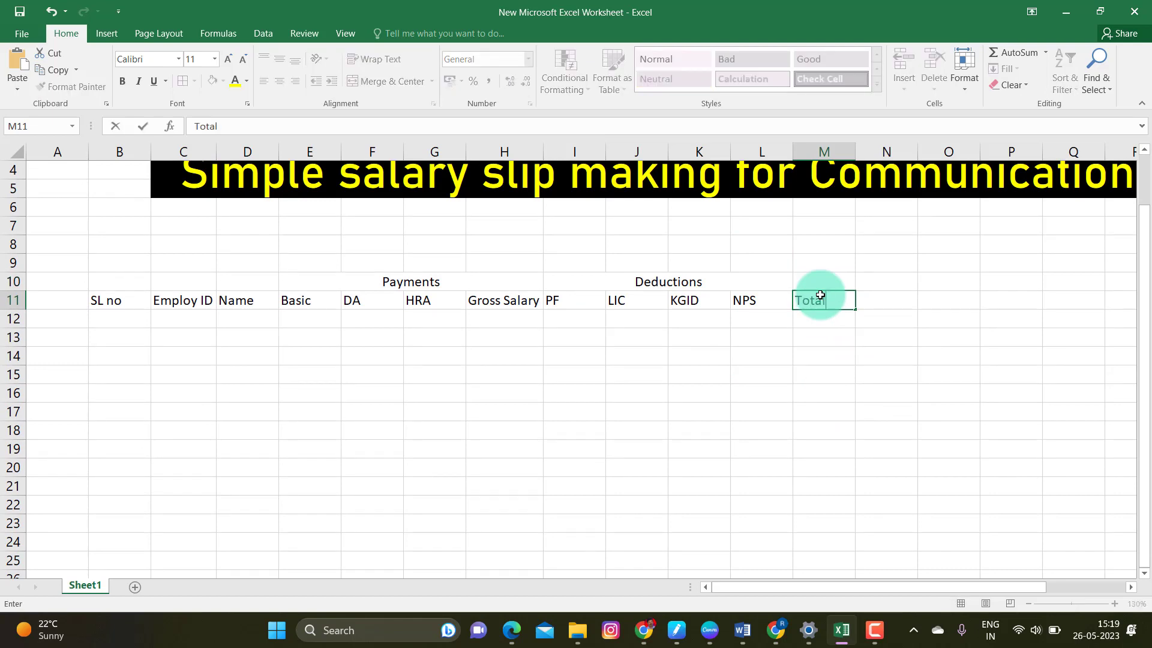
pyautogui.click(956, 368)
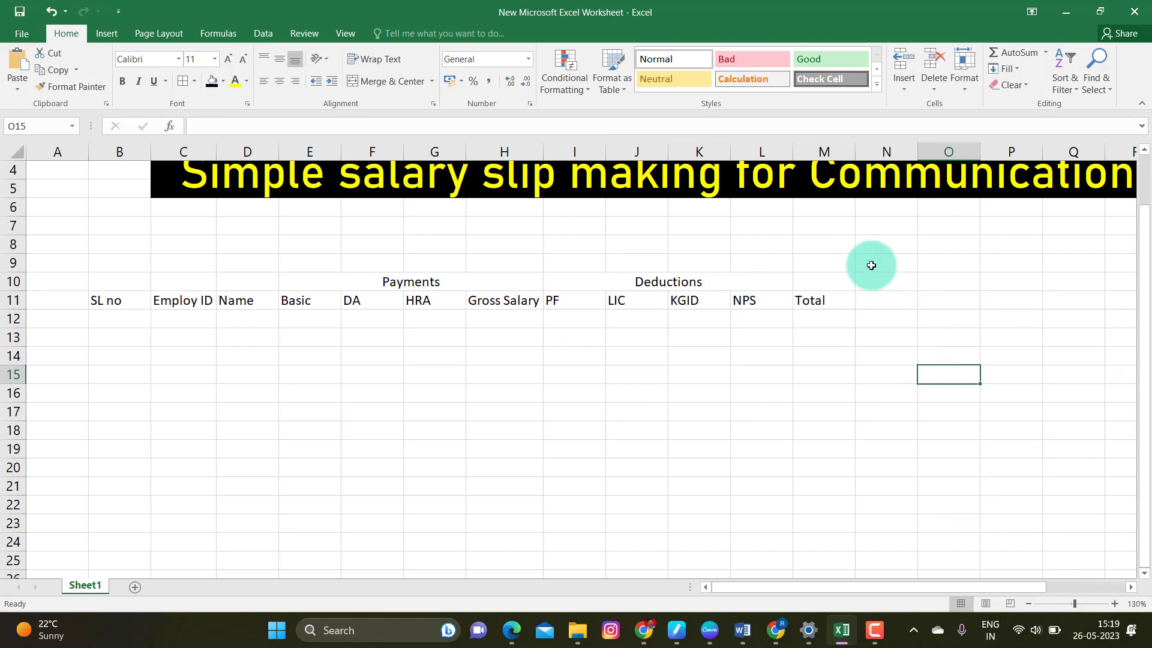
pyautogui.click(891, 300)
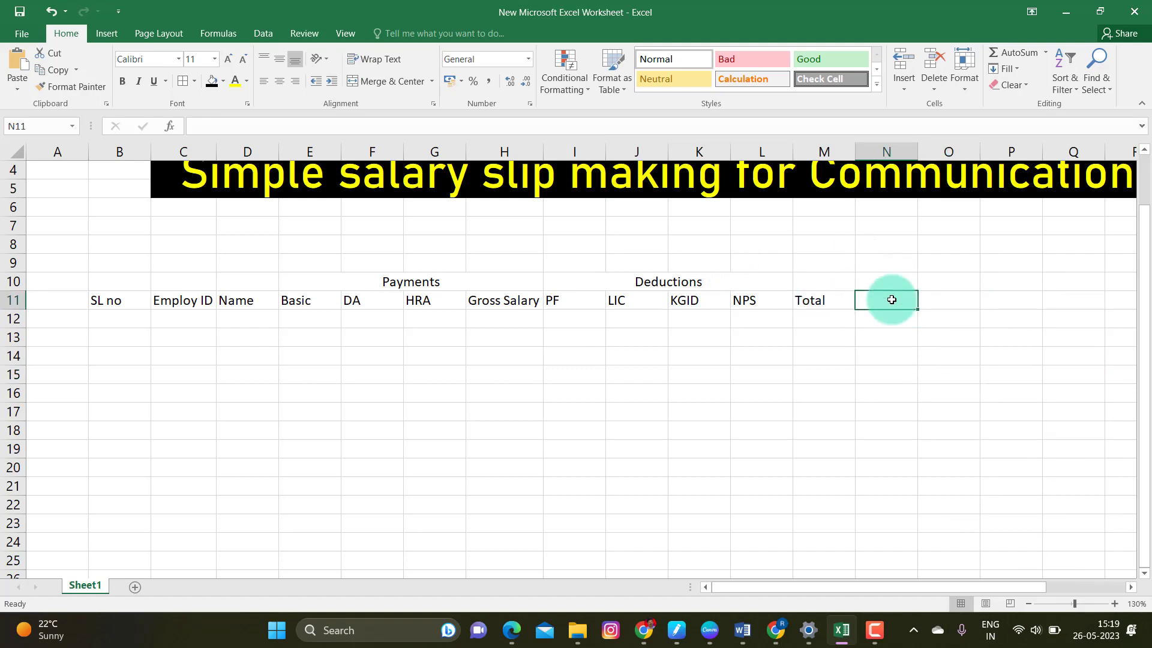
pyautogui.write('Net salary')
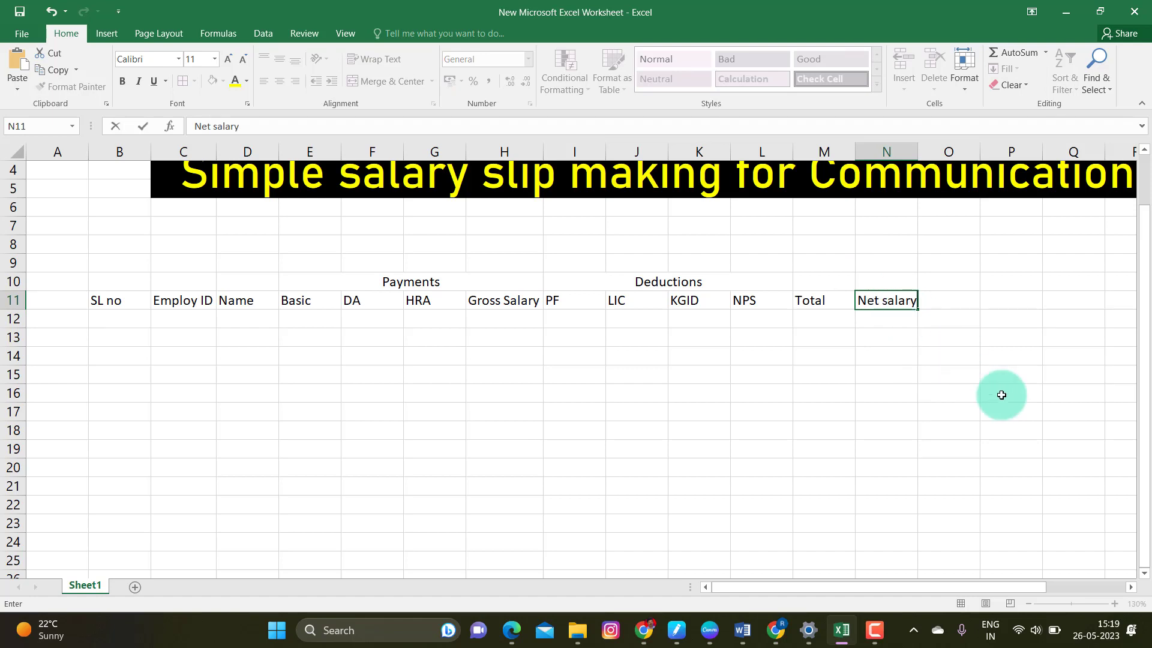
pyautogui.click(1002, 393)
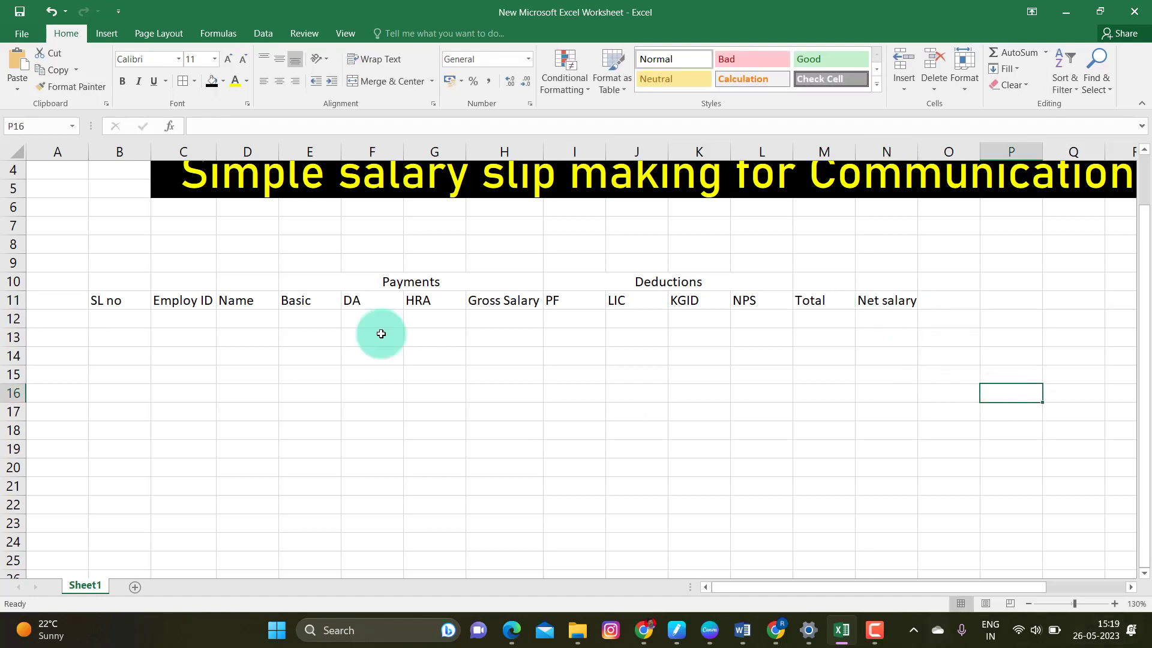
# Apply all borders to the salary table range B10:N22
pyautogui.moveTo(114, 276)
pyautogui.mouseDown()
pyautogui.moveTo(102, 283)
pyautogui.moveTo(795, 322)
pyautogui.moveTo(903, 339)
pyautogui.moveTo(931, 496)
pyautogui.moveTo(895, 512)
pyautogui.moveTo(897, 557)
pyautogui.moveTo(893, 484)
pyautogui.moveTo(896, 509)
pyautogui.mouseUp()
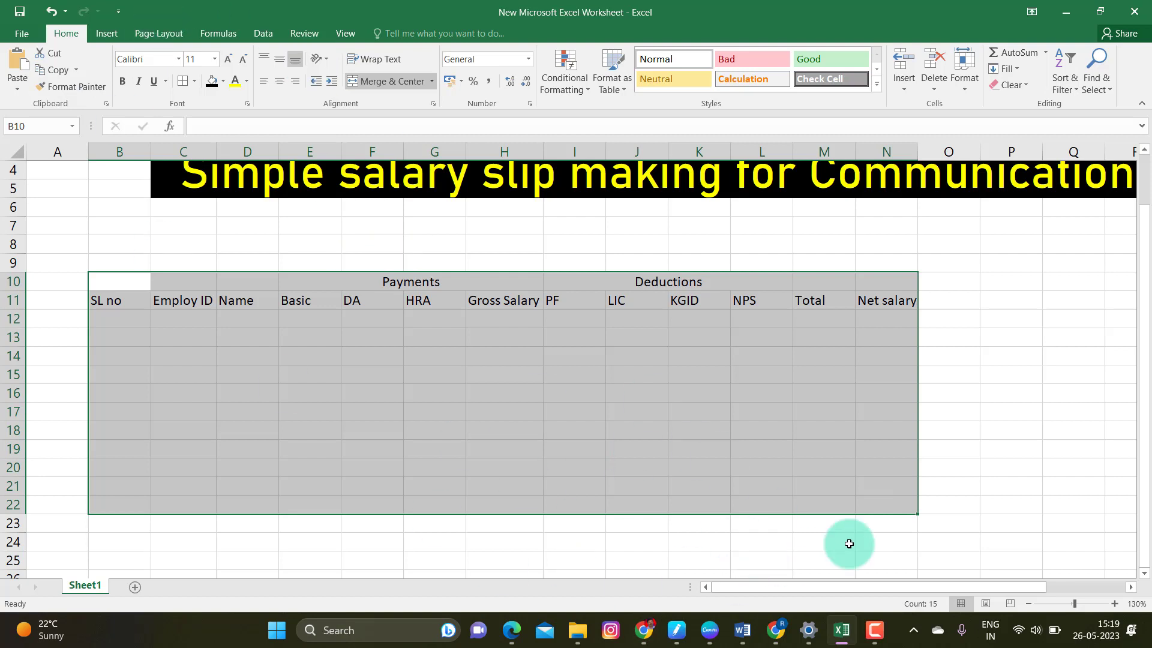
pyautogui.click(183, 84)
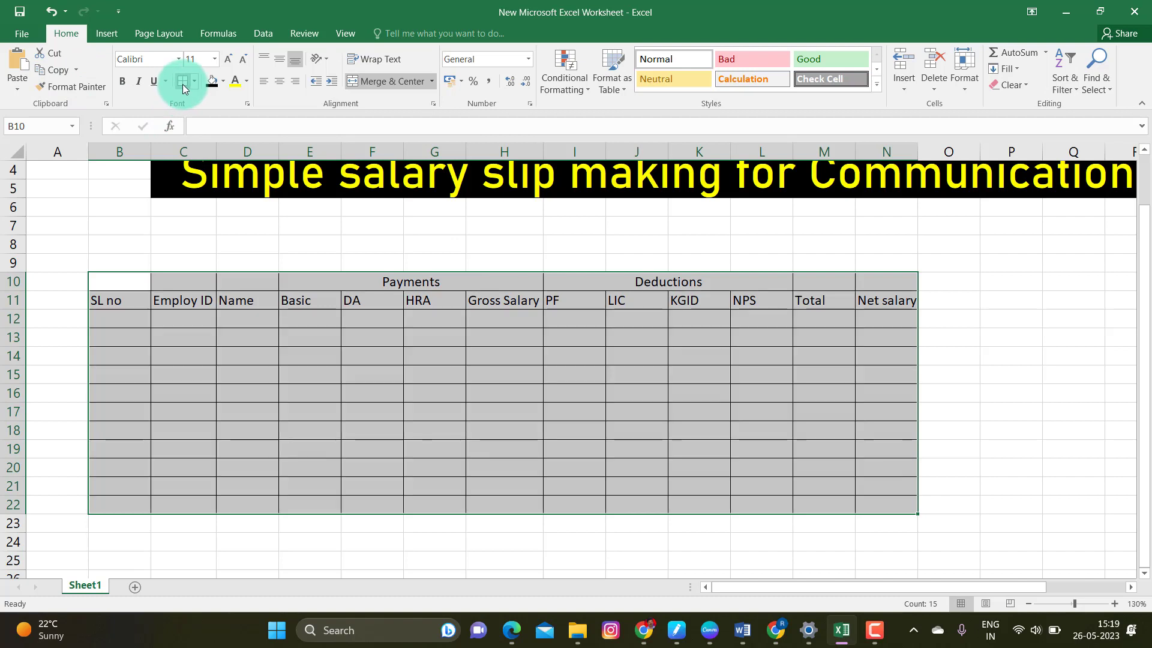
pyautogui.click(999, 505)
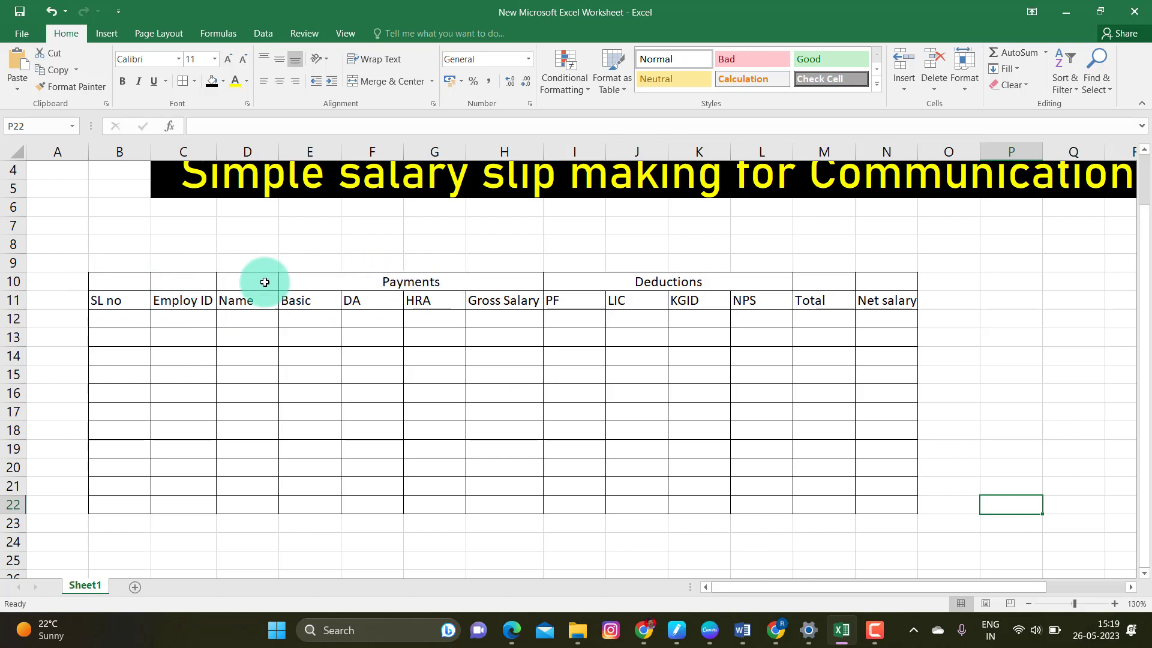
# Merge and center rows 10 and 11 separately for each of the Employ ID, Name and SL no headings
pyautogui.moveTo(187, 282); pyautogui.dragTo(190, 291)
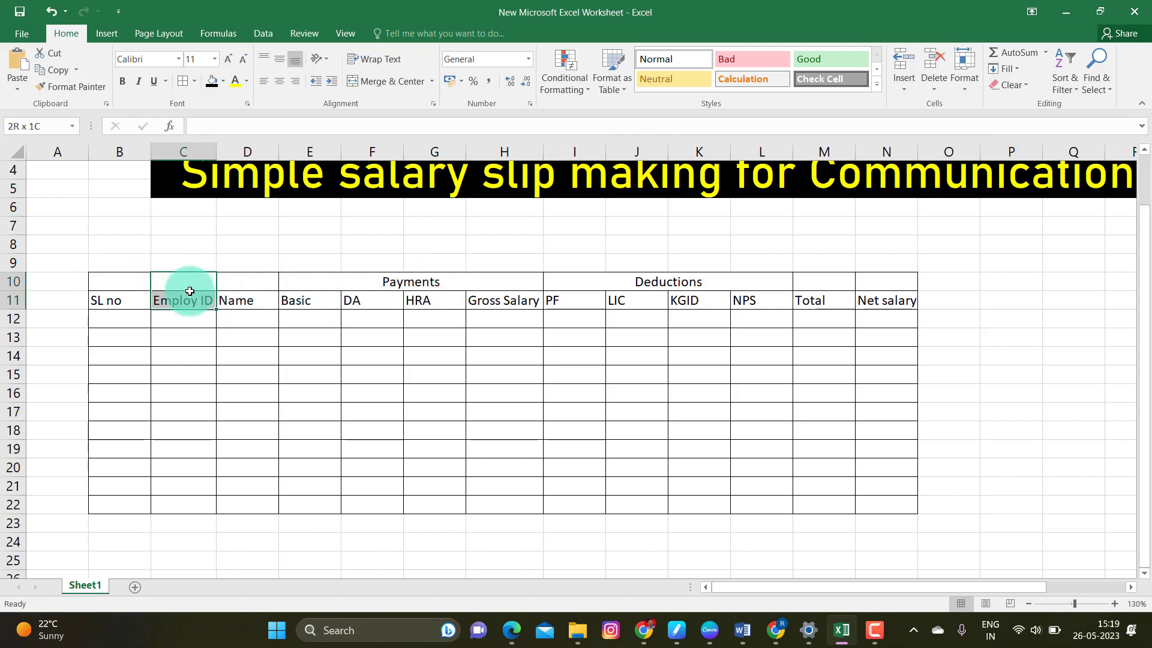
pyautogui.click(394, 80)
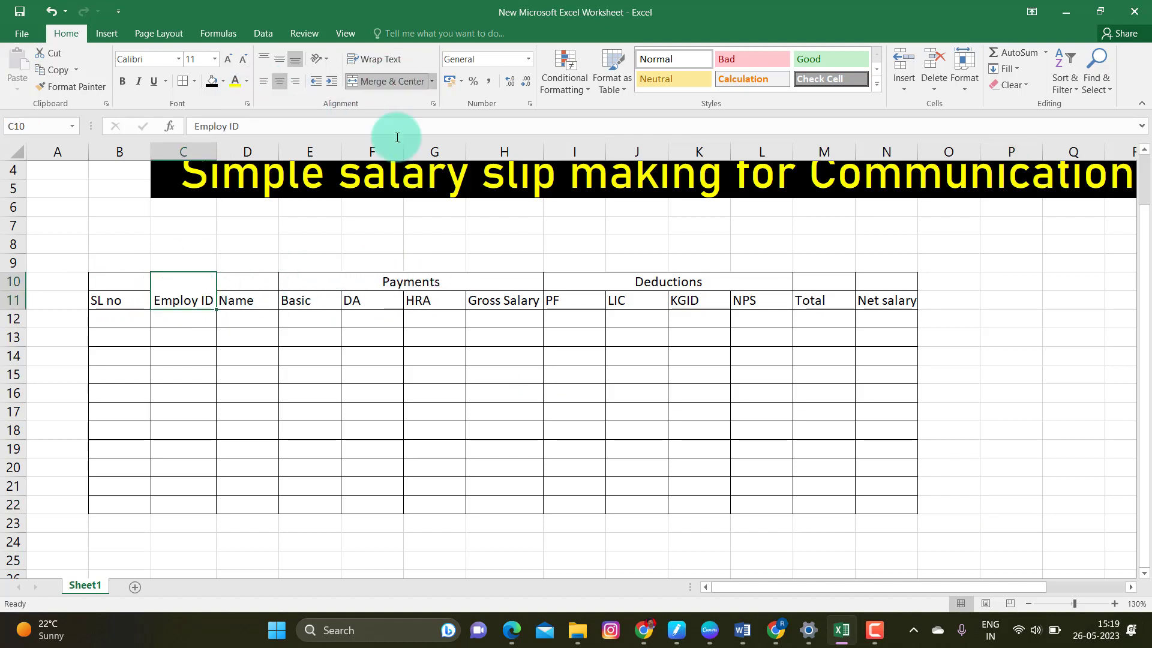
pyautogui.moveTo(239, 283); pyautogui.dragTo(242, 293)
pyautogui.click(367, 84)
pyautogui.click(480, 414)
pyautogui.moveTo(100, 289)
pyautogui.mouseDown()
pyautogui.moveTo(116, 283)
pyautogui.moveTo(115, 295)
pyautogui.mouseUp()
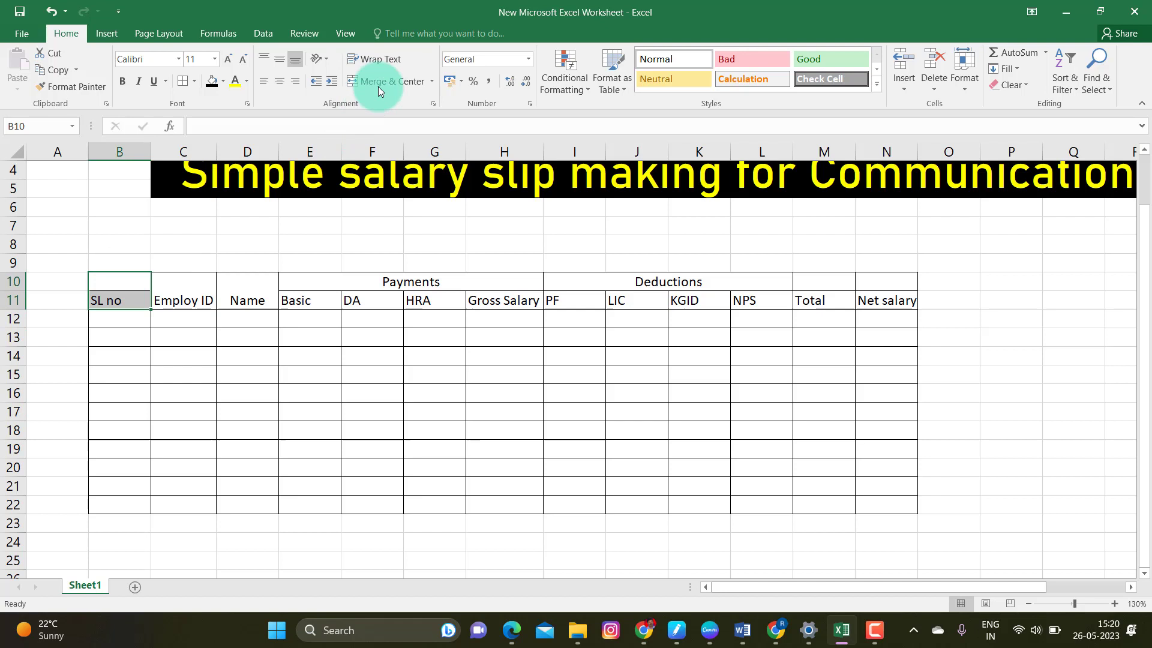
pyautogui.click(380, 84)
pyautogui.click(1020, 355)
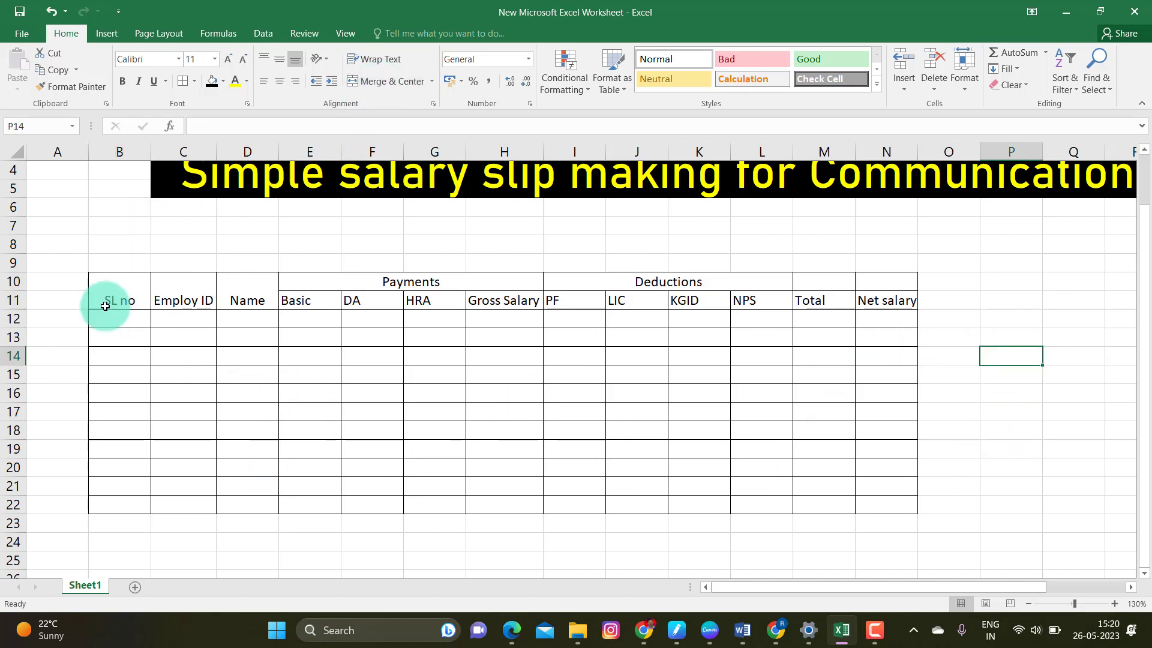
# Fill the merged Payments heading E10:H10 with light orange
pyautogui.moveTo(108, 278); pyautogui.dragTo(236, 283)
pyautogui.click(394, 283)
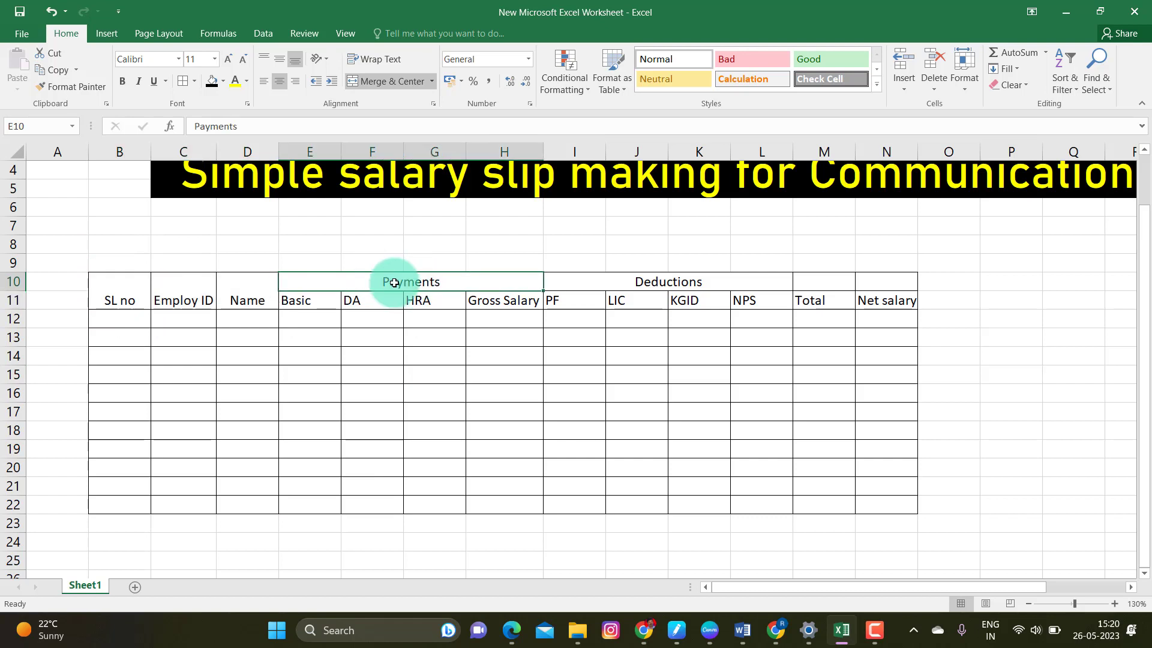
pyautogui.click(223, 83)
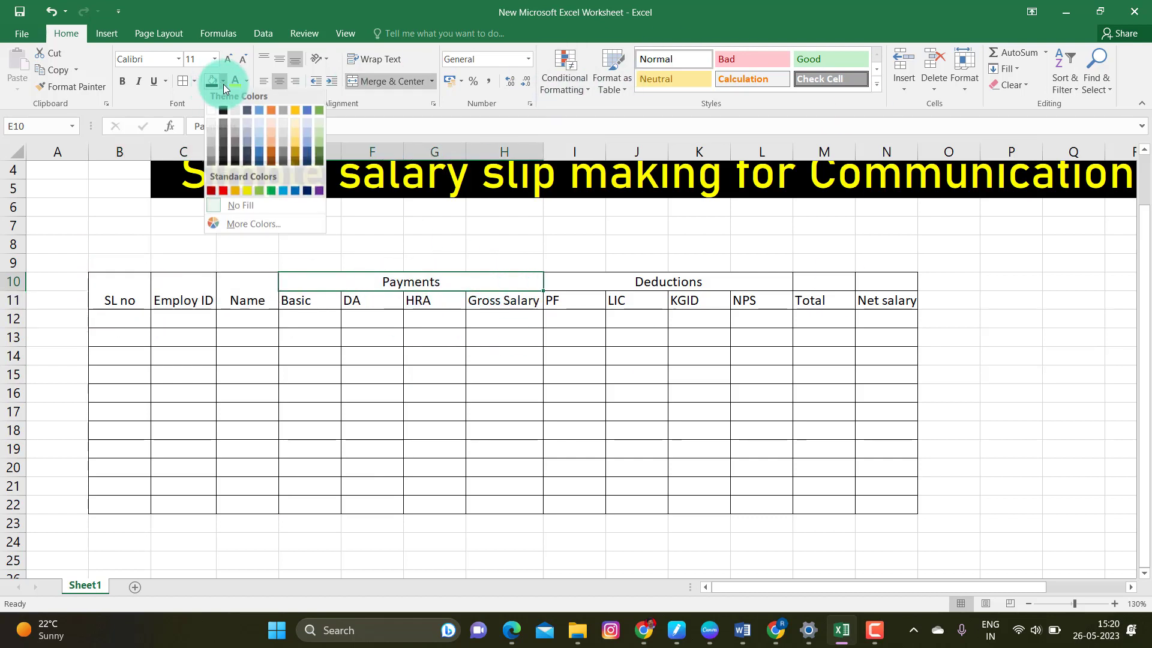
pyautogui.click(272, 141)
pyautogui.click(990, 301)
# Fill the merged Deductions heading I10:L10 with light green
pyautogui.click(710, 282)
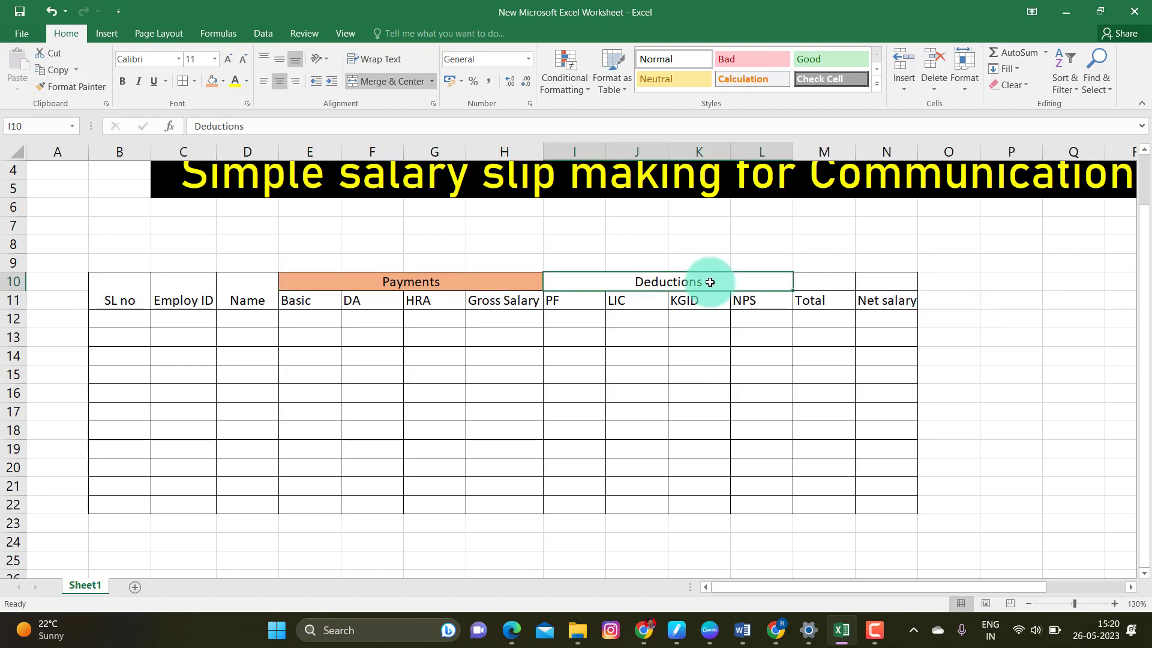
pyautogui.click(222, 81)
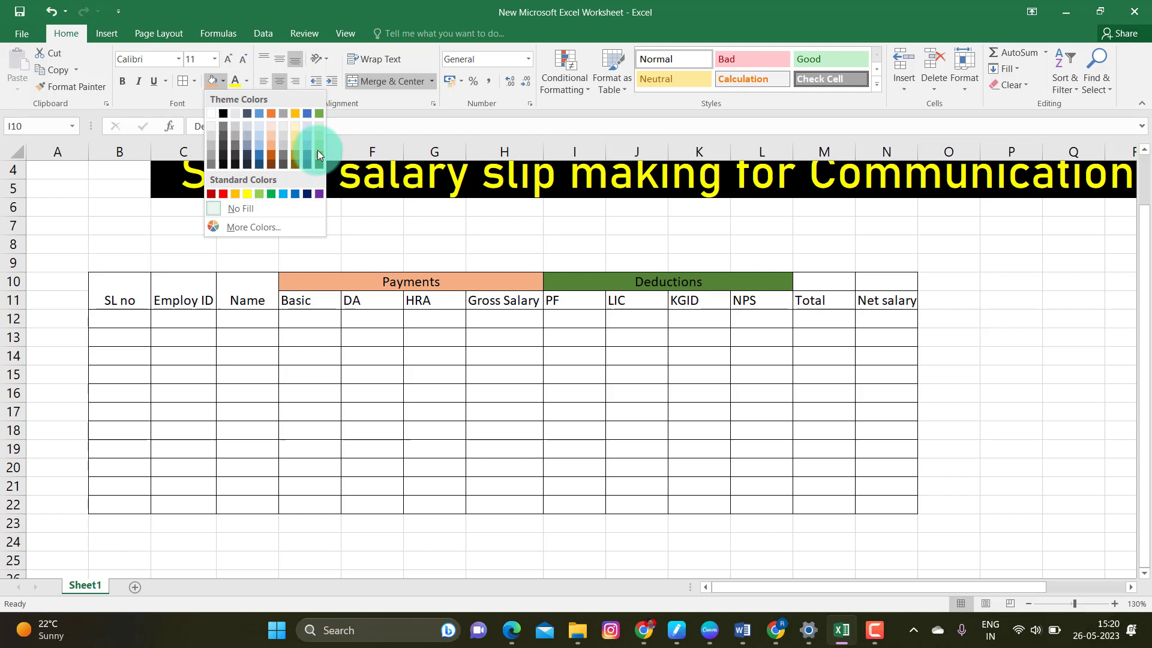
pyautogui.click(1073, 374)
# Fill the Basic to Gross Salary headings E11:H11 with light green and the PF to NPS headings I11:L11 with light orange
pyautogui.moveTo(301, 300); pyautogui.dragTo(523, 303)
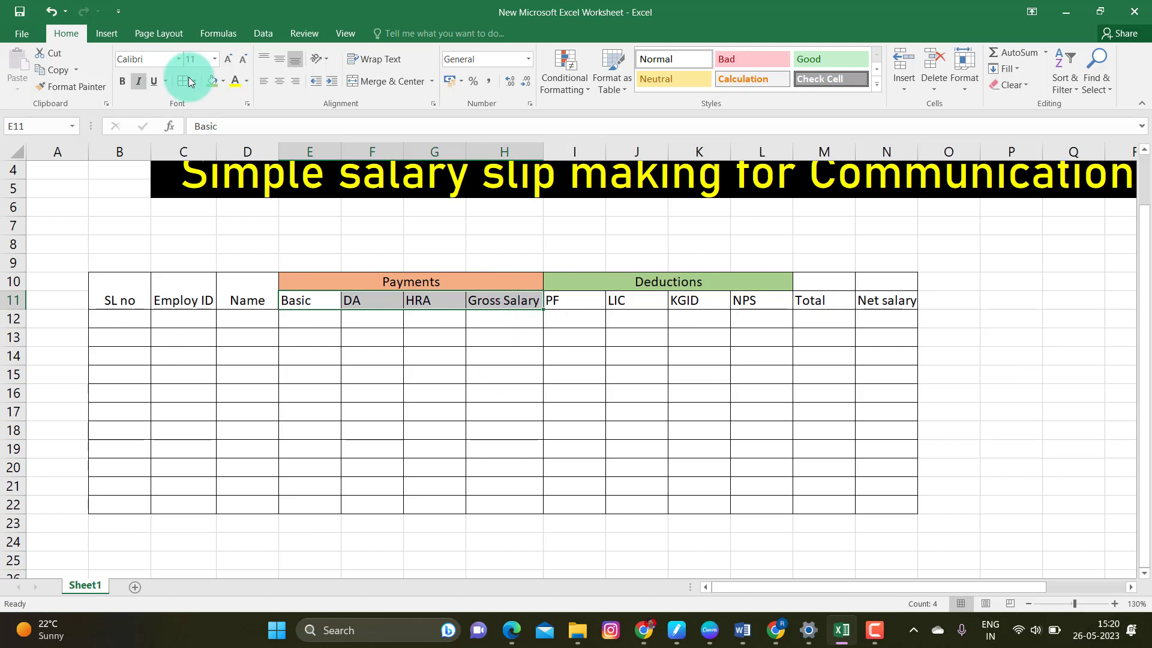
pyautogui.click(212, 81)
pyautogui.moveTo(560, 300); pyautogui.dragTo(762, 300)
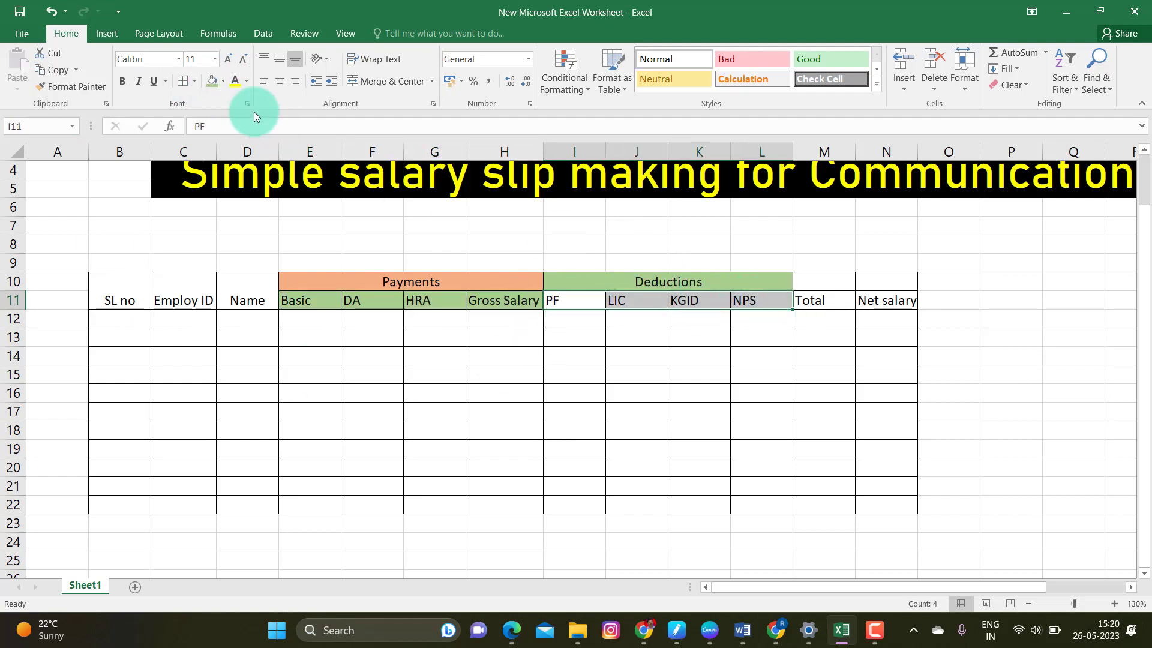
pyautogui.click(223, 82)
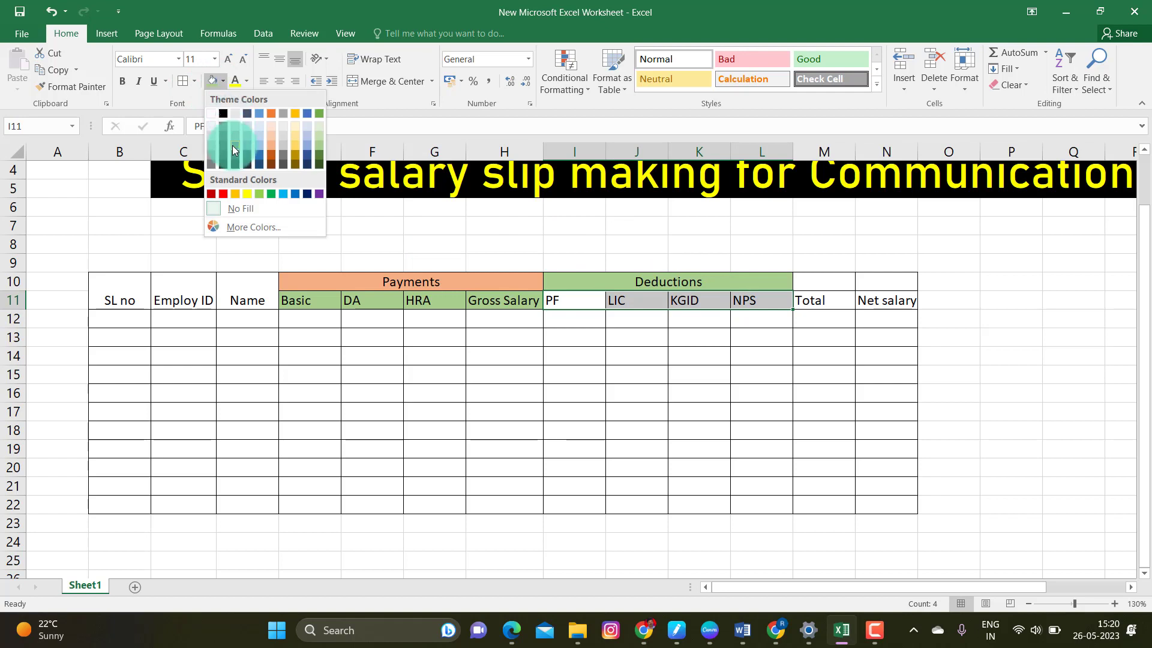
pyautogui.click(275, 146)
pyautogui.click(1036, 339)
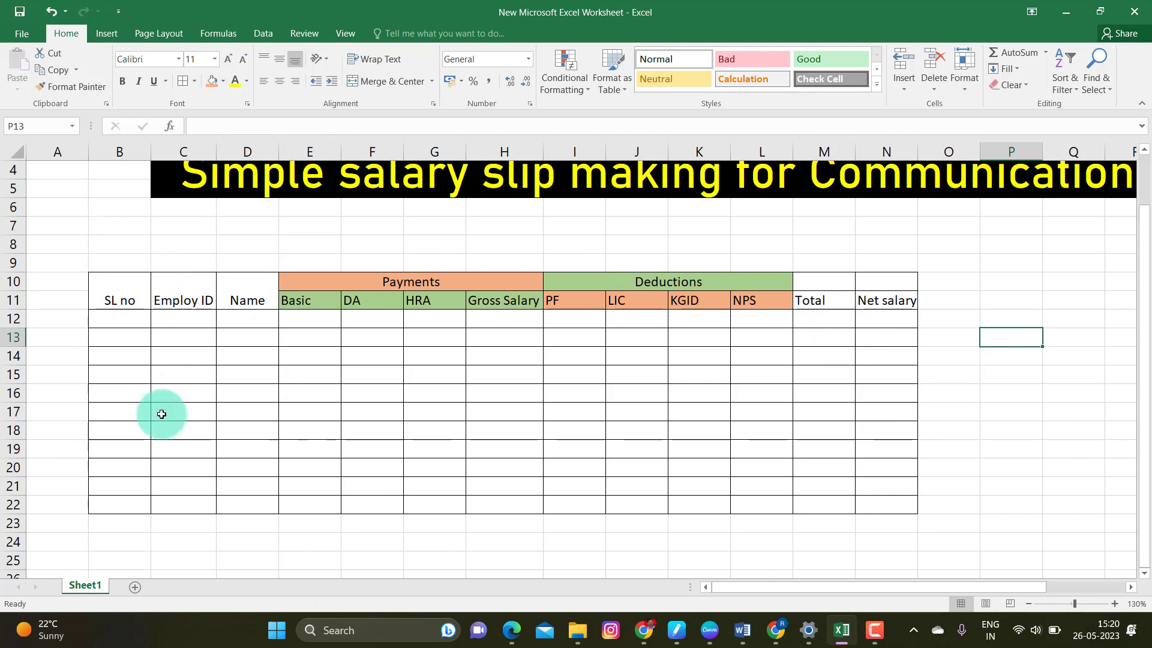
# Fill the SL no, Employ ID and Name headings in B10:D11 with the standard orange color
pyautogui.moveTo(128, 300); pyautogui.dragTo(231, 297)
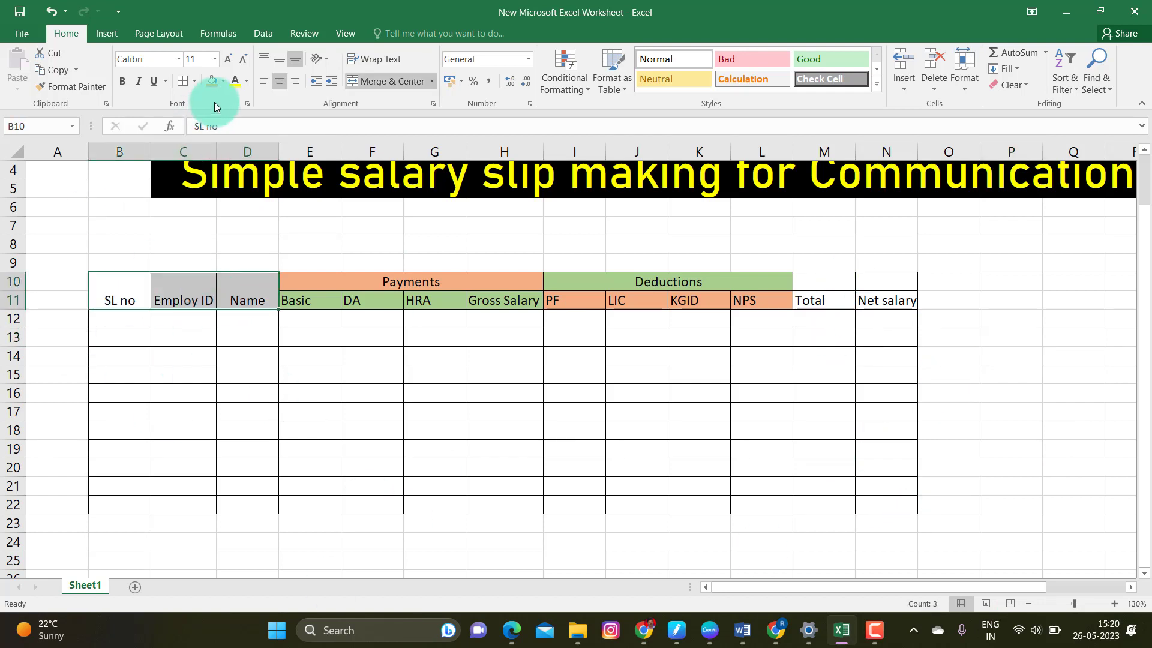
pyautogui.click(222, 83)
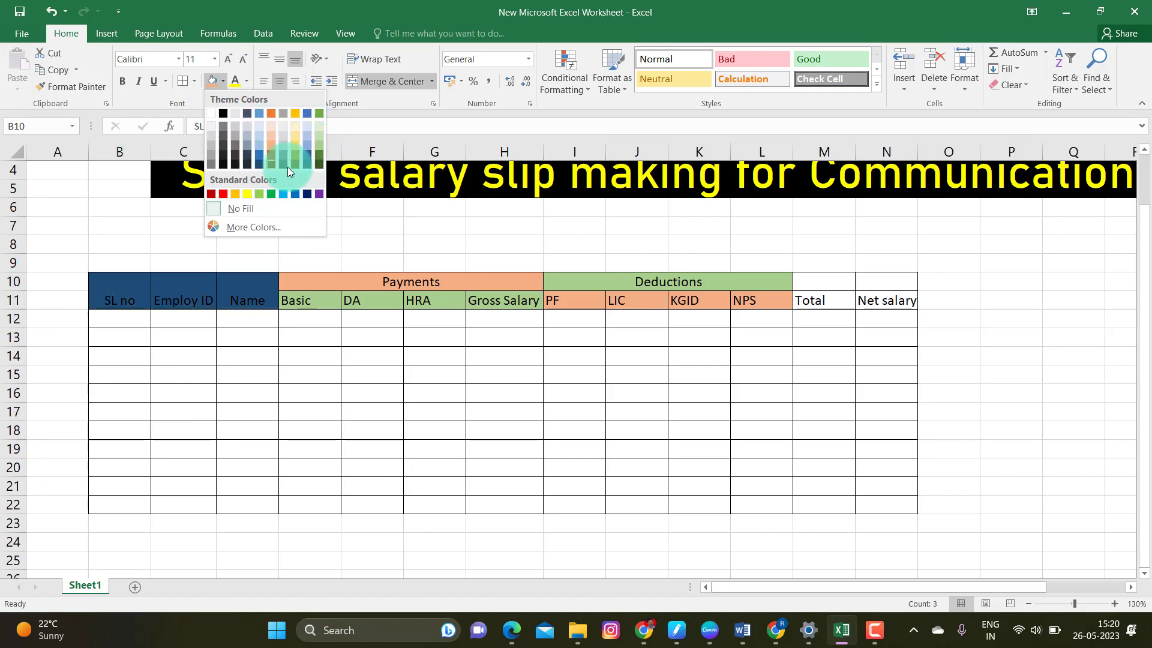
pyautogui.click(235, 195)
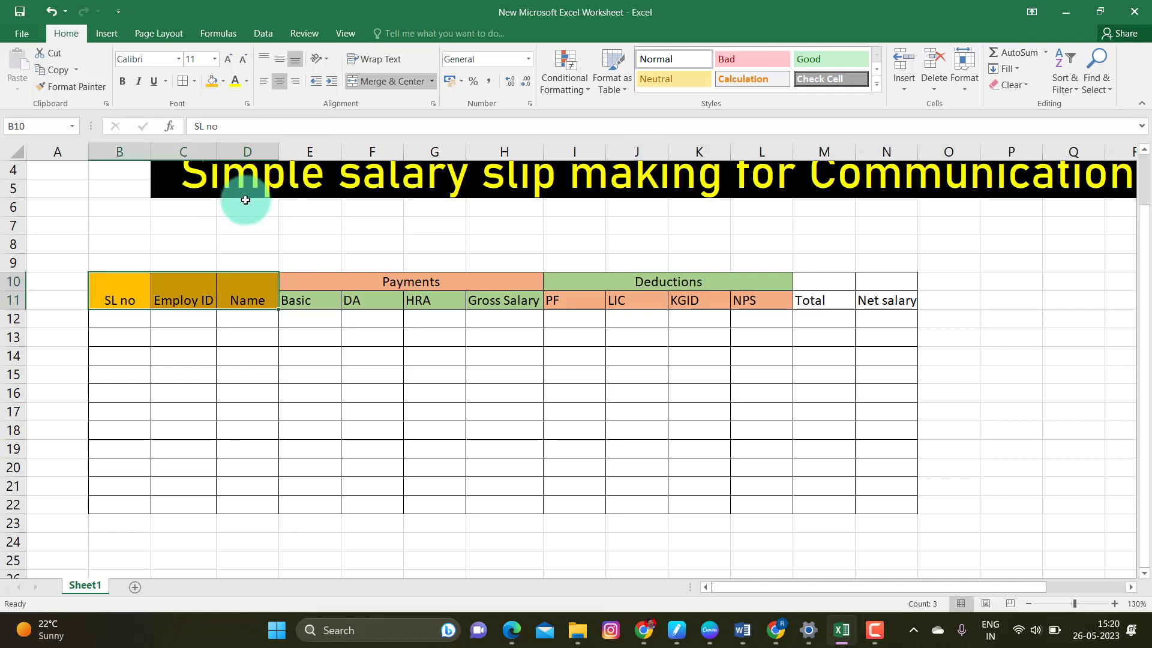
pyautogui.click(1077, 338)
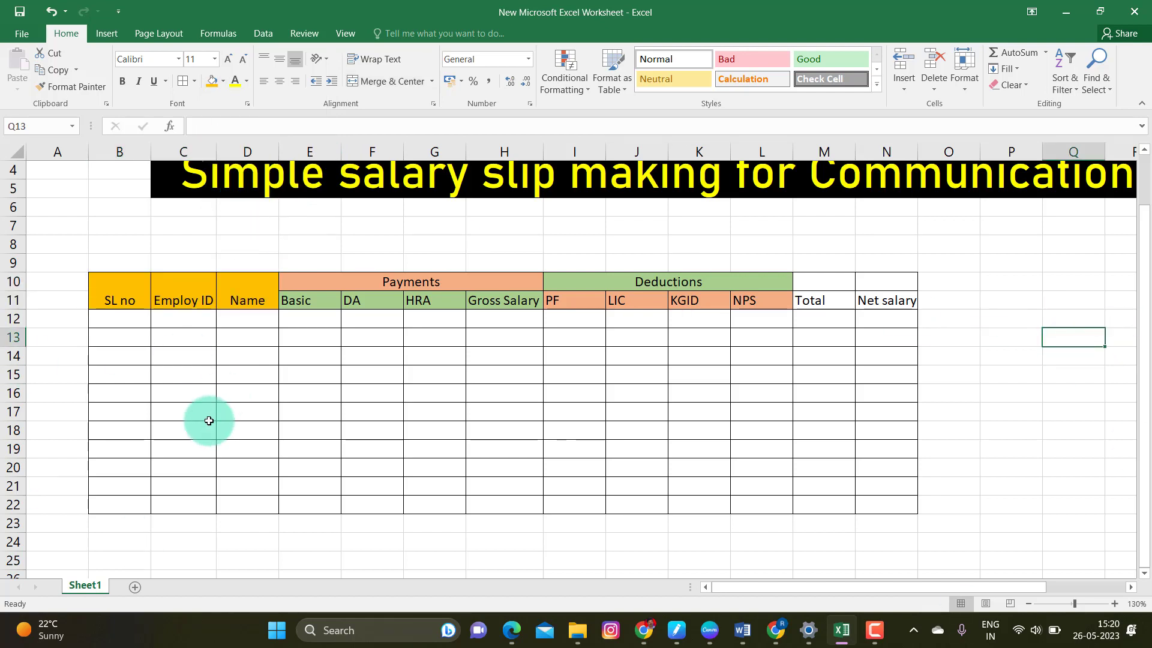
# Enter the serial numbers 1, 2 and 3 in cells B12:B14 of the SL no column
pyautogui.click(126, 320)
pyautogui.write('1')
pyautogui.press('Return')
pyautogui.write('2')
pyautogui.press('Return')
pyautogui.write('3')
pyautogui.press('Return')
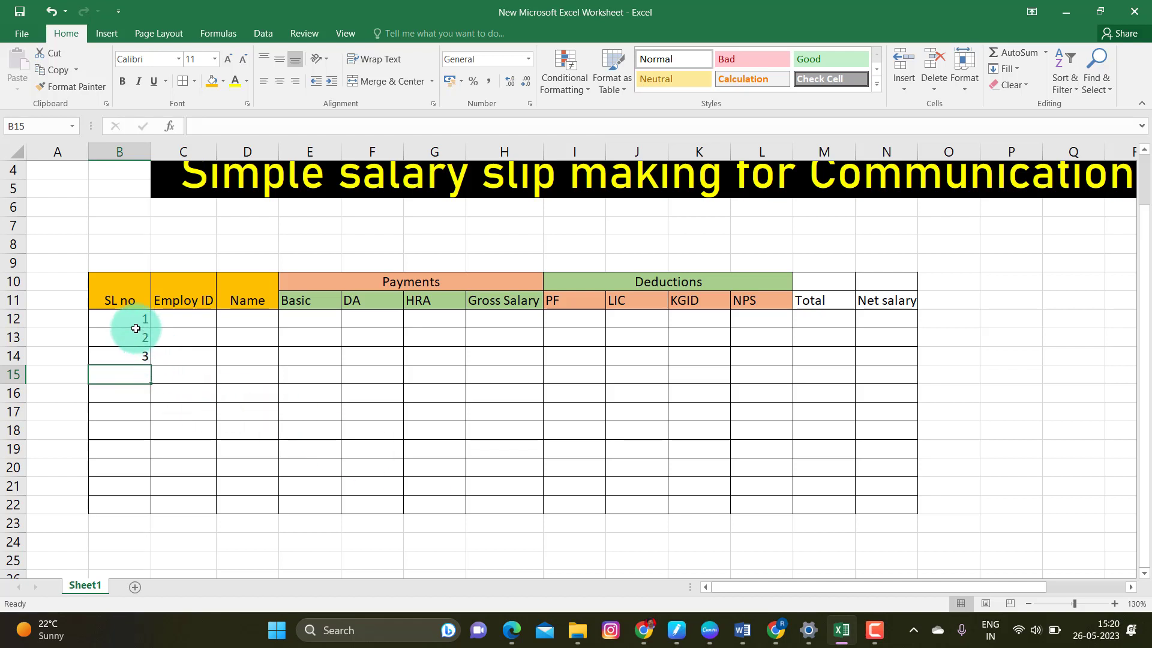
# Extend the serial number series down to 10 in cell B21
pyautogui.moveTo(134, 321); pyautogui.dragTo(141, 358)
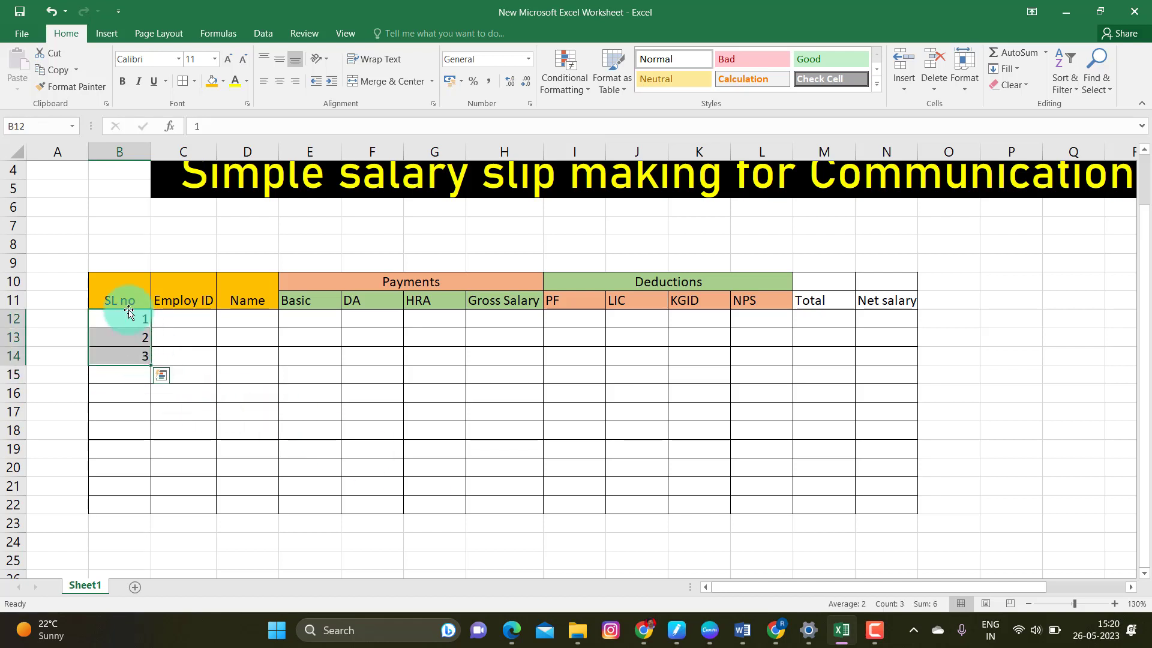
pyautogui.click(133, 414)
pyautogui.moveTo(120, 318); pyautogui.dragTo(153, 492)
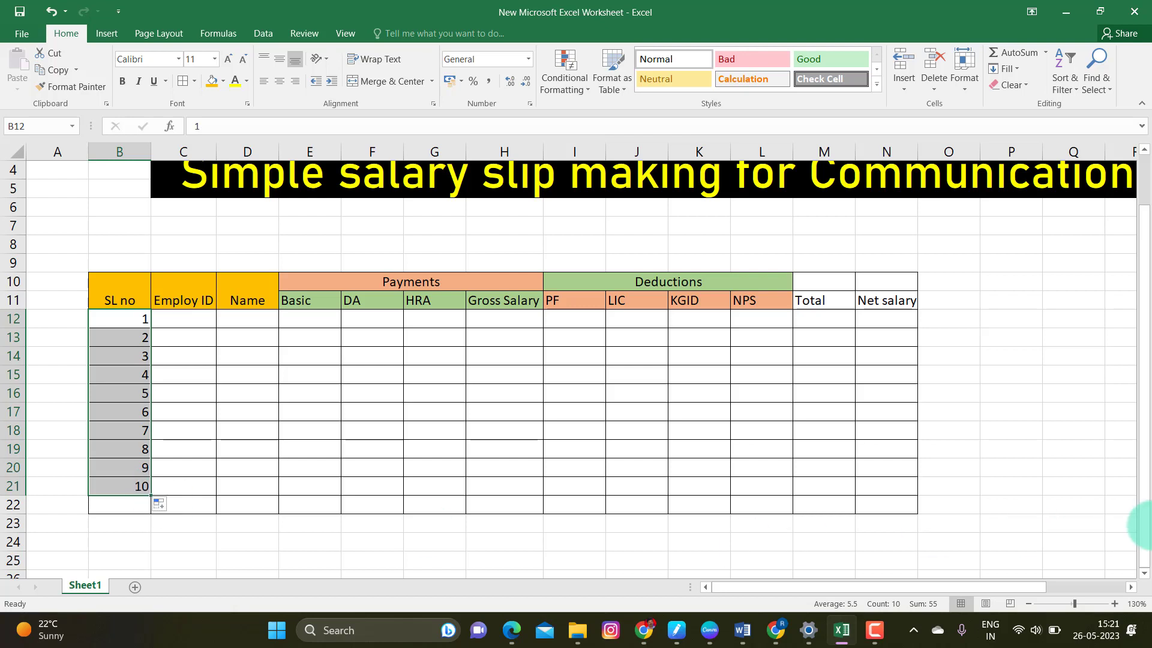
pyautogui.click(1025, 480)
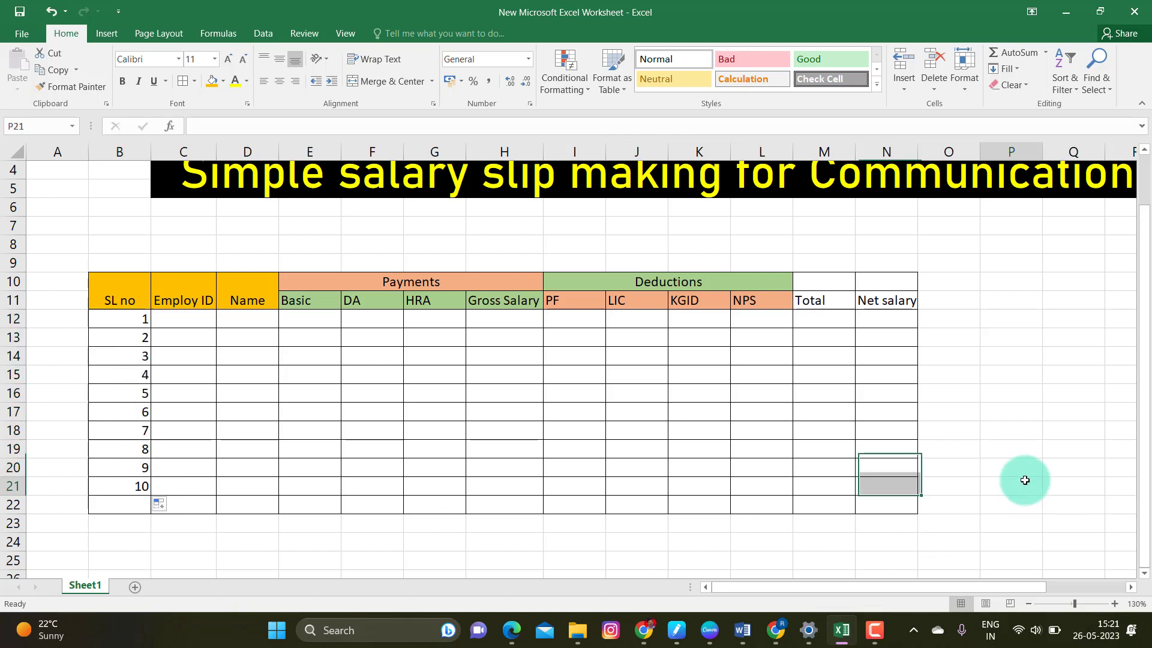
# Enter two consecutive employee IDs in C12 and C13 and fill the series down to C21
pyautogui.click(189, 316)
pyautogui.write('3121')
pyautogui.press('Return')
pyautogui.write('31')
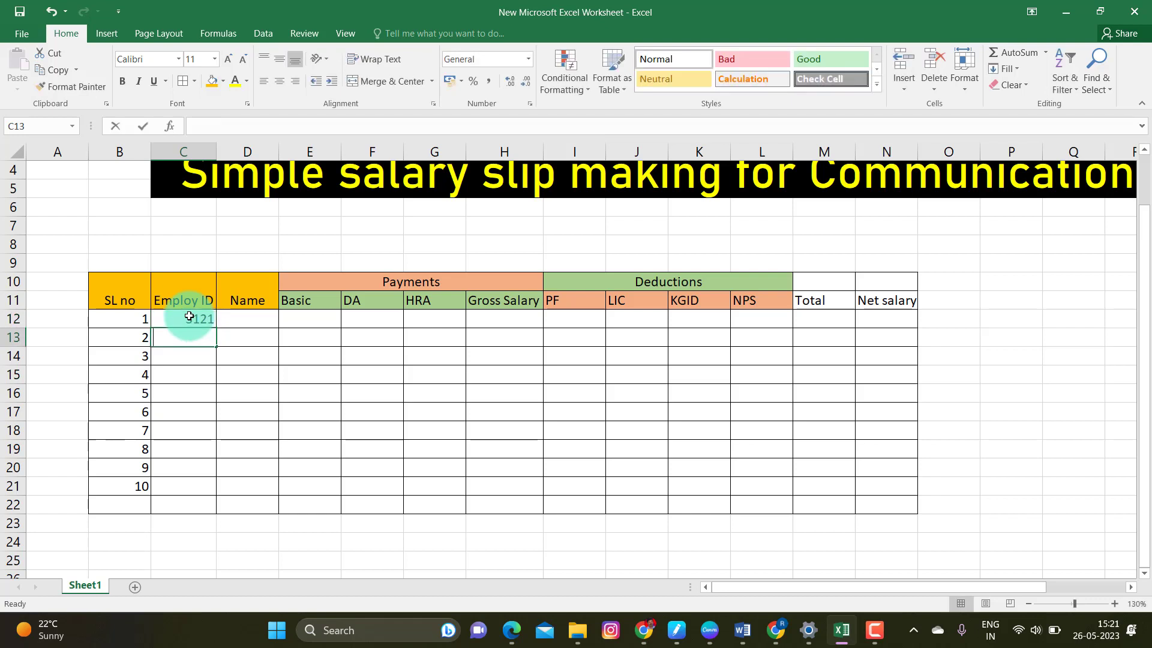
pyautogui.write('22')
pyautogui.click(246, 413)
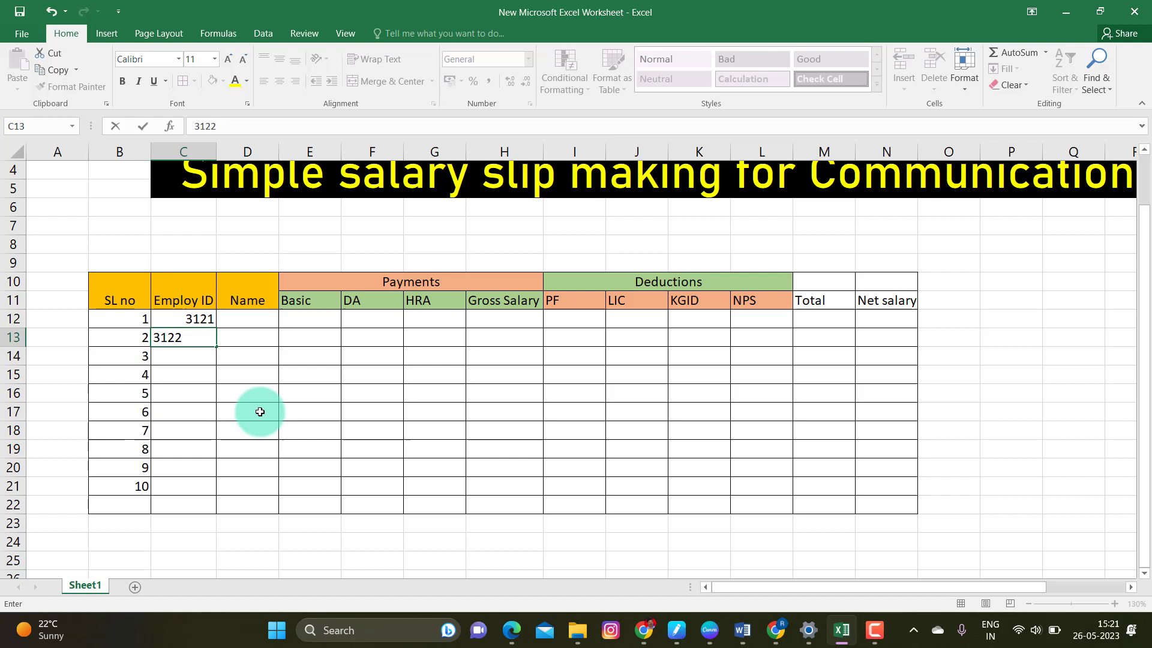
pyautogui.moveTo(192, 318); pyautogui.dragTo(200, 493)
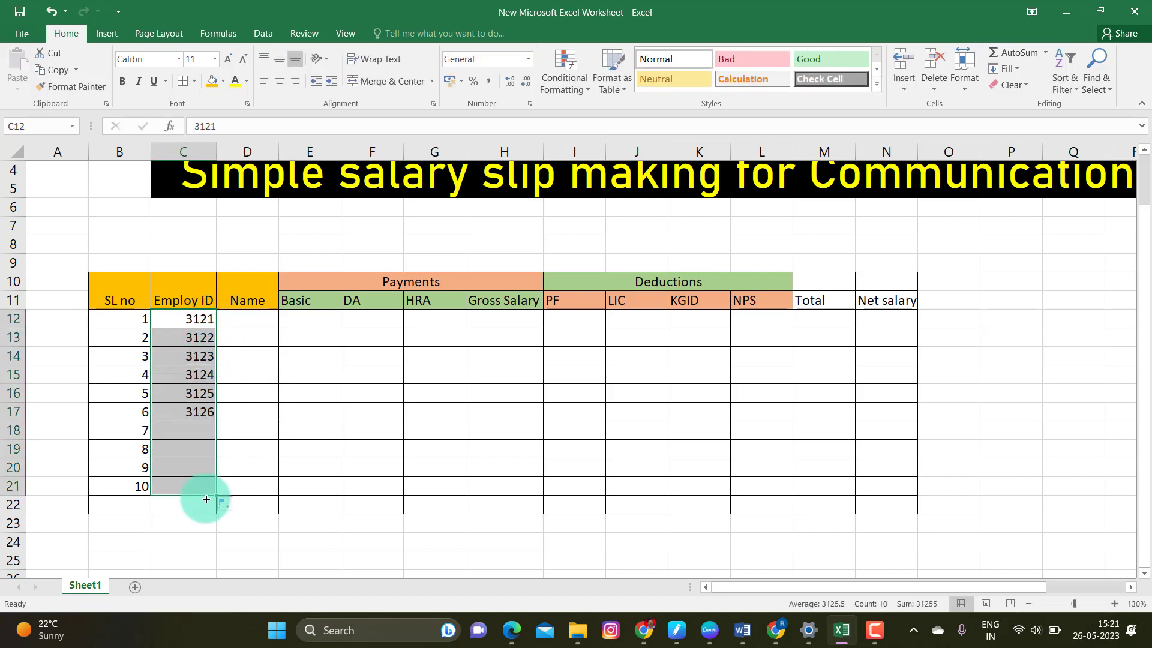
pyautogui.click(755, 524)
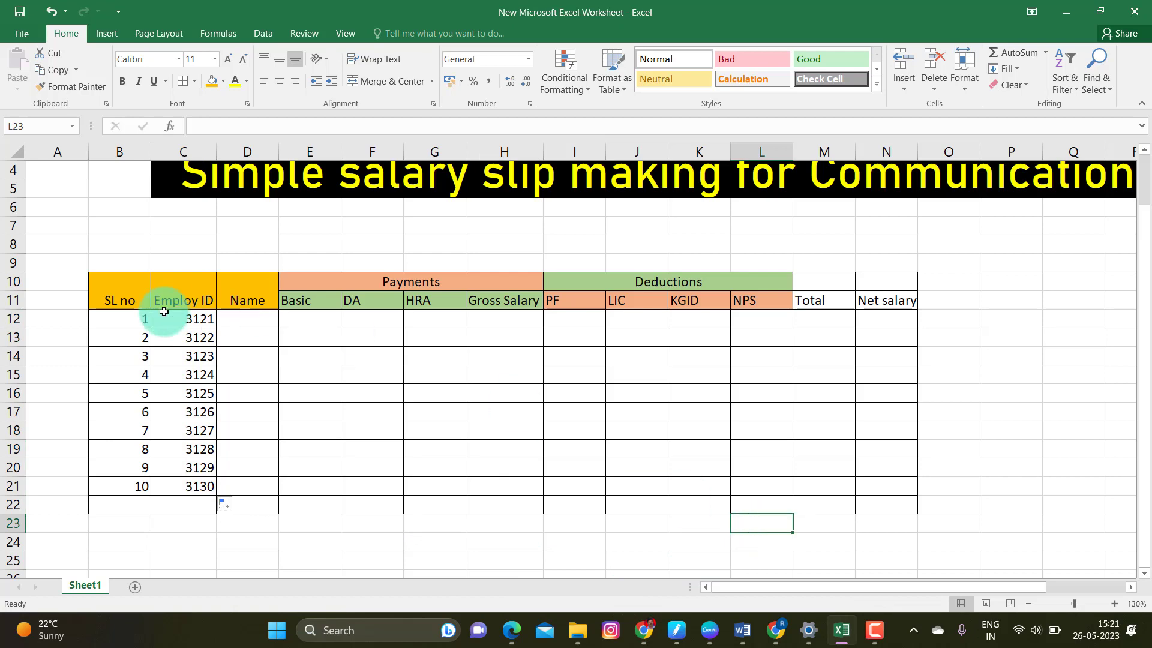
# Enter the first five employees' names in cells D12:D16 of the Name column
pyautogui.click(252, 322)
pyautogui.write('Ravi')
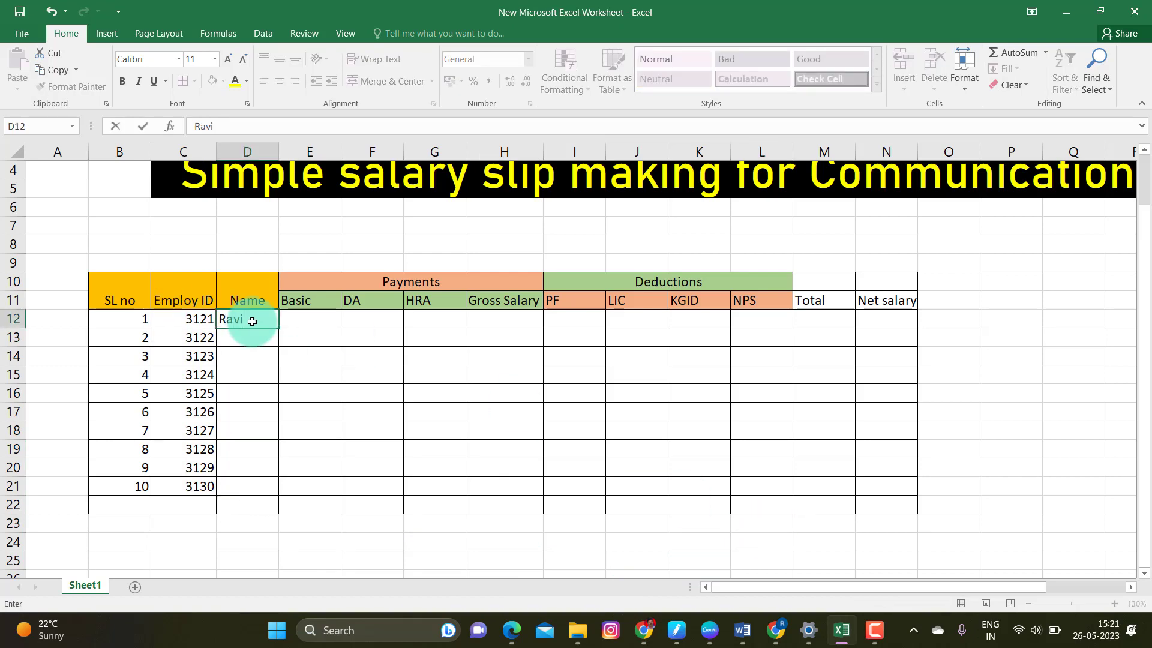
pyautogui.press('Return')
pyautogui.write('kumar')
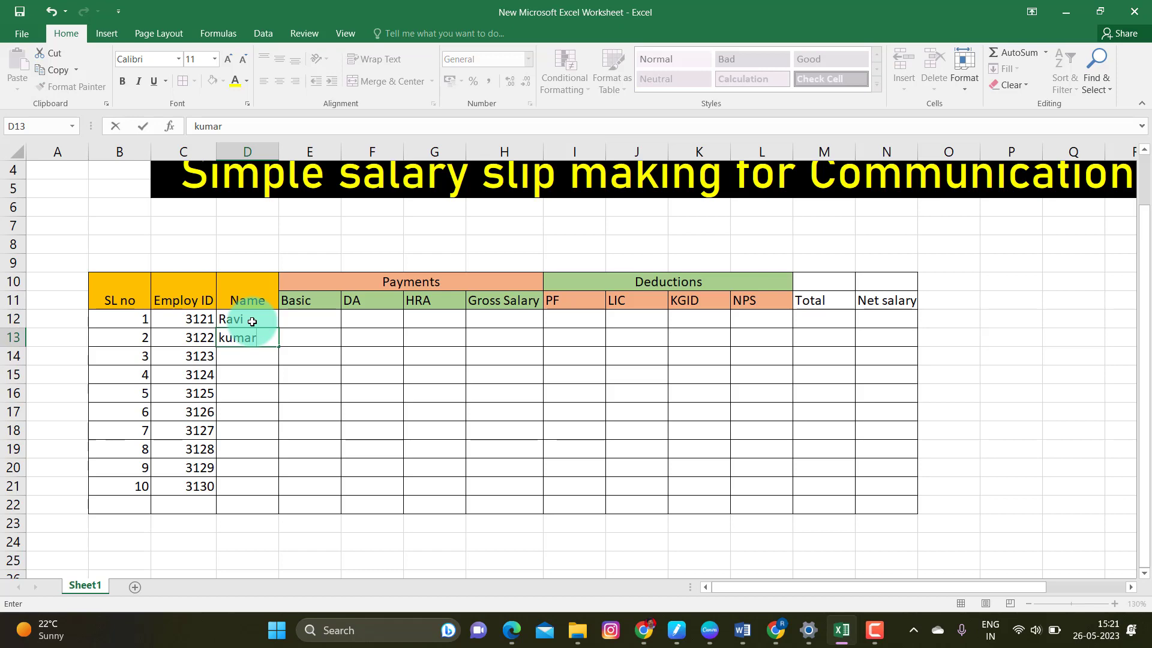
pyautogui.press('Return')
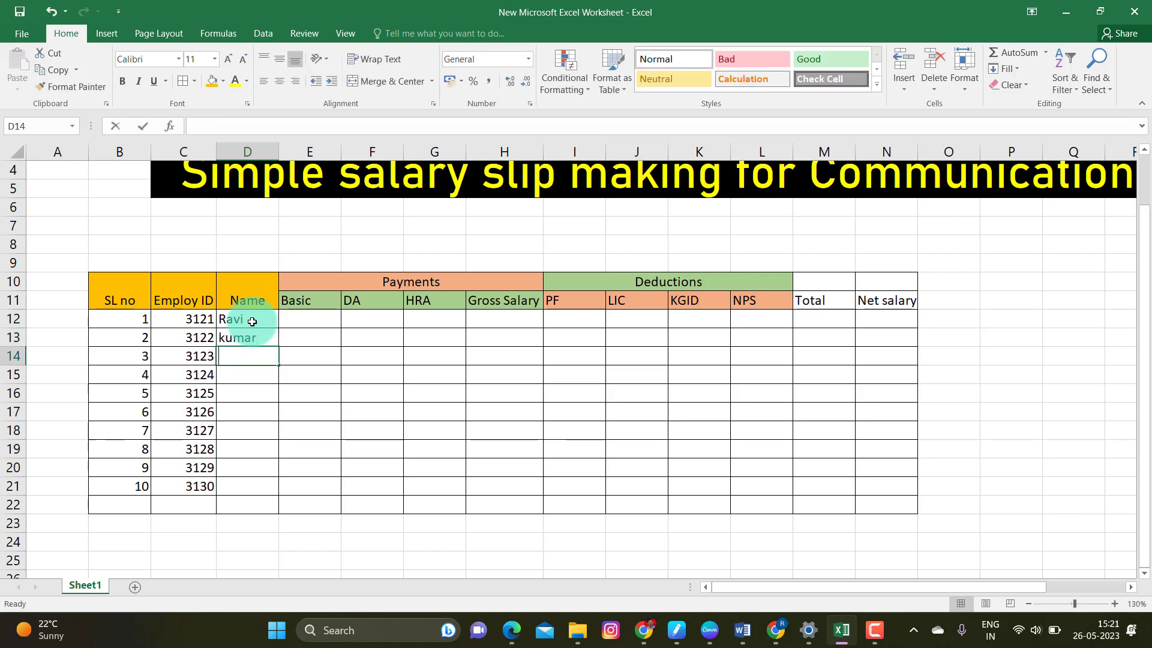
pyautogui.write('nithi')
pyautogui.press('Return')
pyautogui.write('nimi')
pyautogui.press('Return')
pyautogui.write('navya')
pyautogui.press('Return')
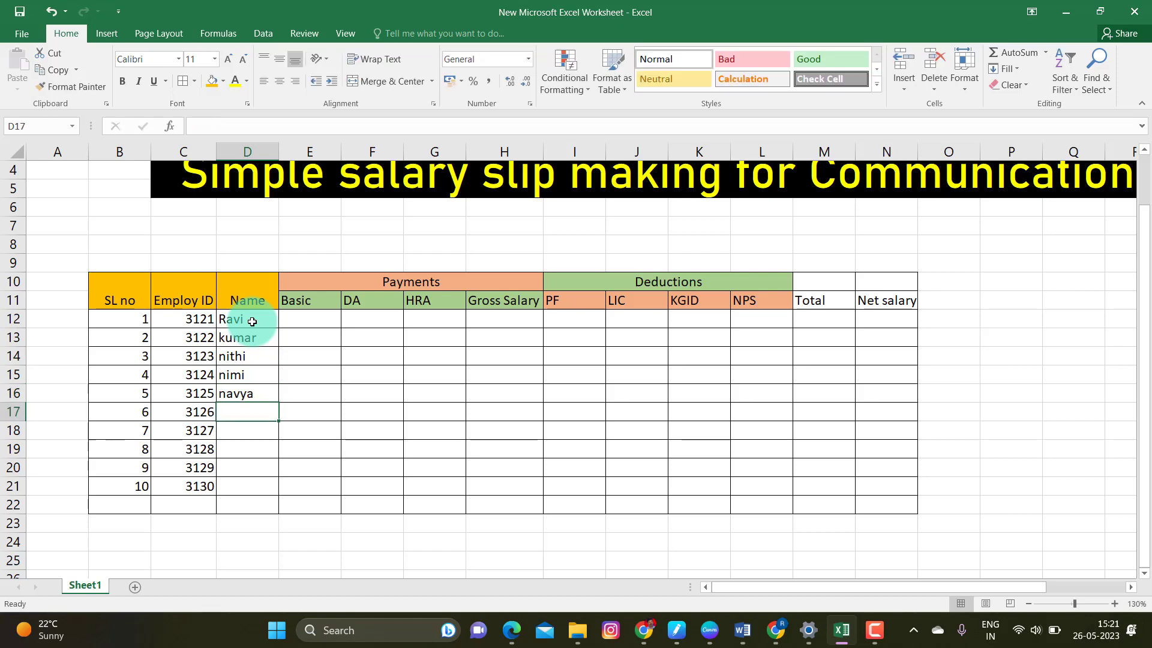
# Enter the sixth, seventh and eighth employees' names in cells D17:D19 of the Name column
pyautogui.write('paru')
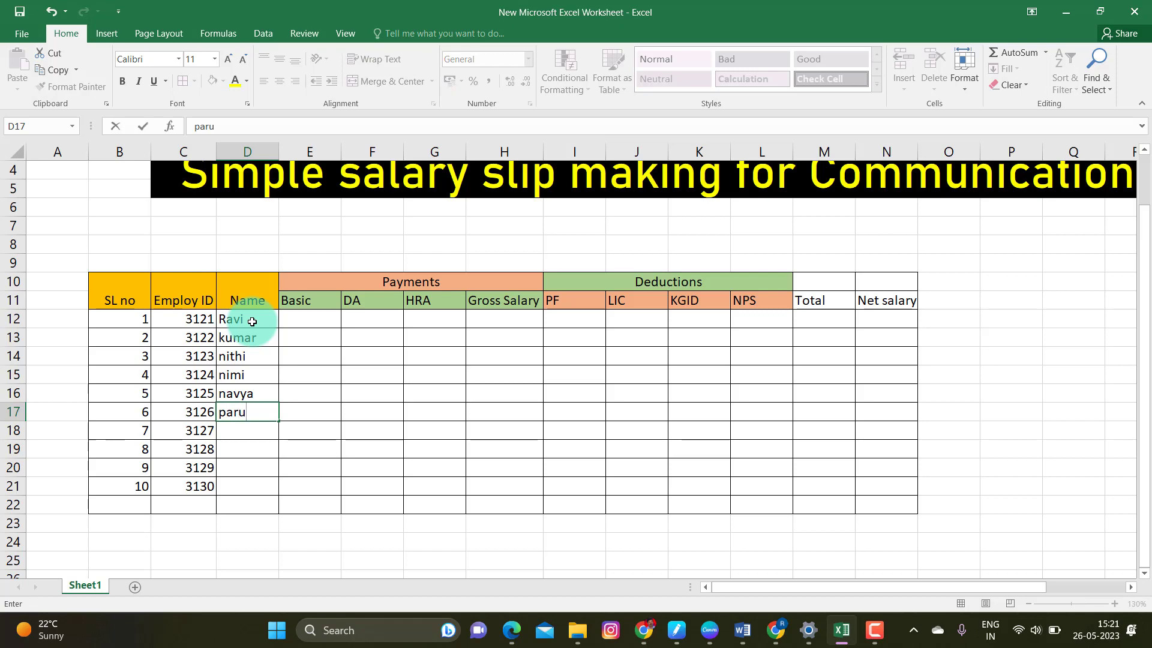
pyautogui.press('Return')
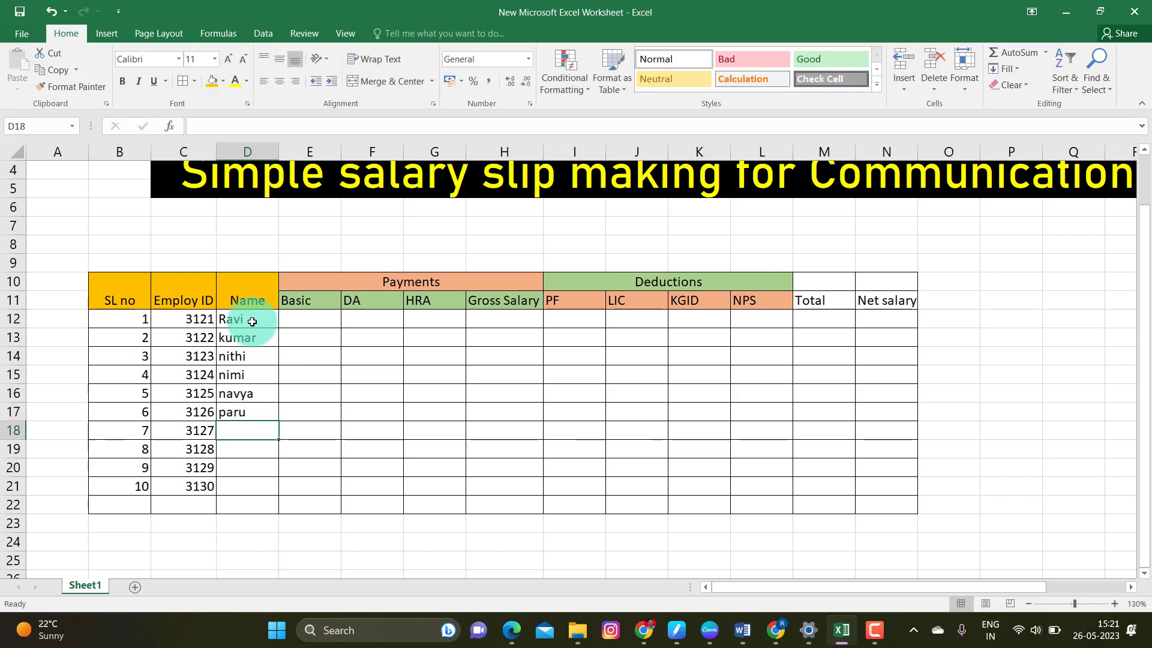
pyautogui.write('ranga')
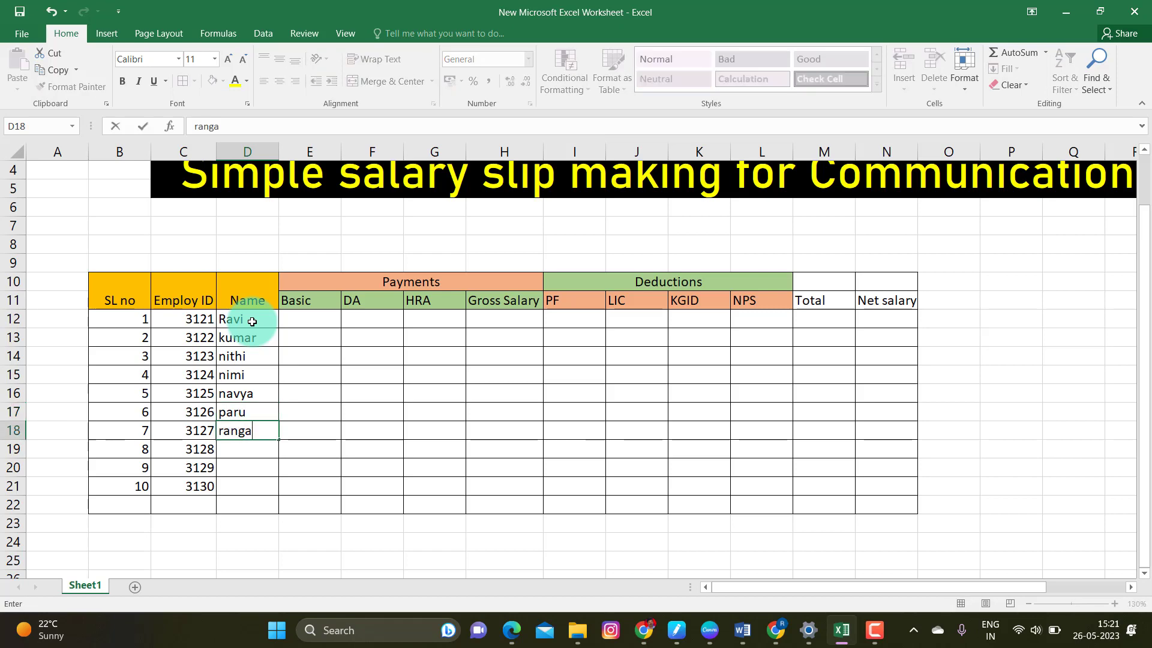
pyautogui.press('Return')
pyautogui.write('ganaga')
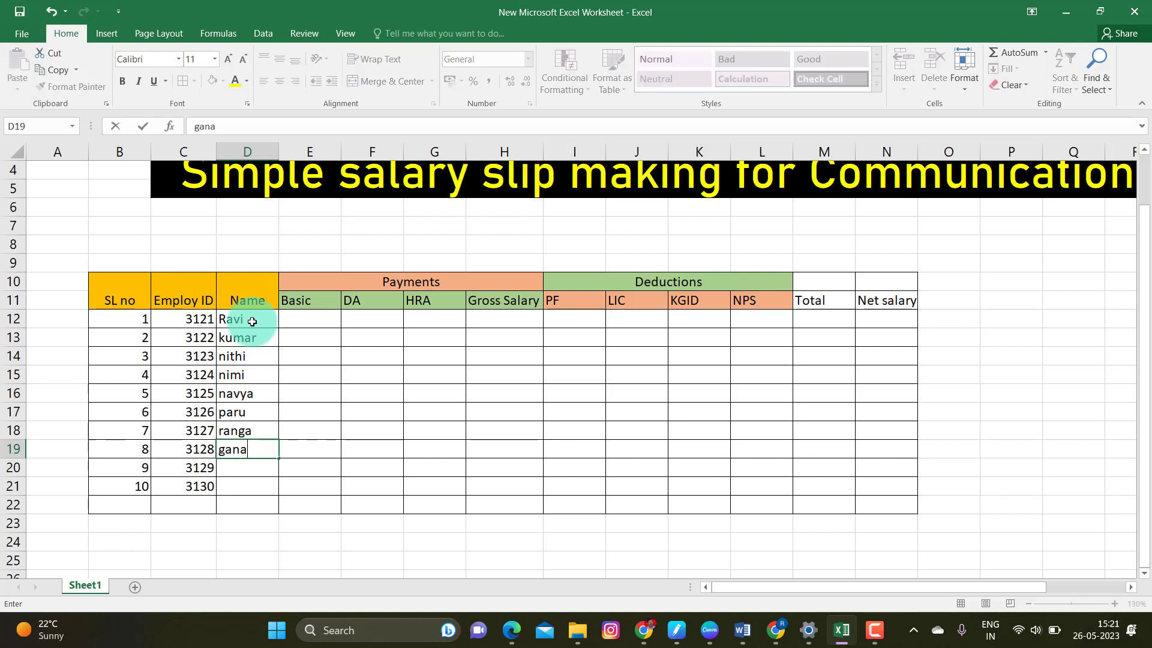
pyautogui.press('BackSpace')
pyautogui.press('BackSpace')
pyautogui.press('BackSpace')
pyautogui.write('ga')
pyautogui.hotkey('ctrl', 'Return')
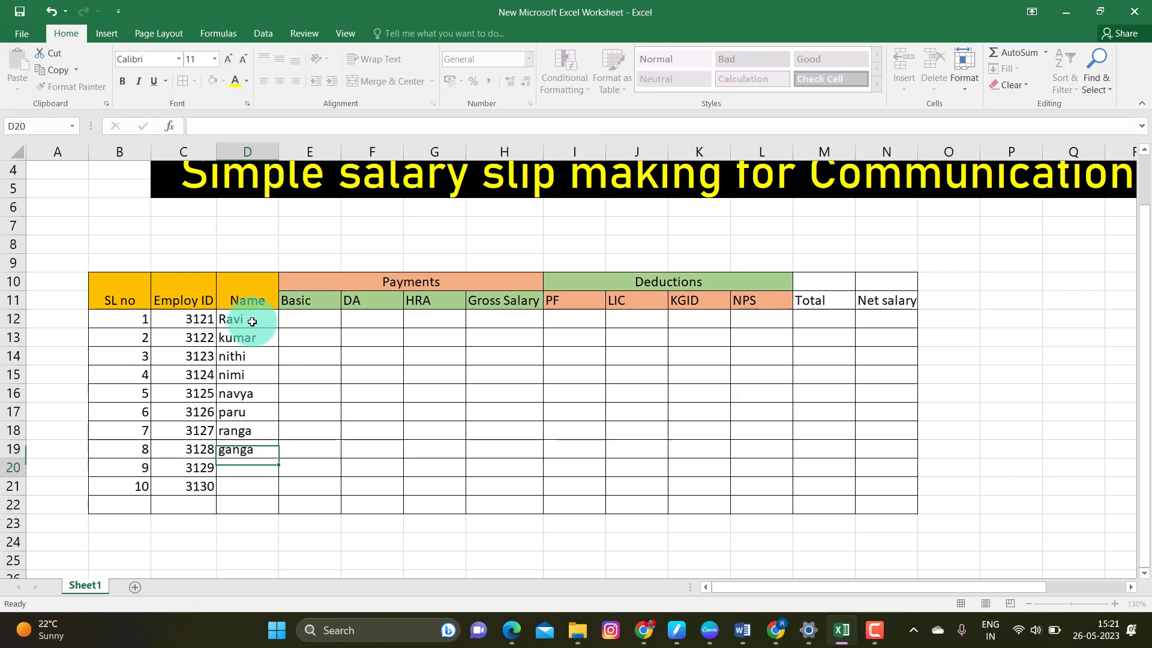
pyautogui.press('Return')
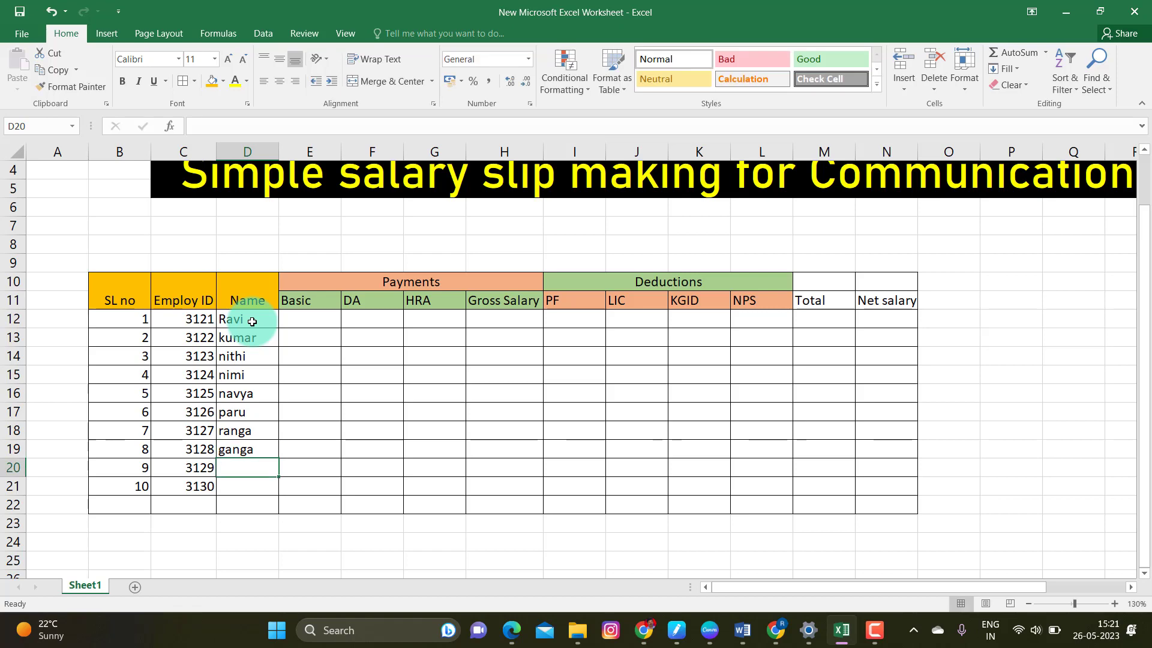
# Enter the last two employees' names in cells D20 and D21 of the Name column
pyautogui.write('chiru')
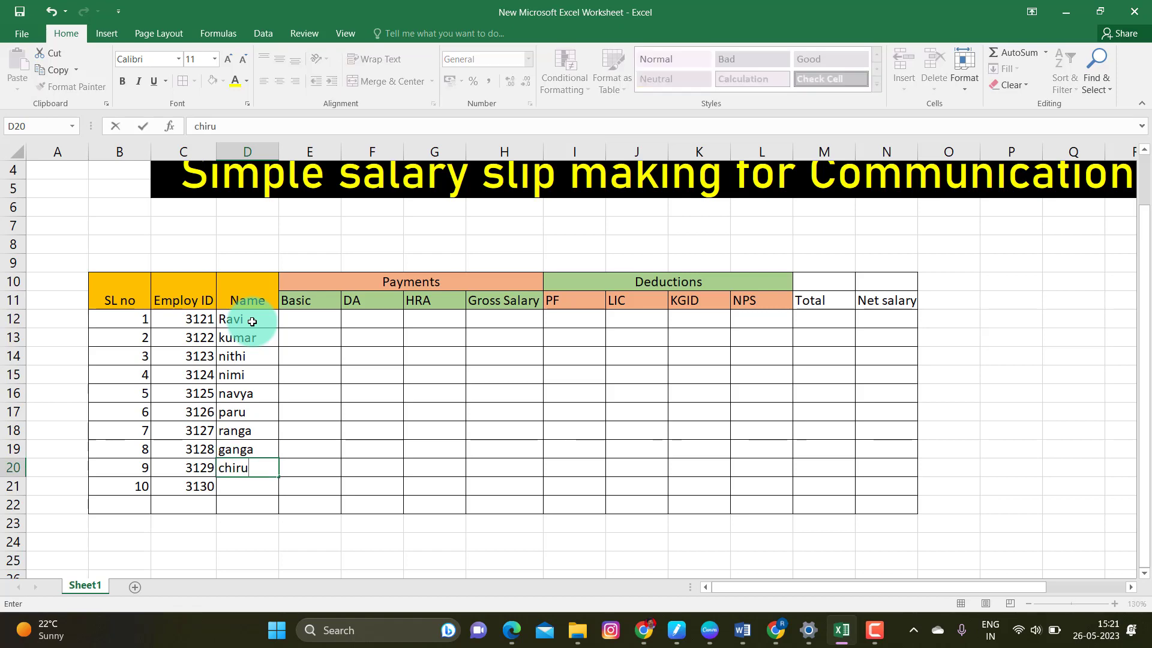
pyautogui.press('Return')
pyautogui.write('pawa')
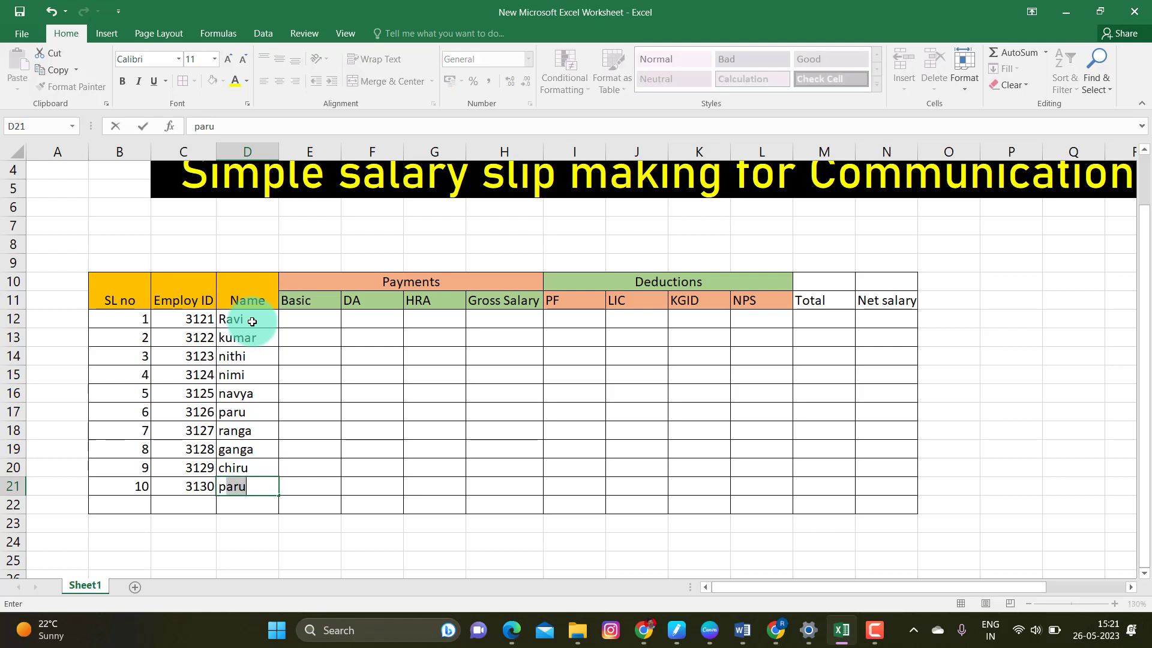
pyautogui.write('n')
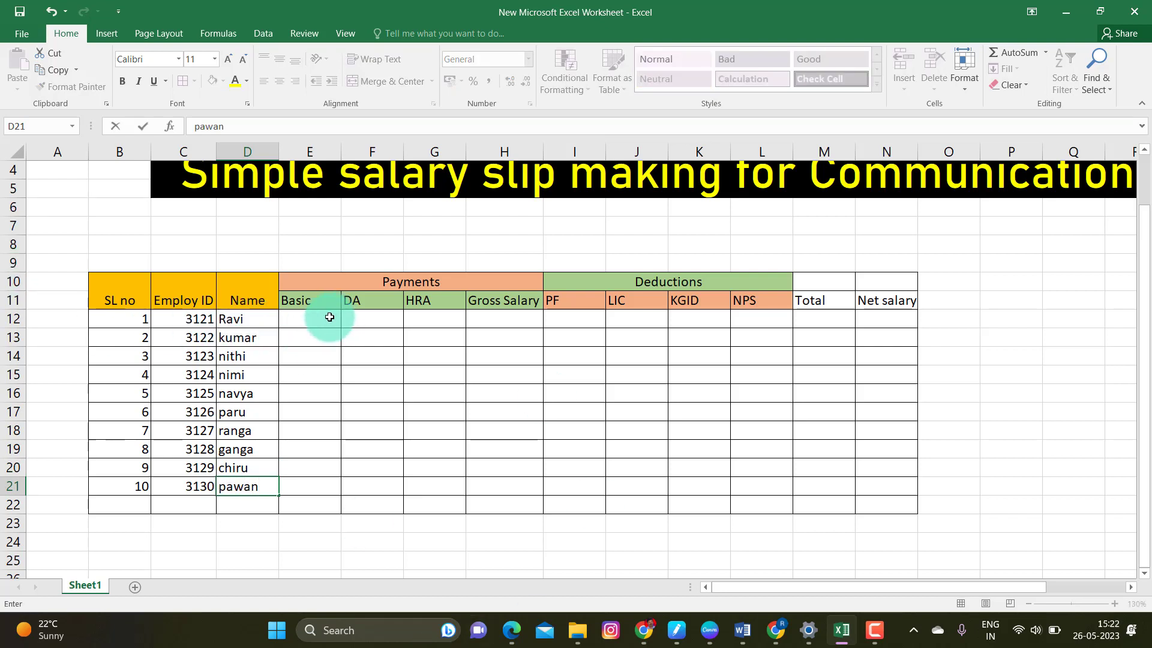
# Enter a basic salary of 50000 for the first employee in cell E12
pyautogui.click(301, 319)
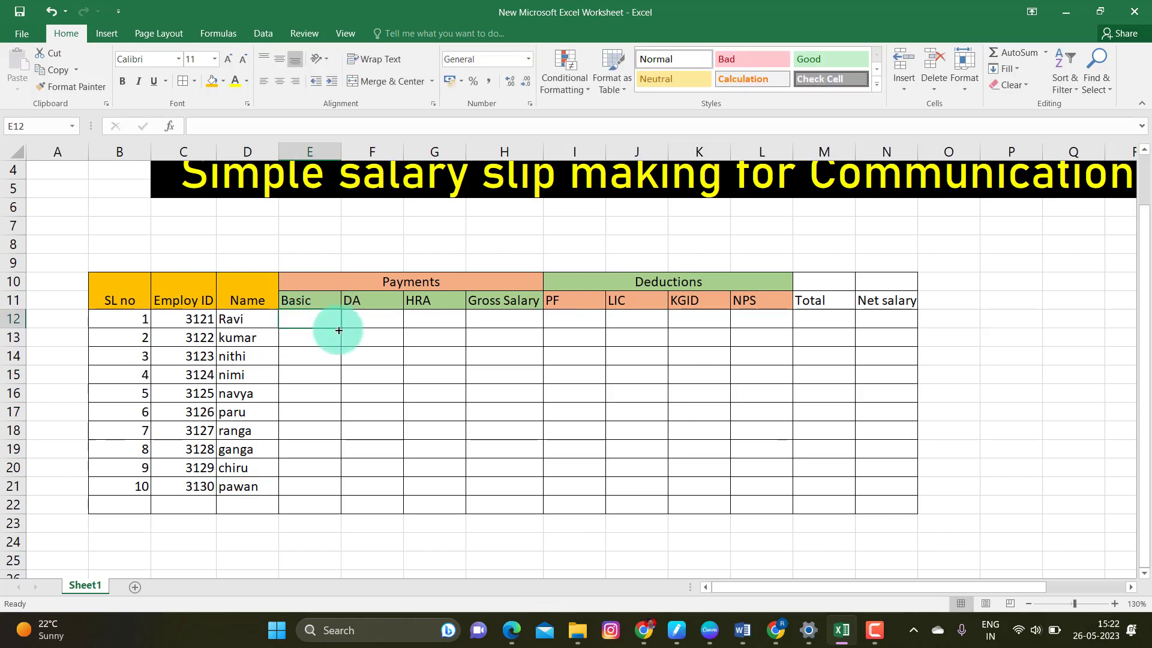
pyautogui.write('50000')
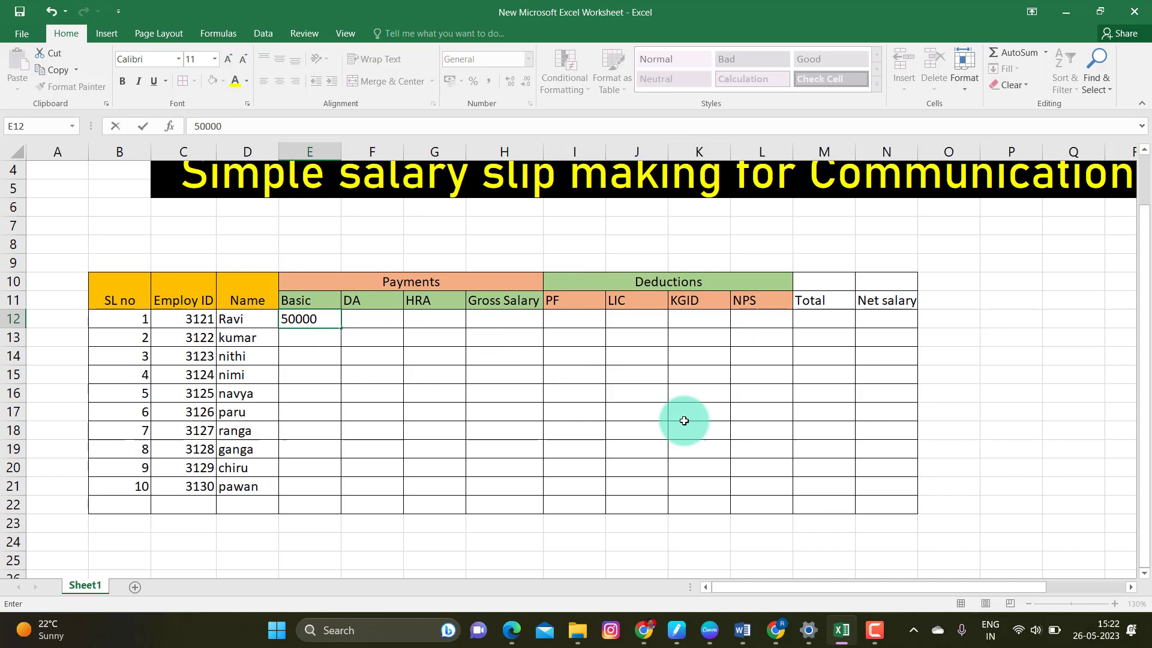
pyautogui.click(383, 318)
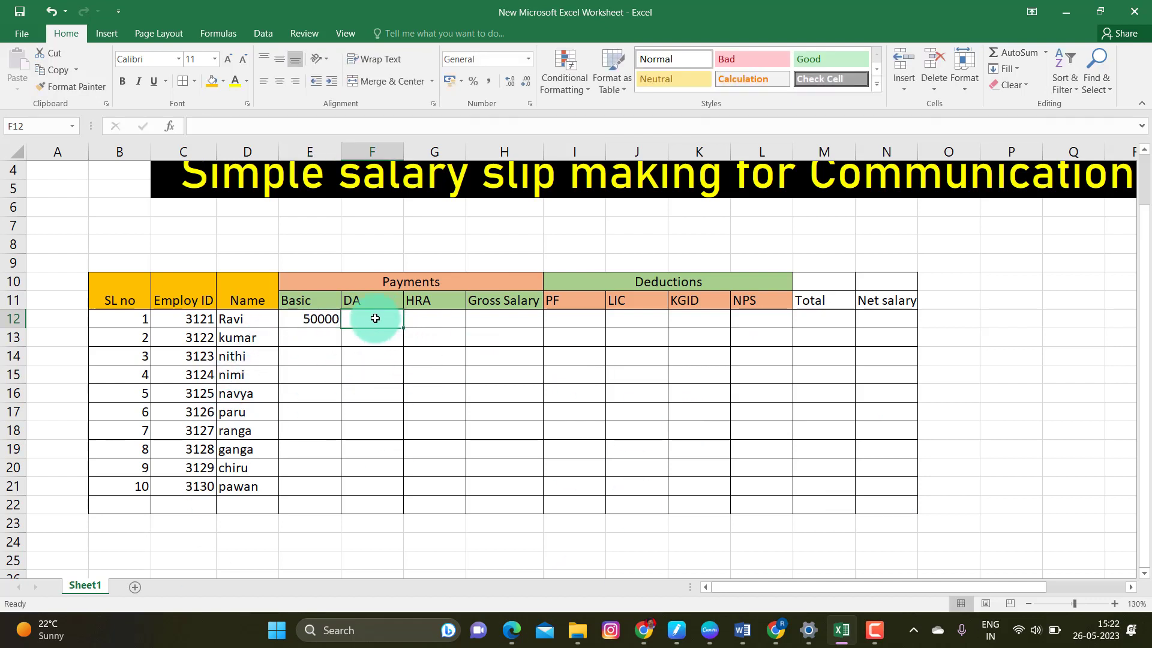
pyautogui.write('=')
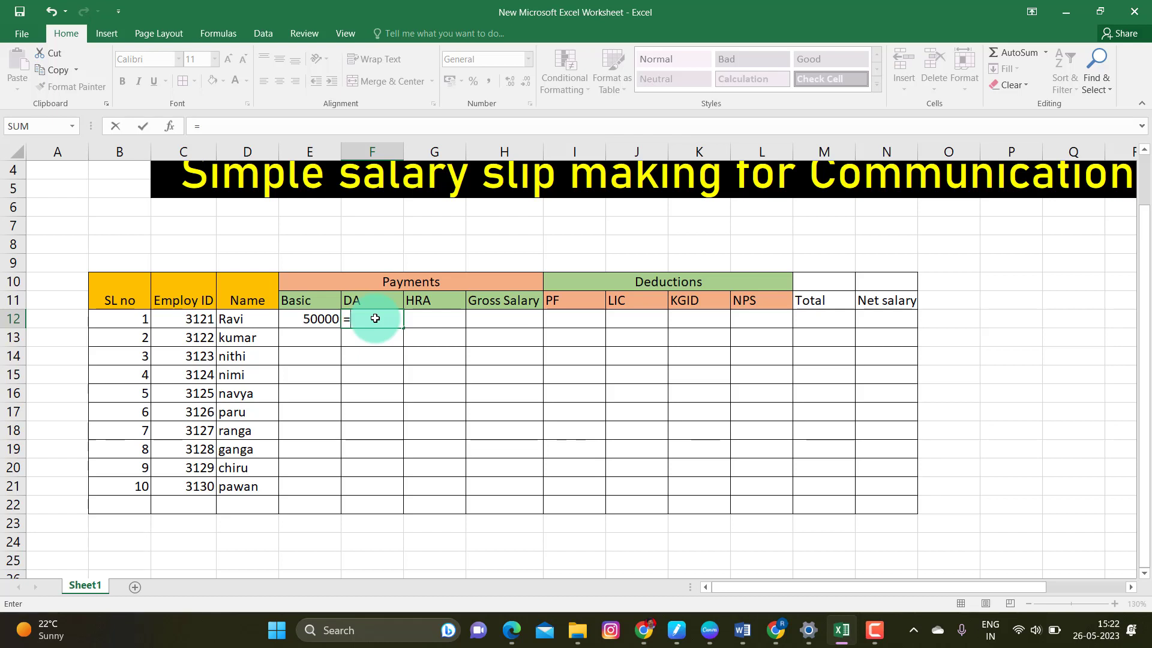
pyautogui.press('Escape')
pyautogui.write('=')
pyautogui.press('Escape')
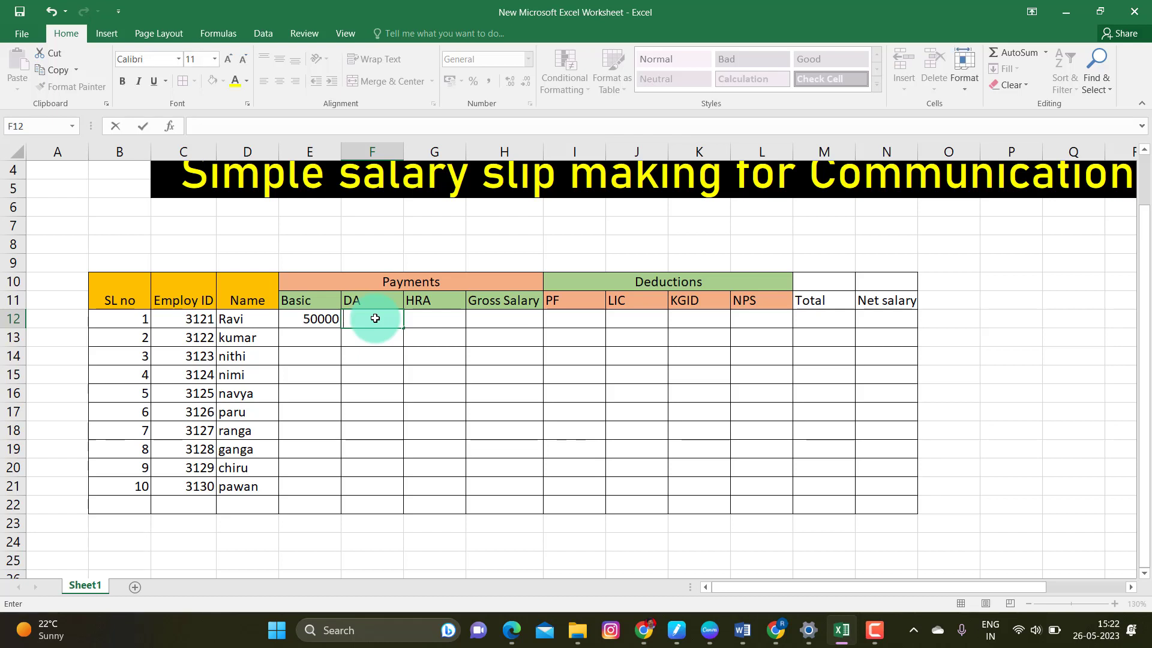
pyautogui.write('=')
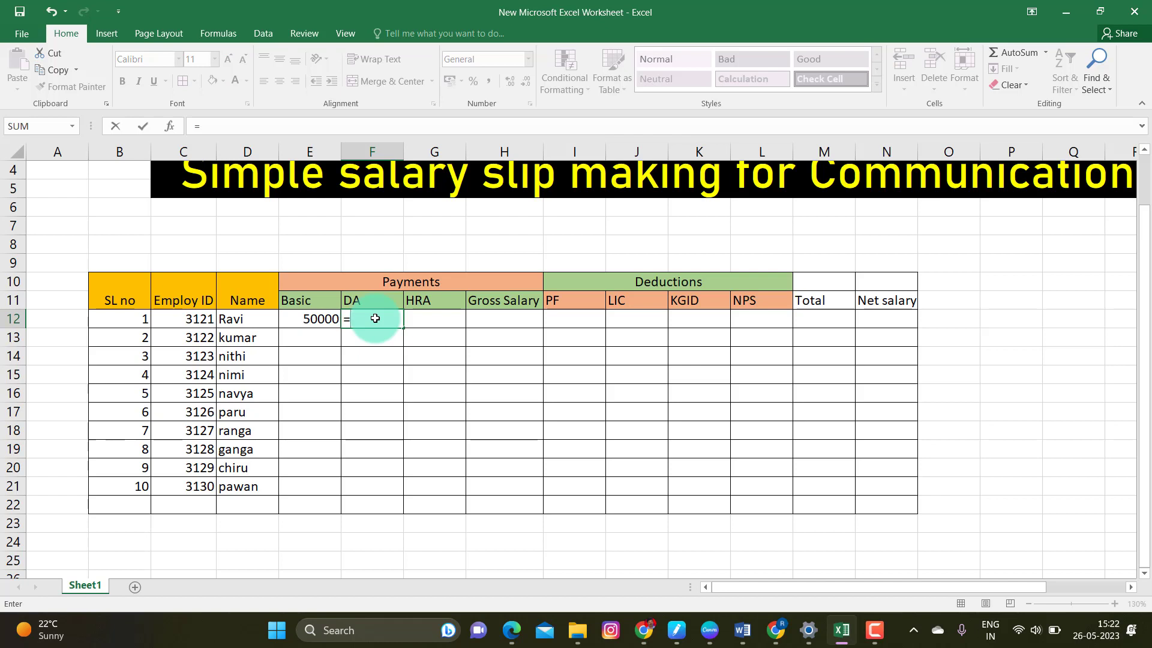
pyautogui.click(307, 320)
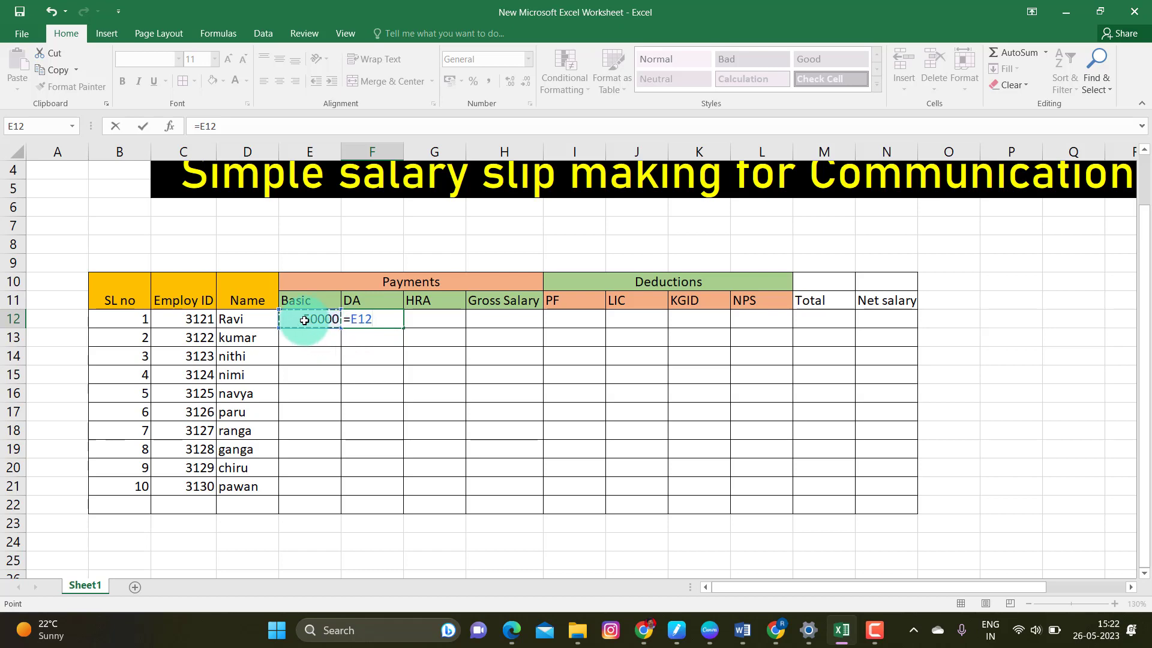
pyautogui.press('BackSpace')
pyautogui.press('BackSpace')
pyautogui.press('BackSpace')
pyautogui.press('BackSpace')
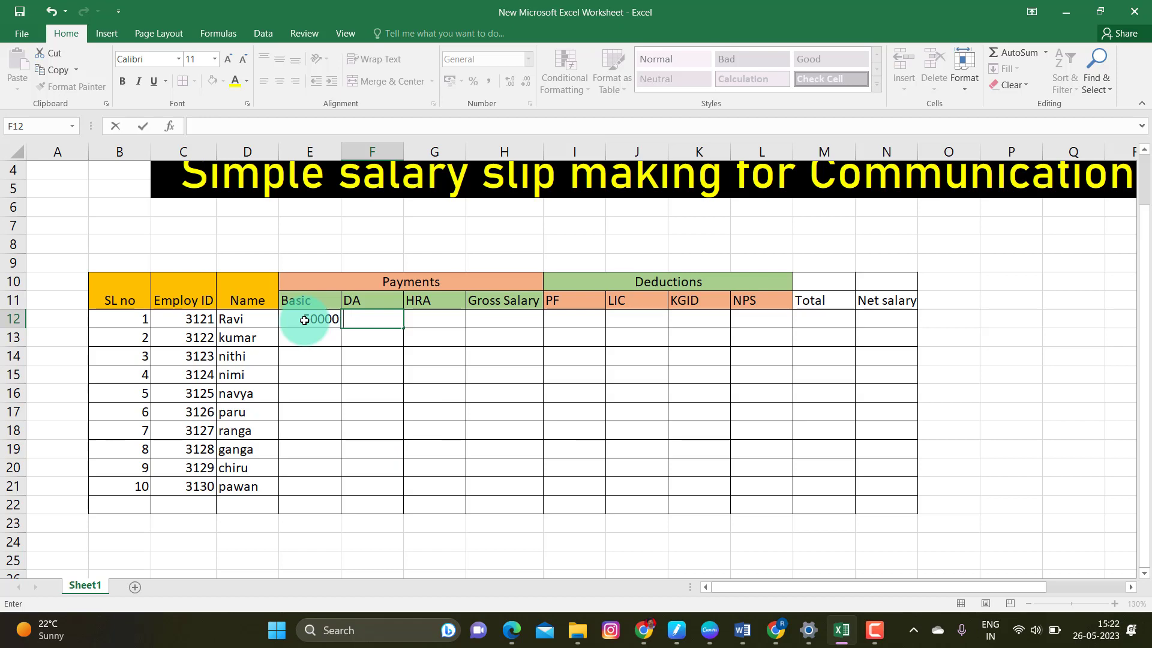
# Calculate the first employee's DA in F12 as 30% of the basic salary with the formula =E12*30%
pyautogui.write('=')
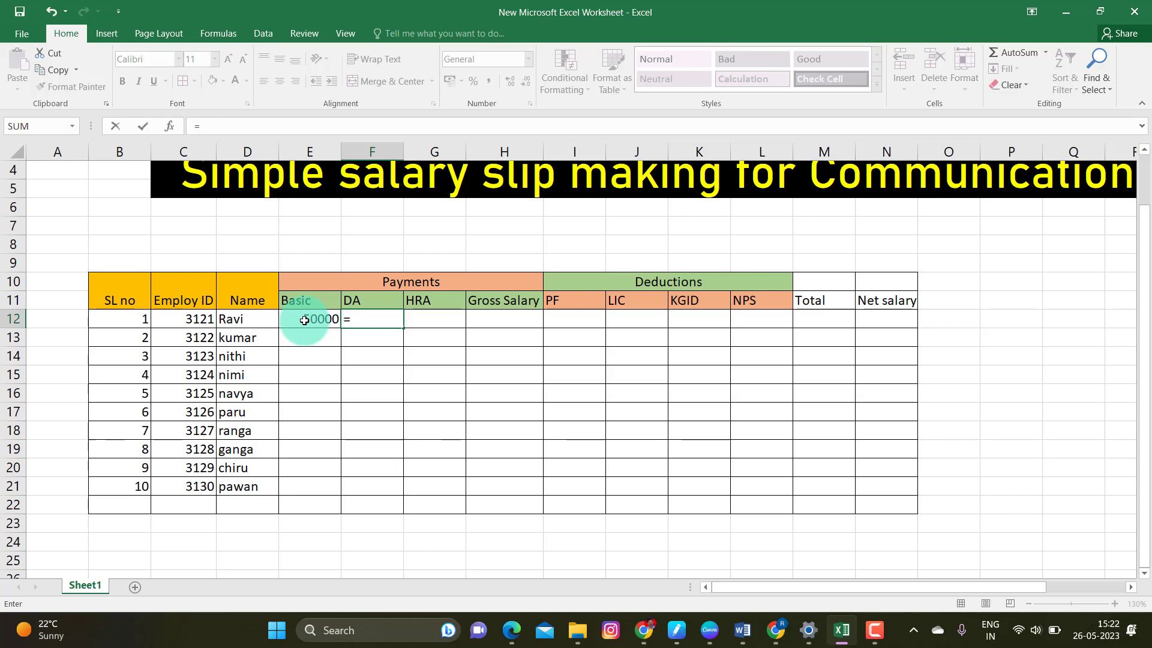
pyautogui.click(314, 321)
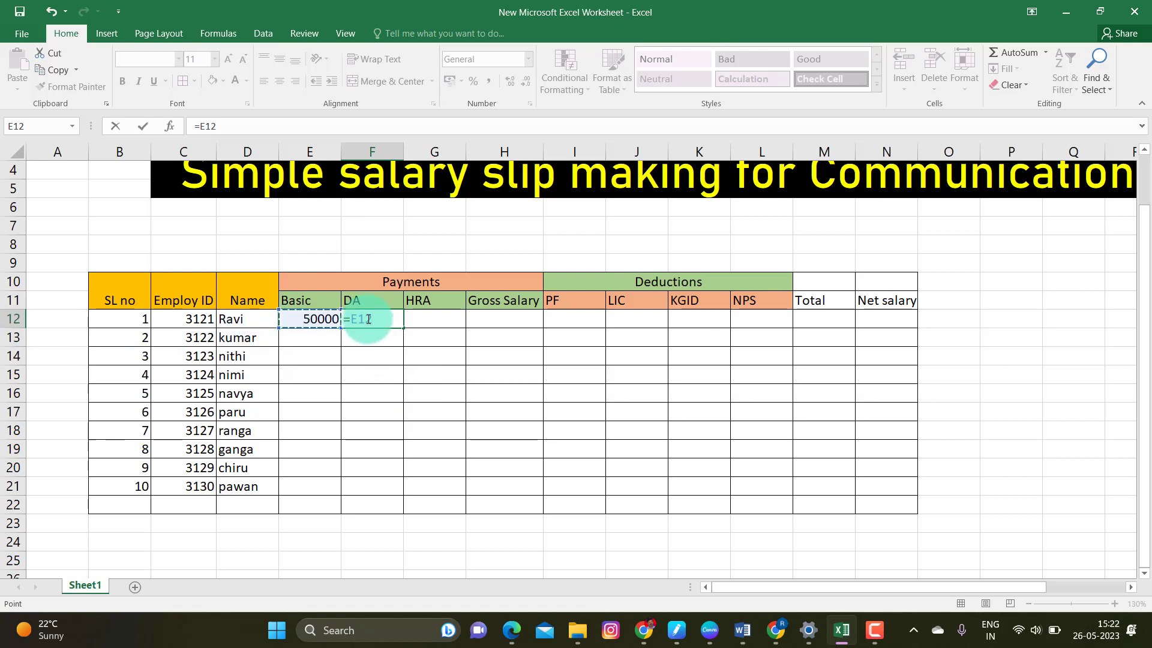
pyautogui.write('*')
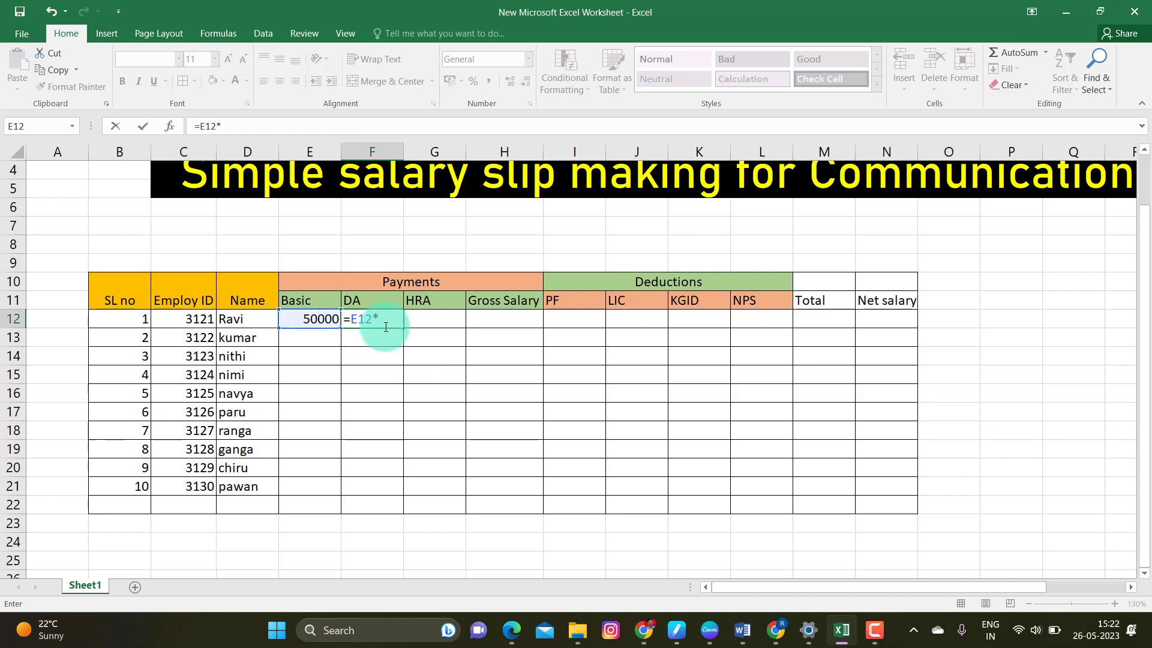
pyautogui.write('30%')
pyautogui.press('Return')
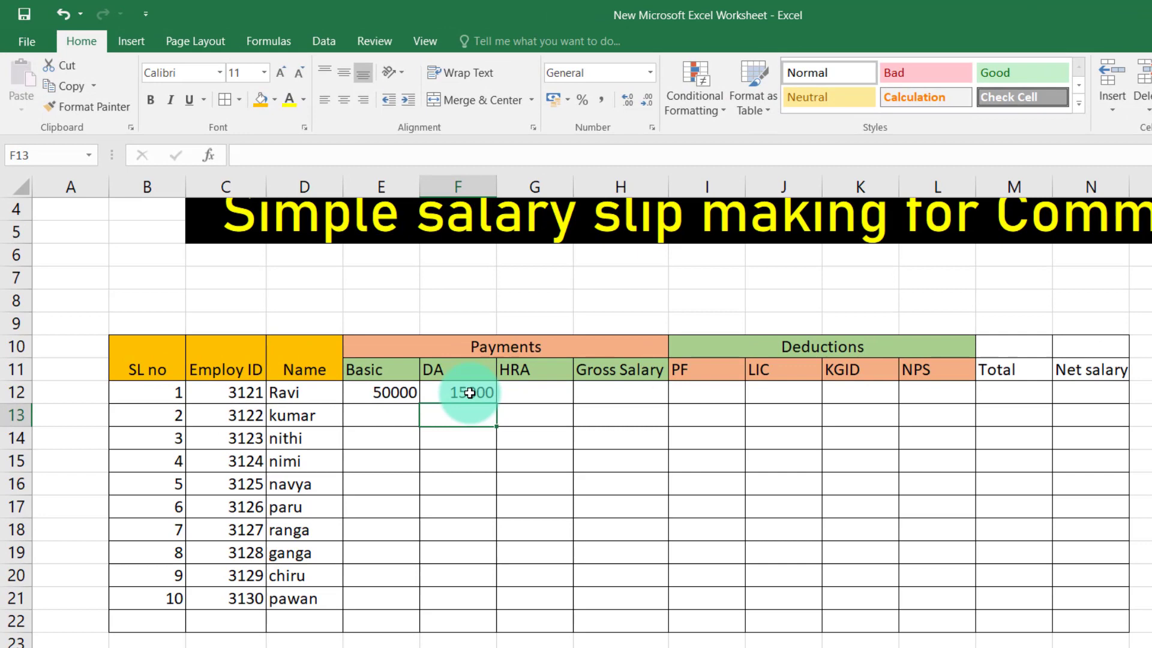
# Calculate the first employee's HRA in G12 as 8% of the basic salary with the formula =E12*8%
pyautogui.click(540, 392)
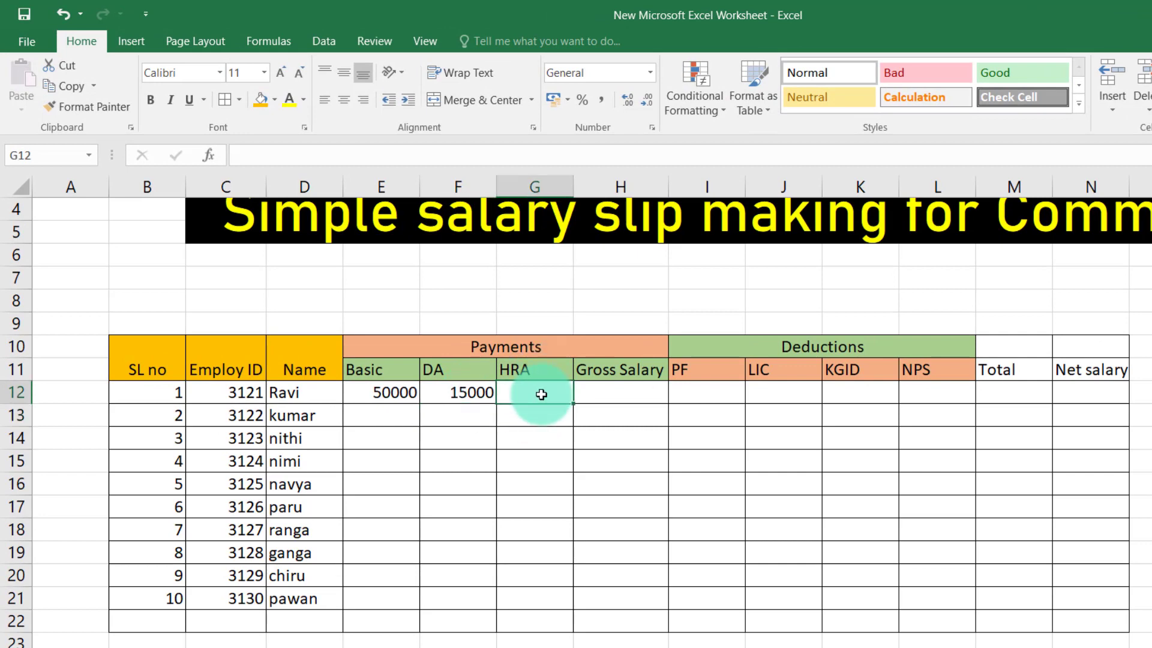
pyautogui.write('=')
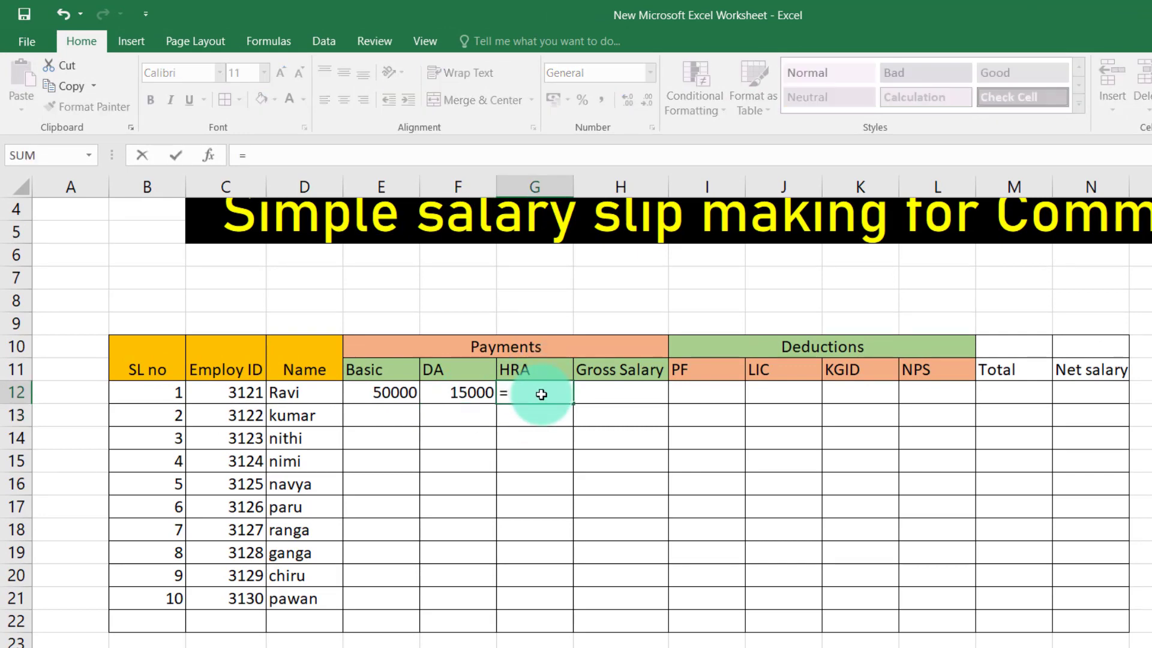
pyautogui.click(387, 393)
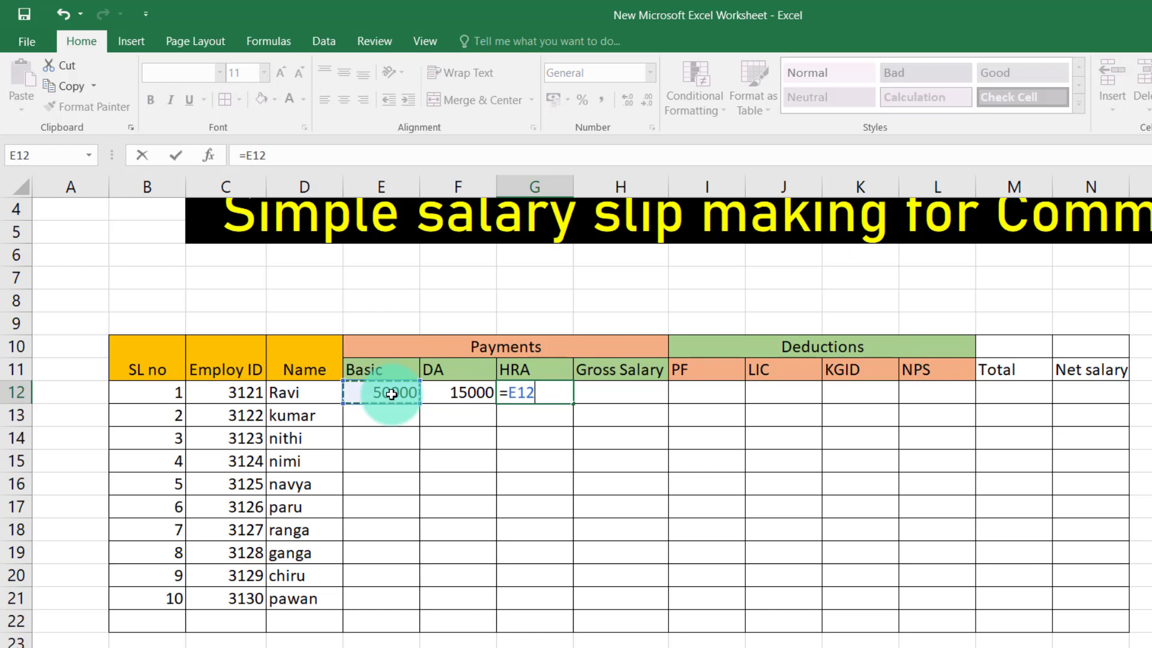
pyautogui.write('*8%')
pyautogui.press('Return')
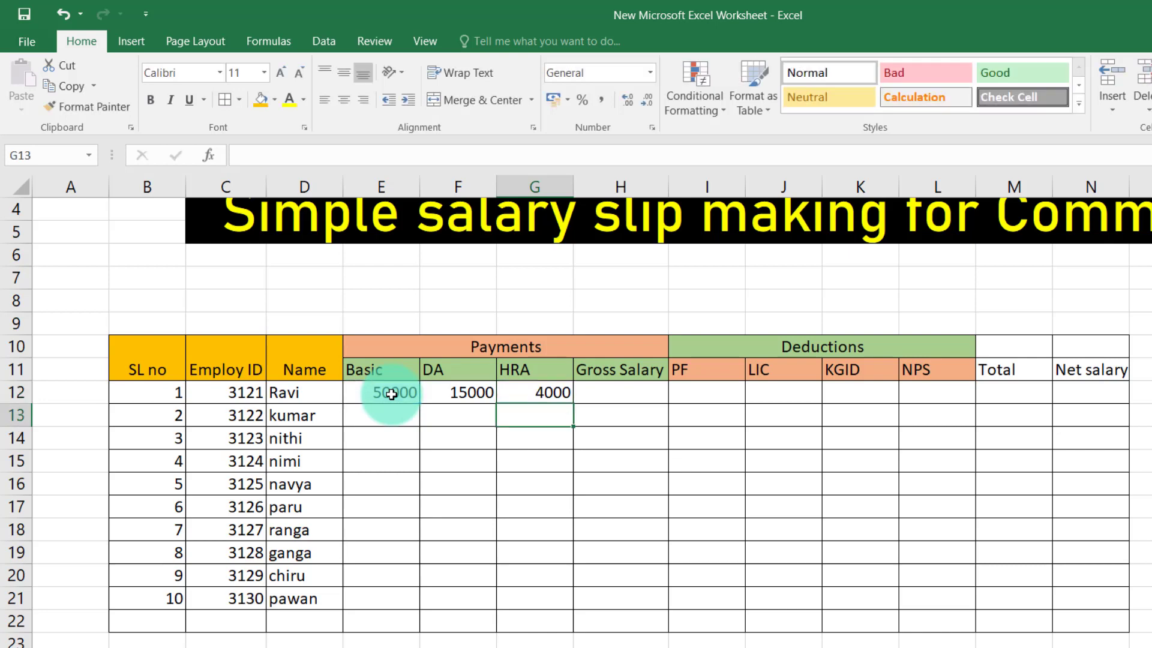
# Calculate the first employee's gross salary in H12 with a SUM formula adding E12, F12 and G12
pyautogui.click(631, 395)
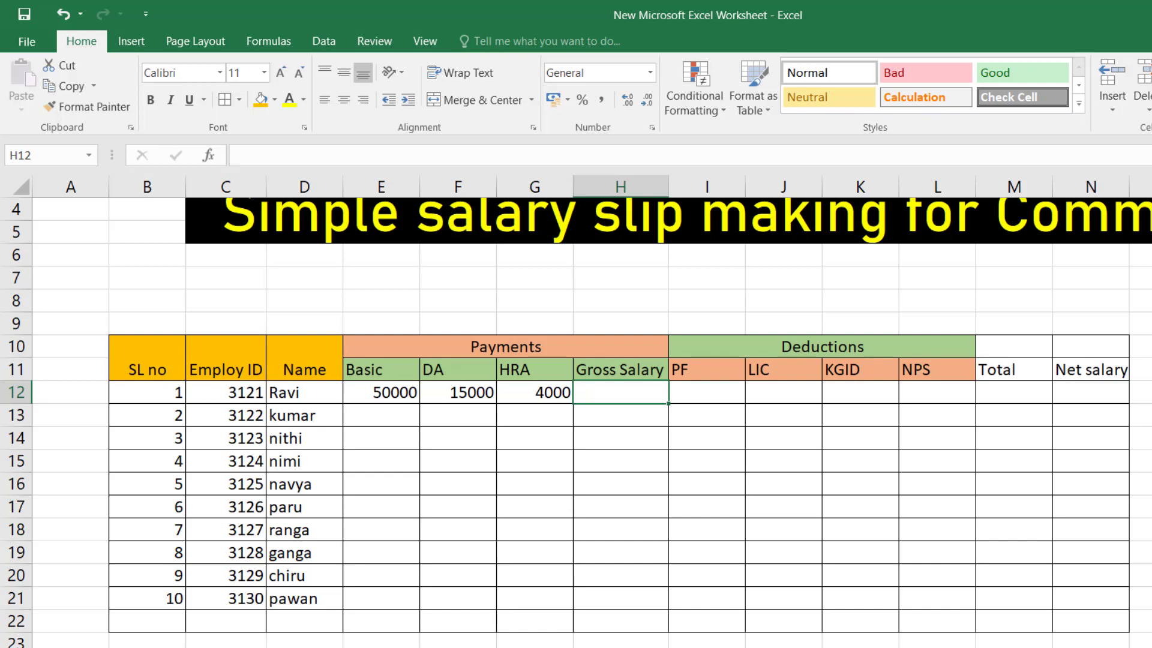
pyautogui.click(624, 393)
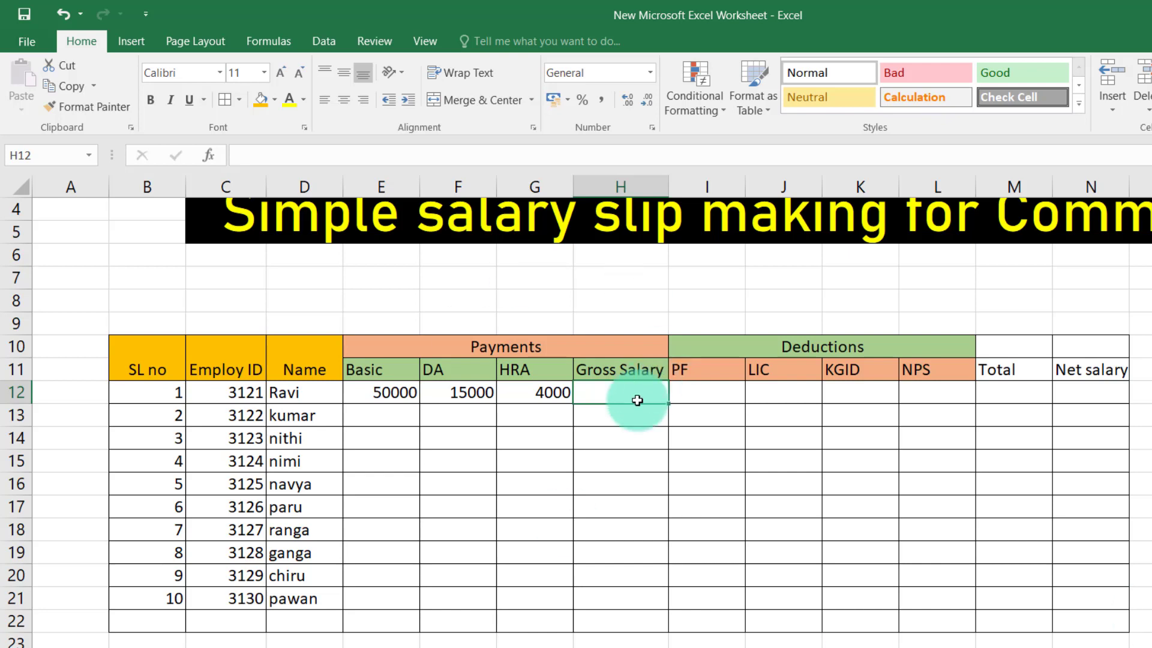
pyautogui.write('=')
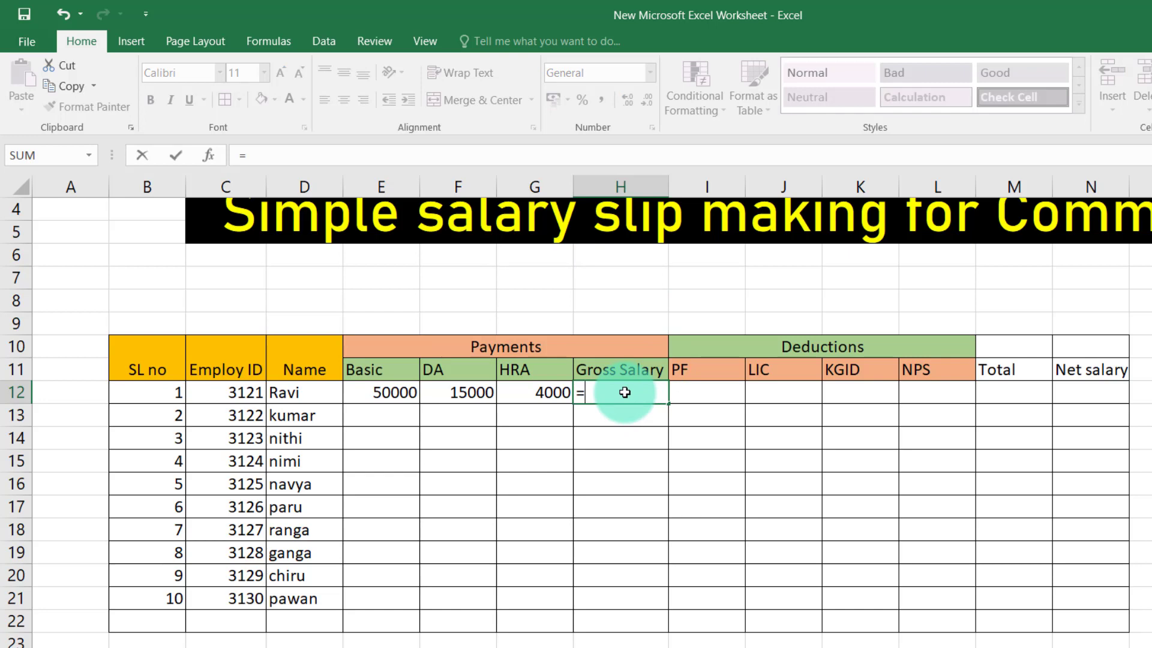
pyautogui.write('su')
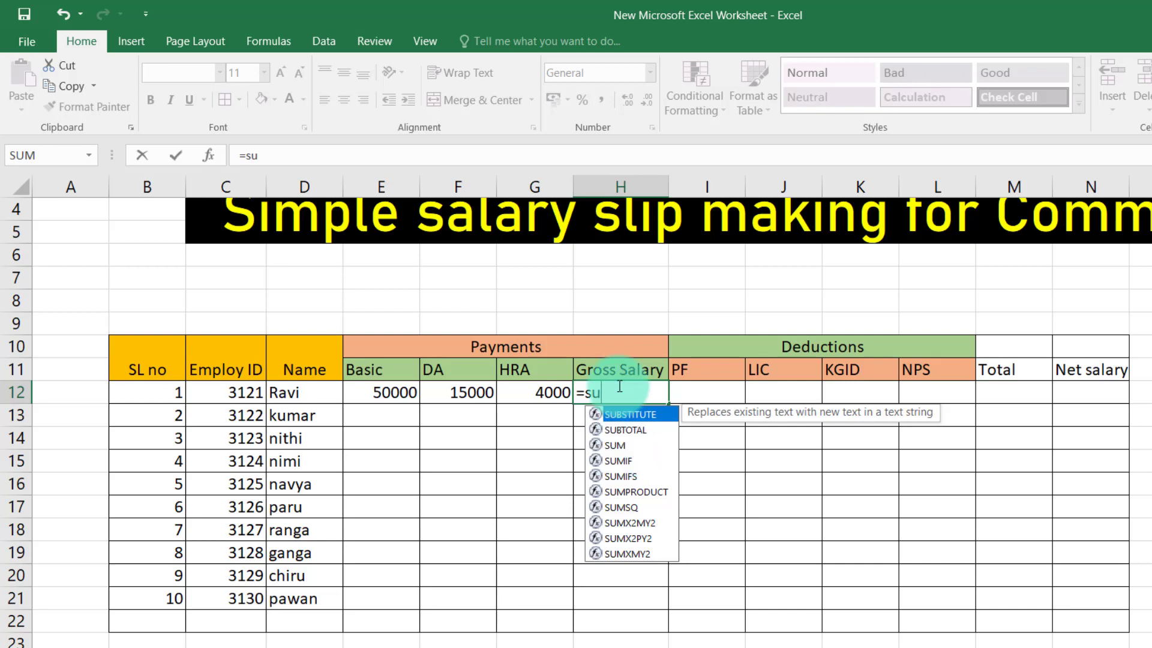
pyautogui.click(614, 446)
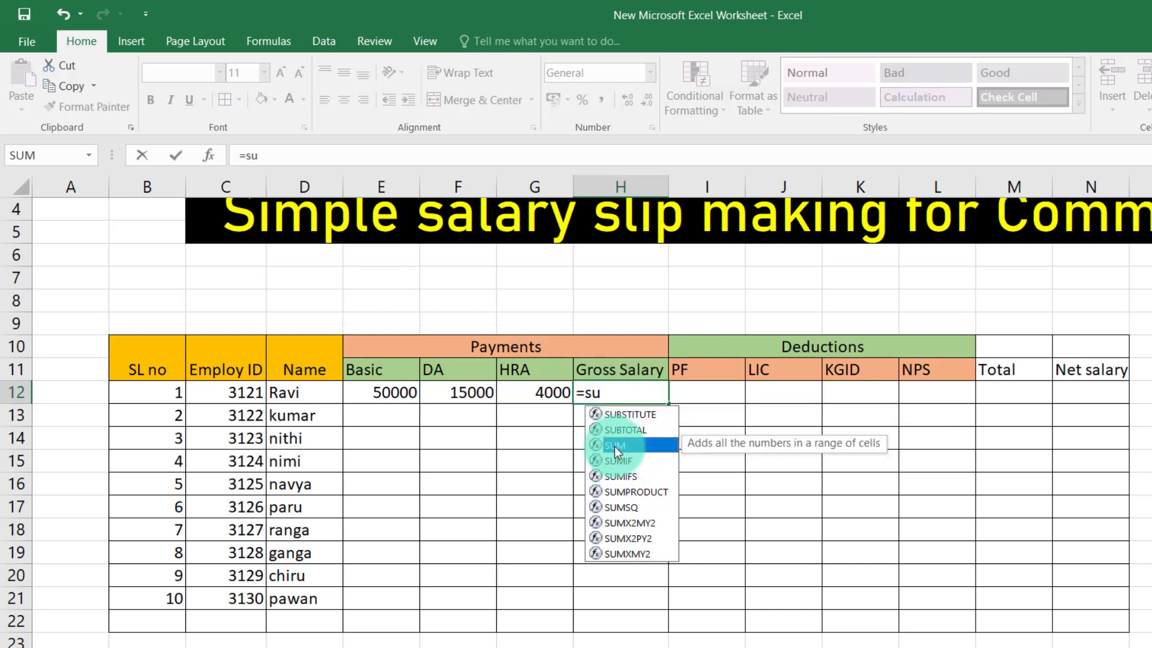
pyautogui.doubleClick(615, 447)
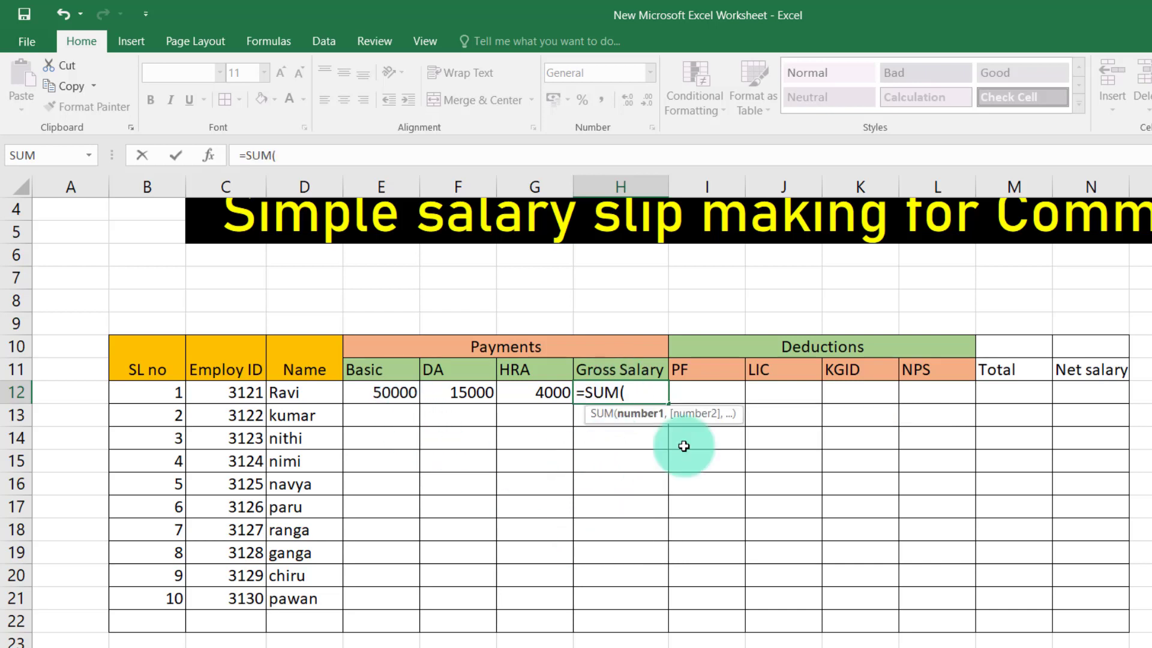
pyautogui.click(383, 394)
pyautogui.write(',')
pyautogui.click(446, 394)
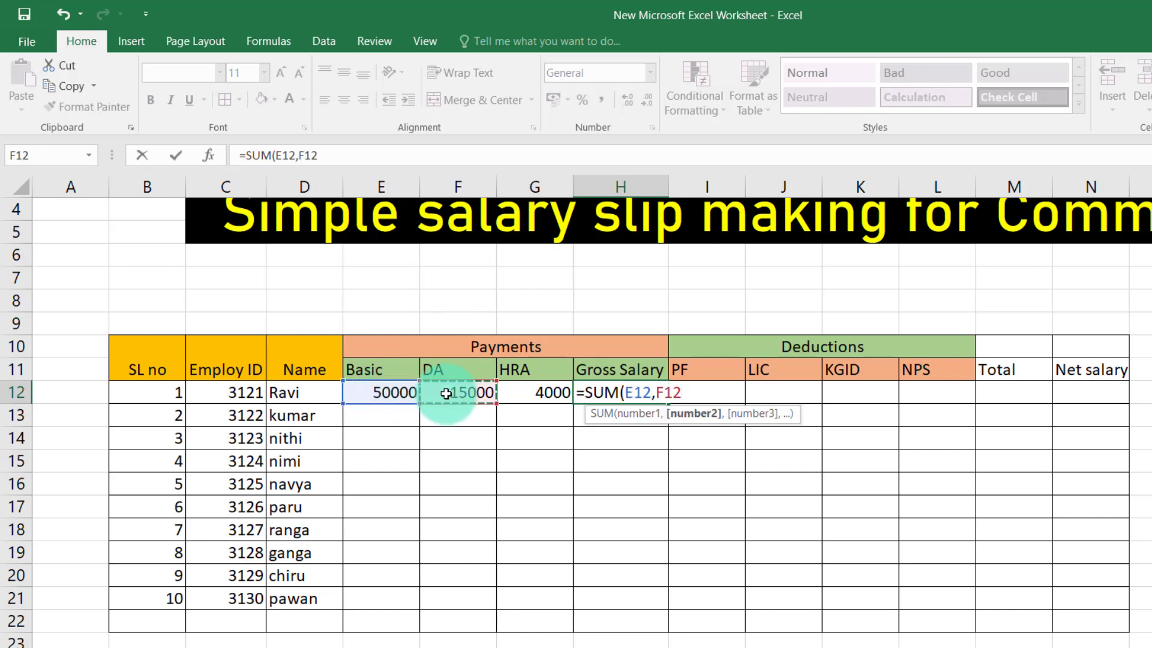
pyautogui.write(',')
pyautogui.click(536, 396)
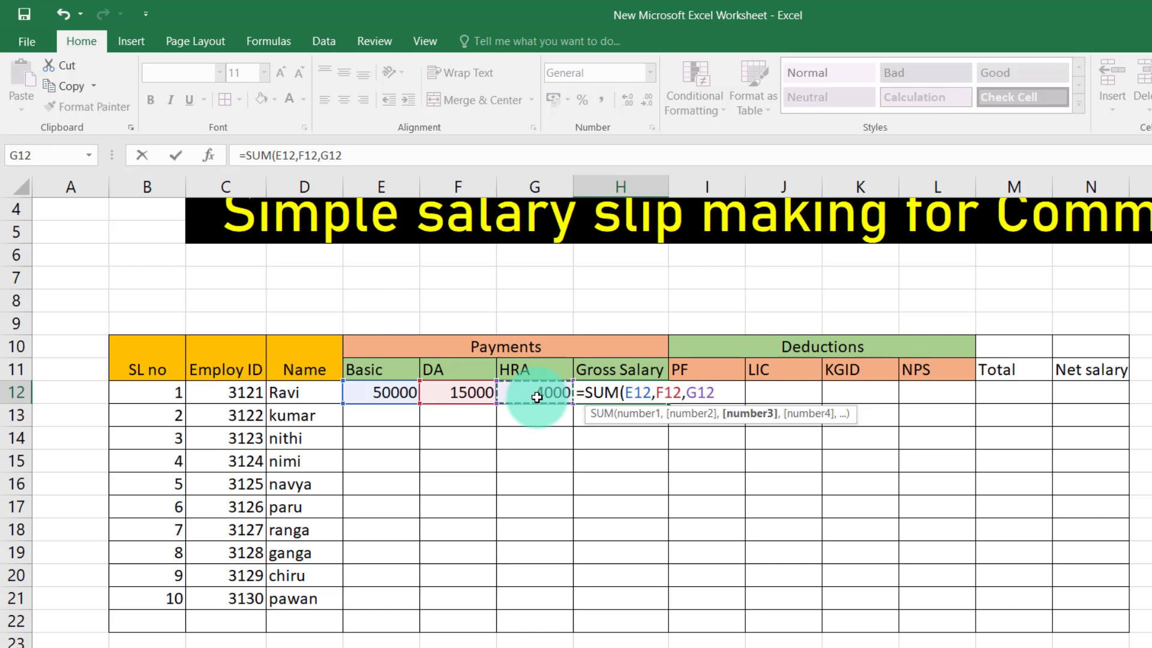
pyautogui.press('Return')
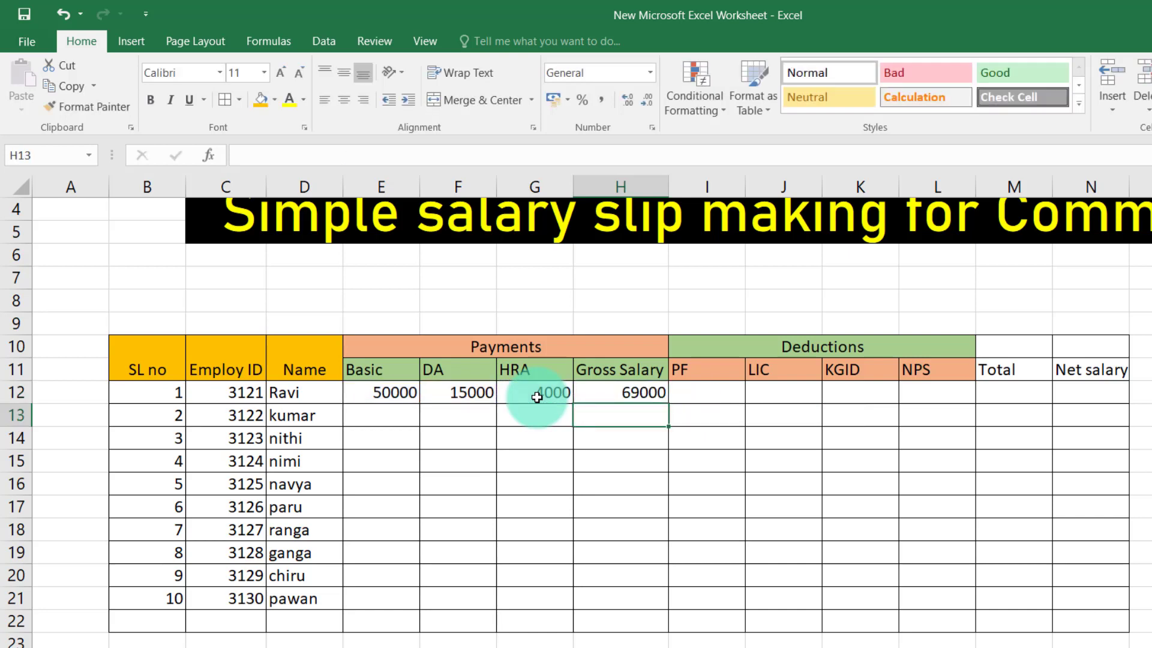
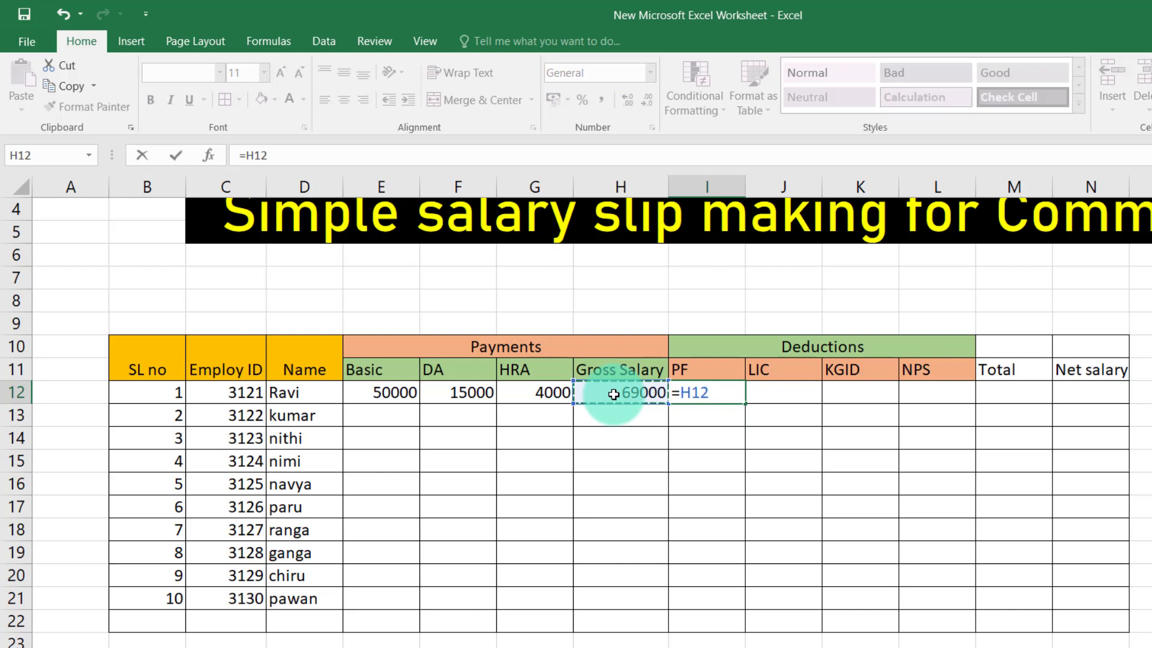
pyautogui.write('*')
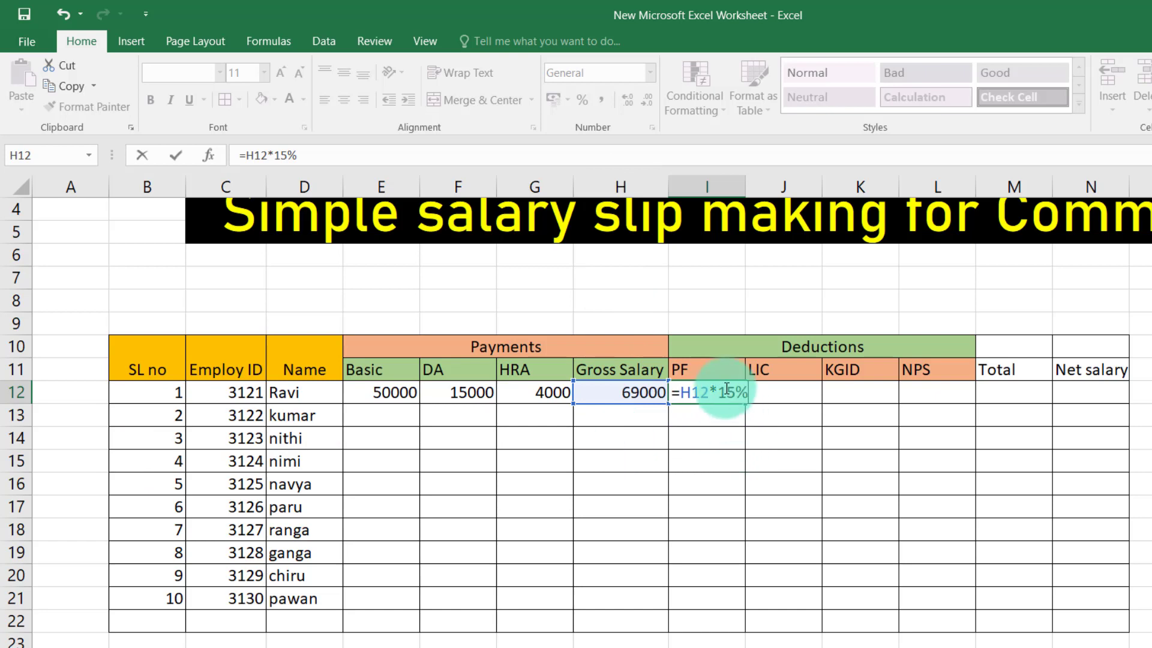
pyautogui.press('BackSpace')
pyautogui.press('BackSpace')
pyautogui.press('BackSpace')
pyautogui.press('BackSpace')
pyautogui.press('BackSpace')
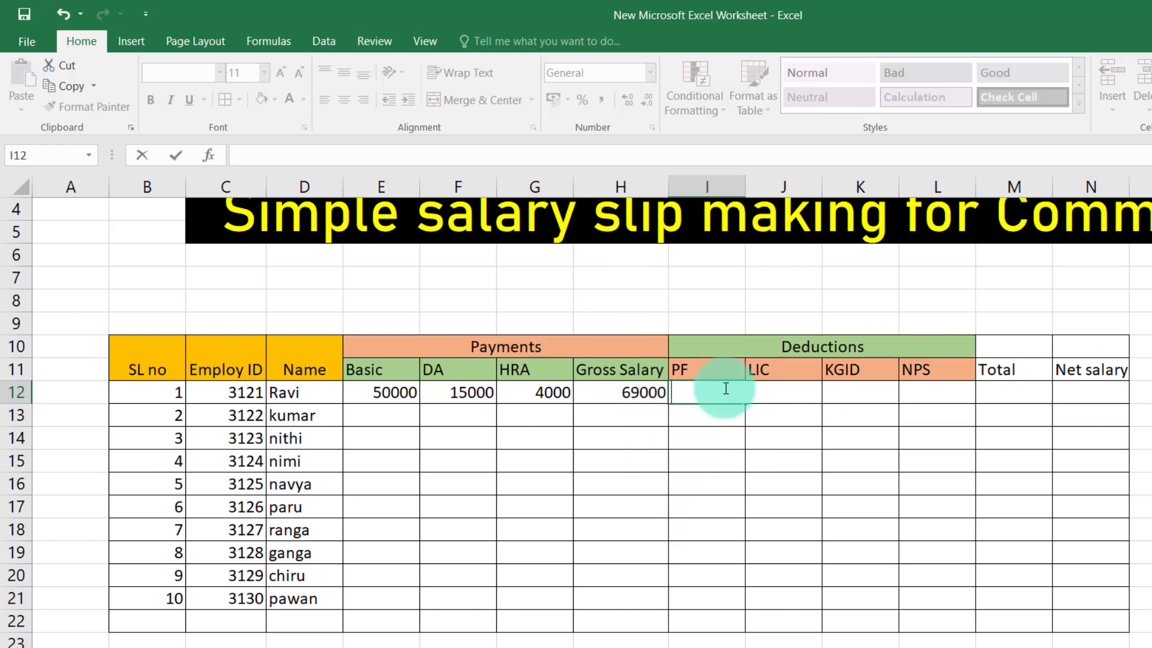
# Calculate the first employee's PF in I12 as 15% of the gross salary with the formula =H12*15%
pyautogui.click(612, 391)
pyautogui.write('*')
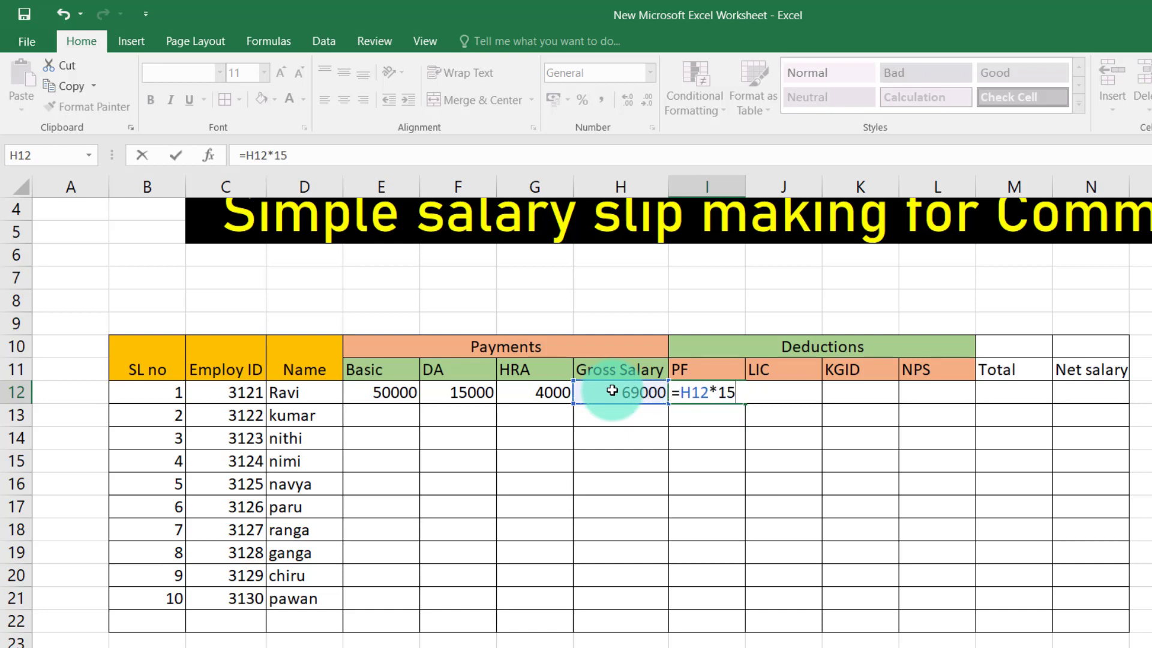
pyautogui.press('Return')
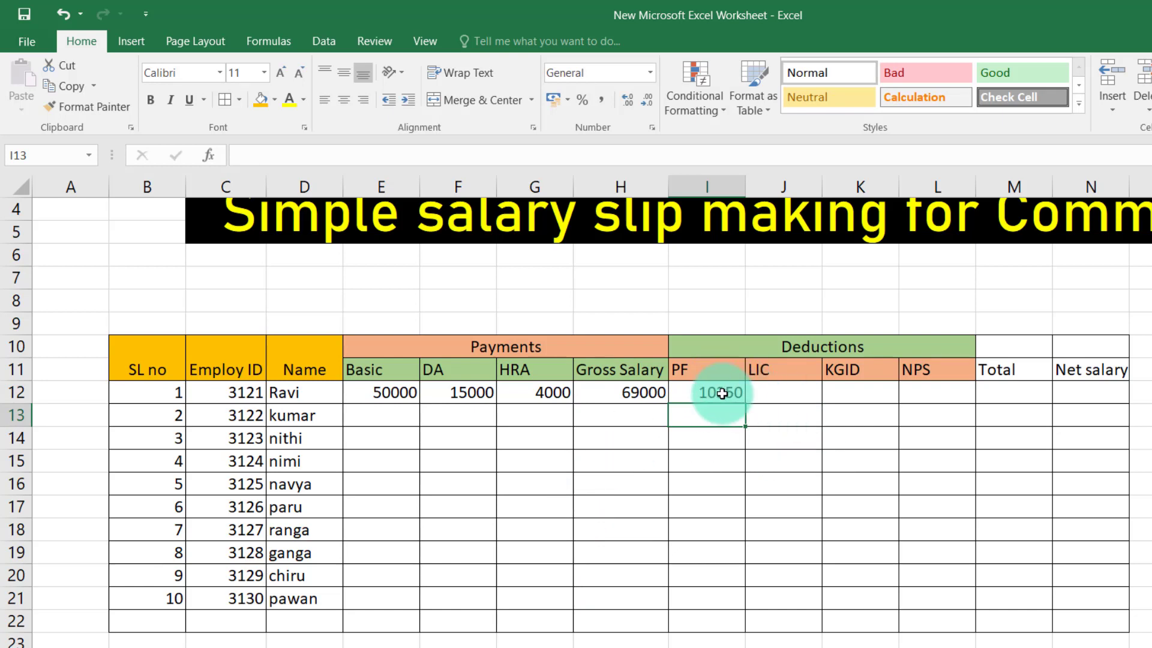
# Enter 3000 as the first employee's LIC in J12 and calculate the KGID in K12 with the formula =H12*5%
pyautogui.click(768, 394)
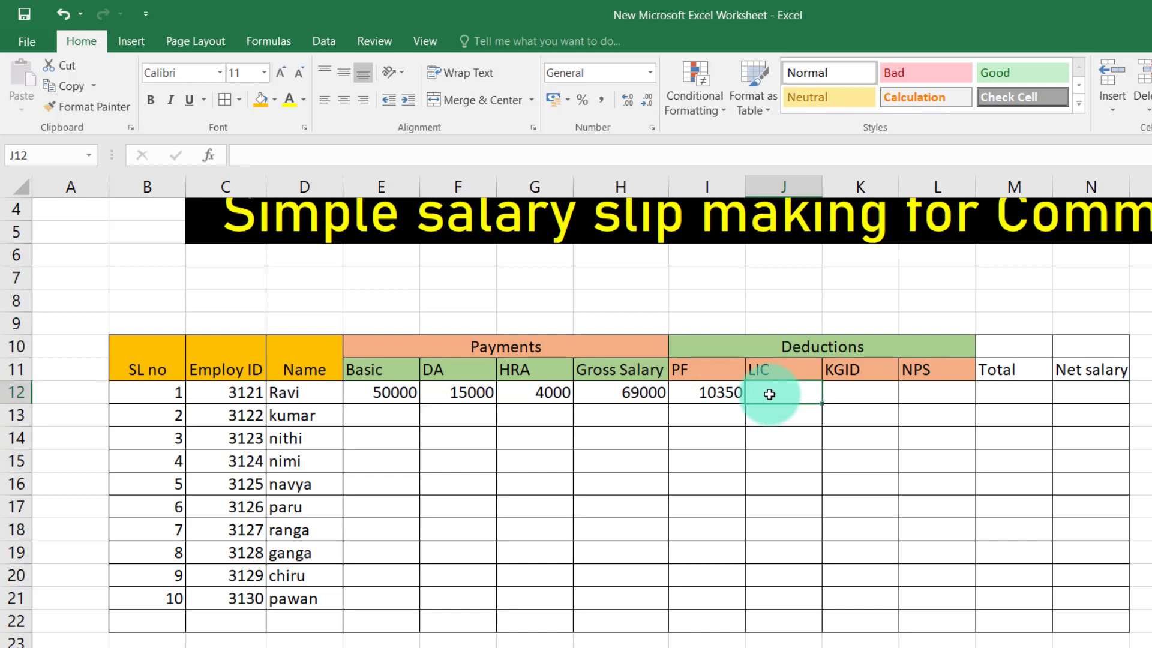
pyautogui.write('3000')
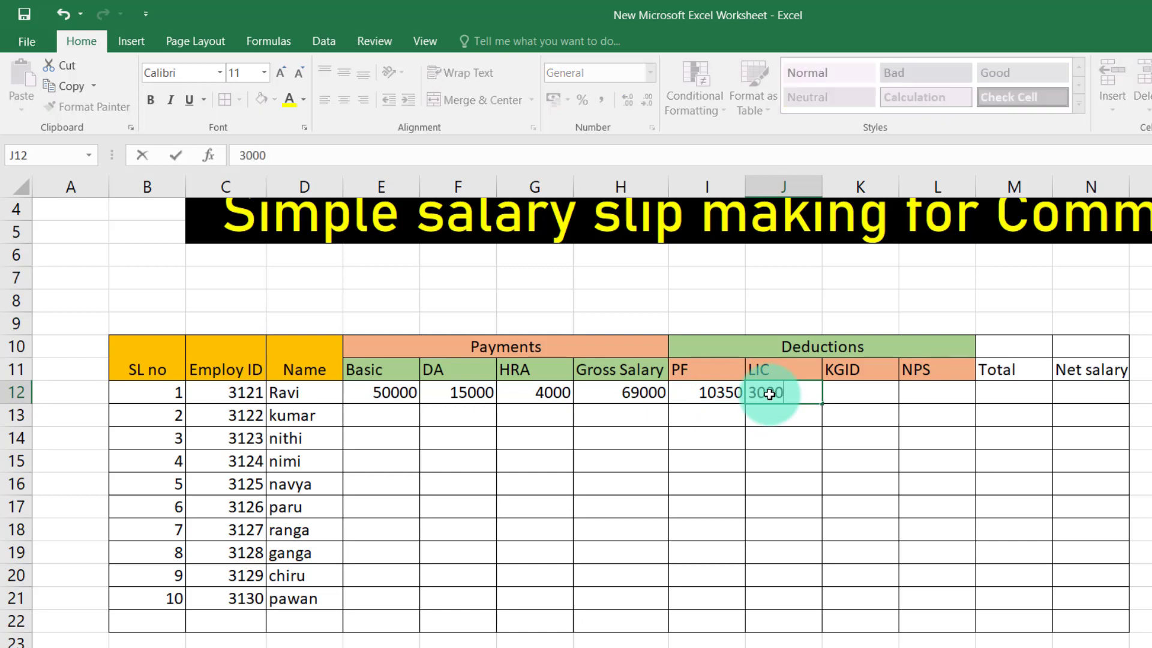
pyautogui.click(859, 397)
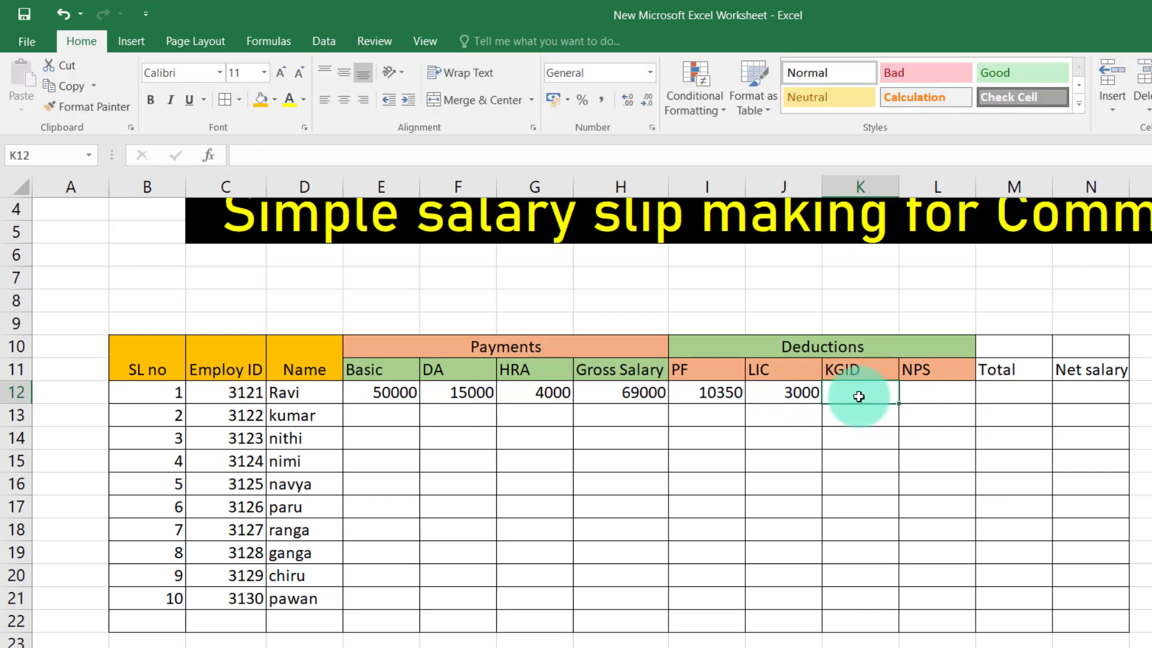
pyautogui.write('=')
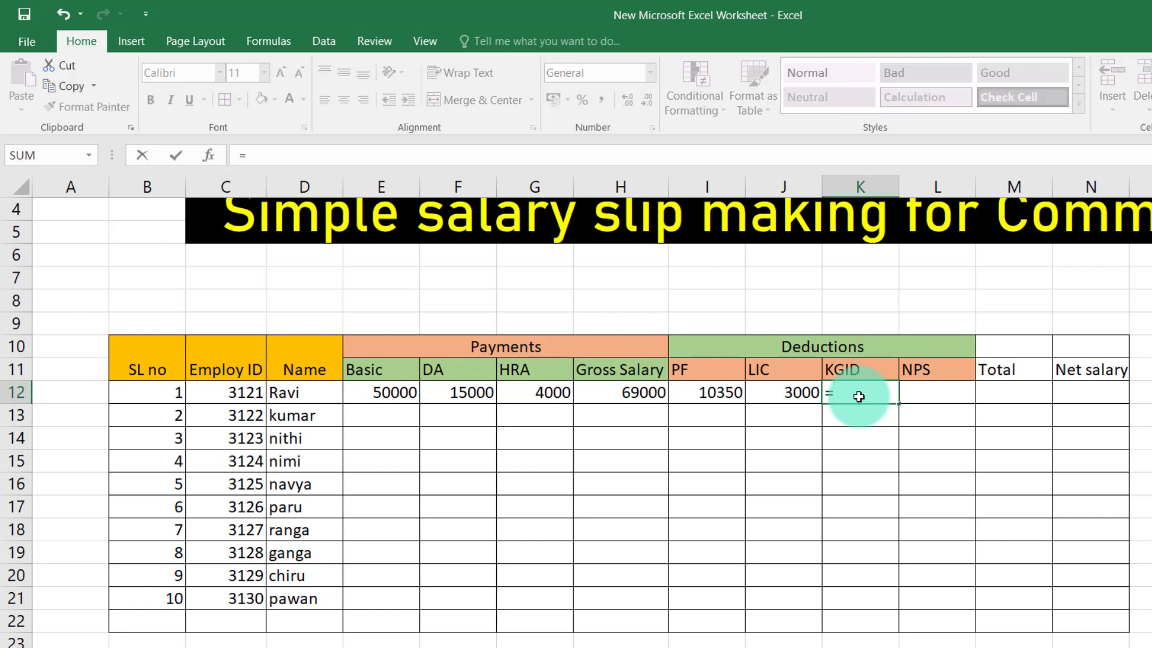
pyautogui.click(618, 394)
pyautogui.write('*')
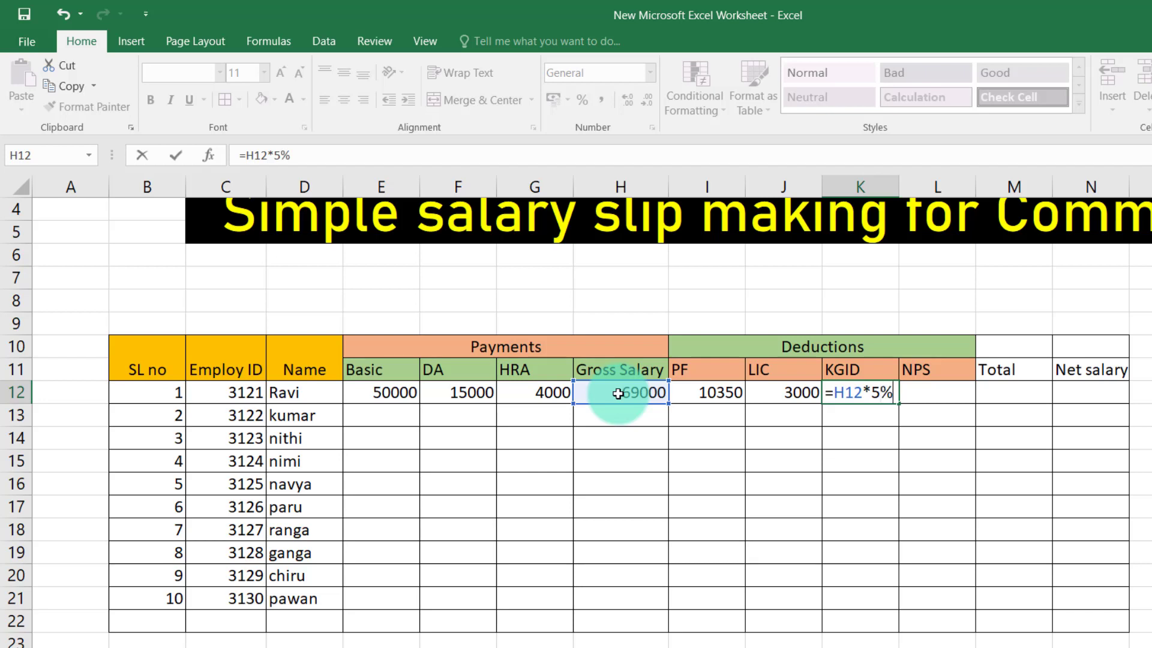
pyautogui.write('5%')
pyautogui.press('Return')
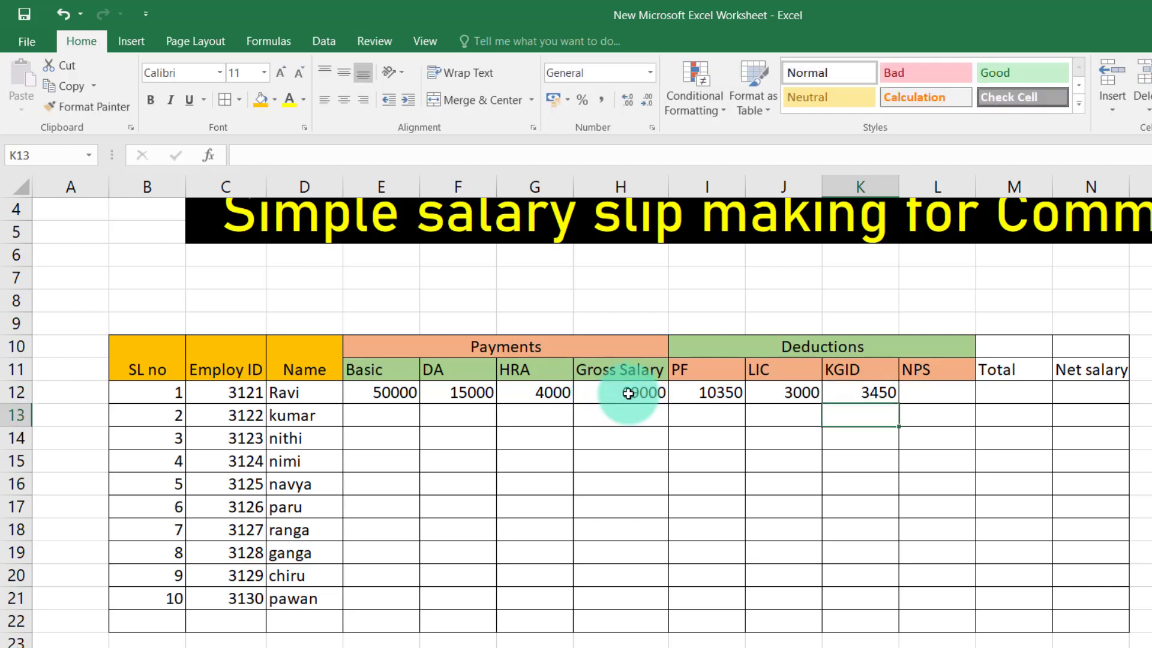
# Calculate the first employee's NPS in L12 as 10% of the gross salary with the formula =H12*10%
pyautogui.click(932, 392)
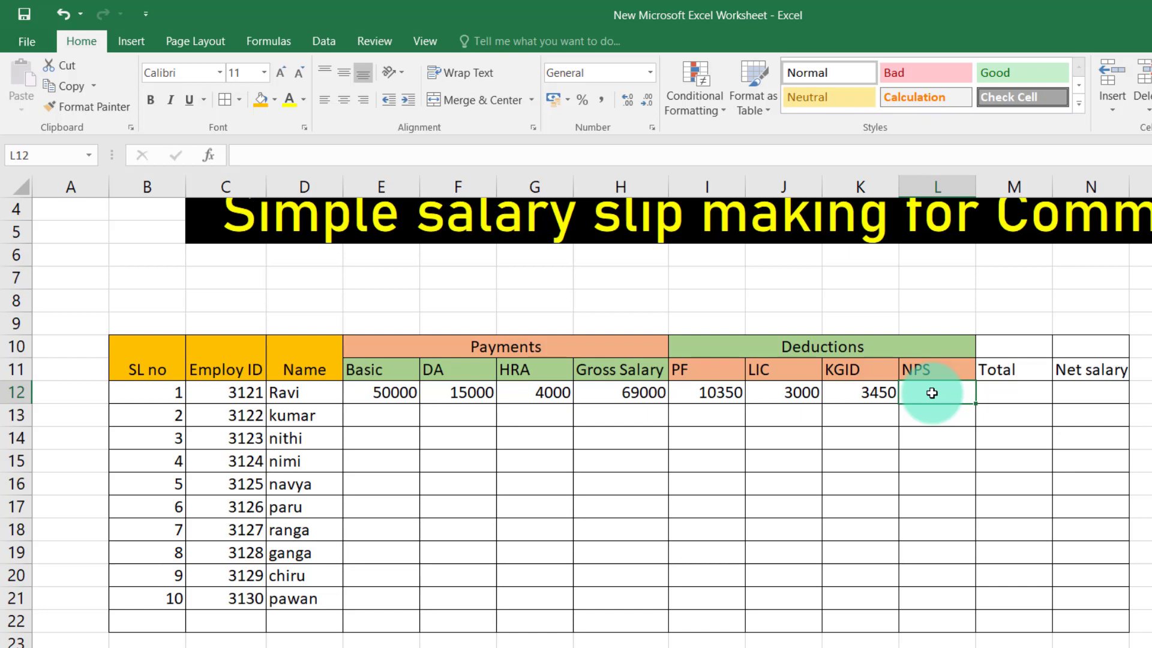
pyautogui.write('=')
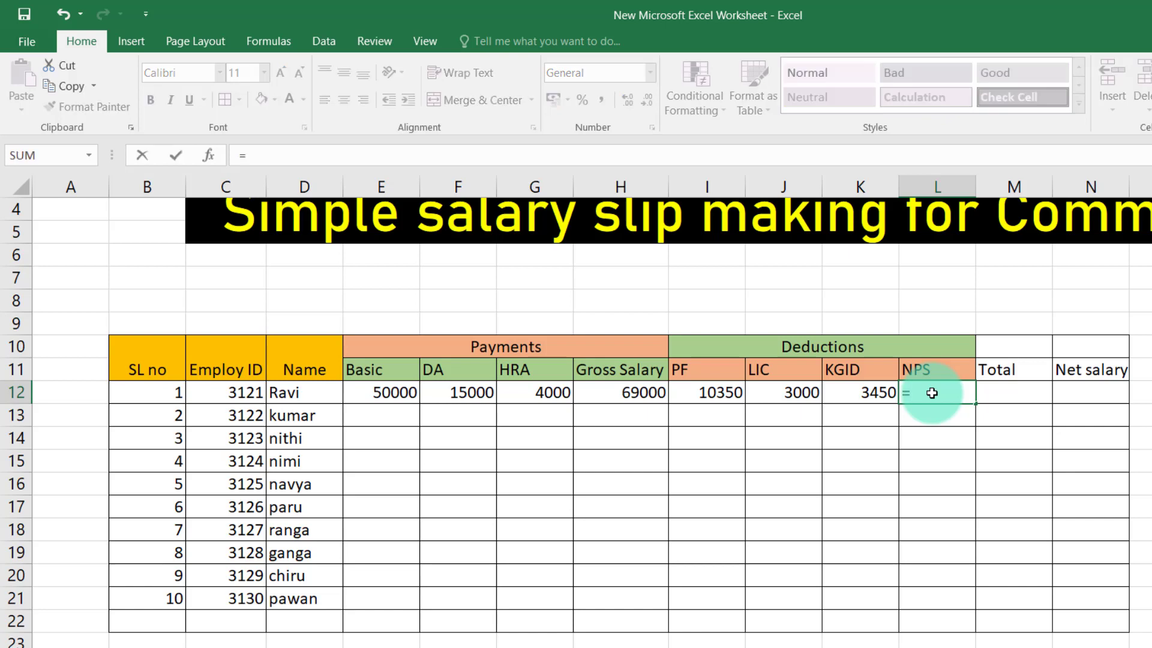
pyautogui.click(650, 391)
pyautogui.write('*')
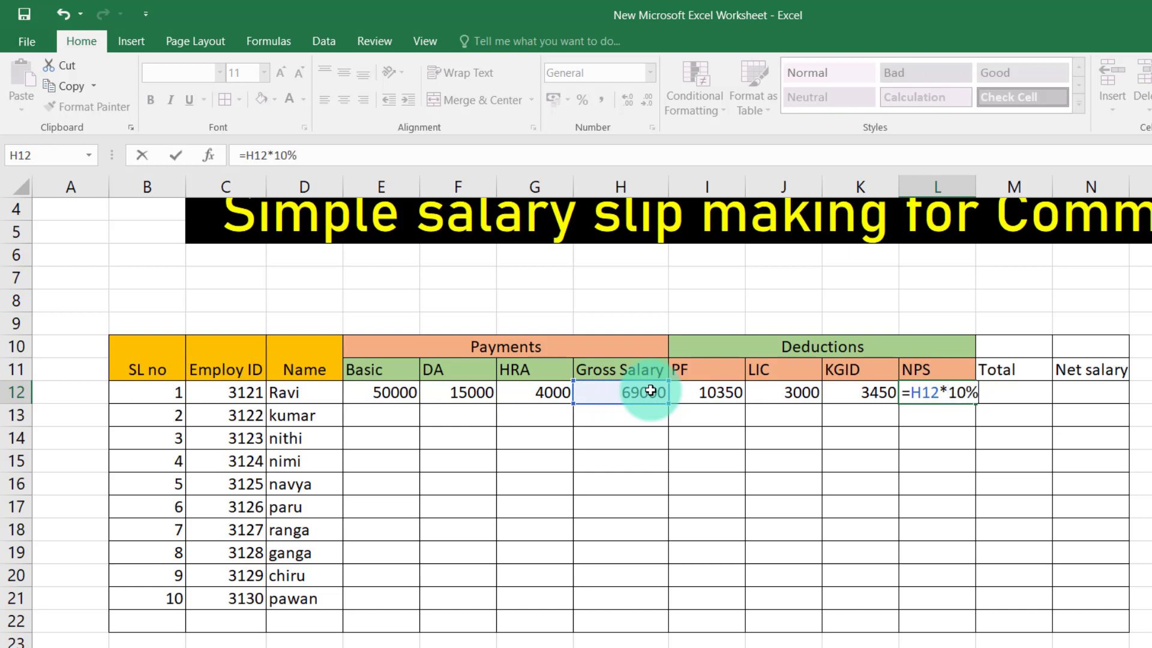
pyautogui.press('Return')
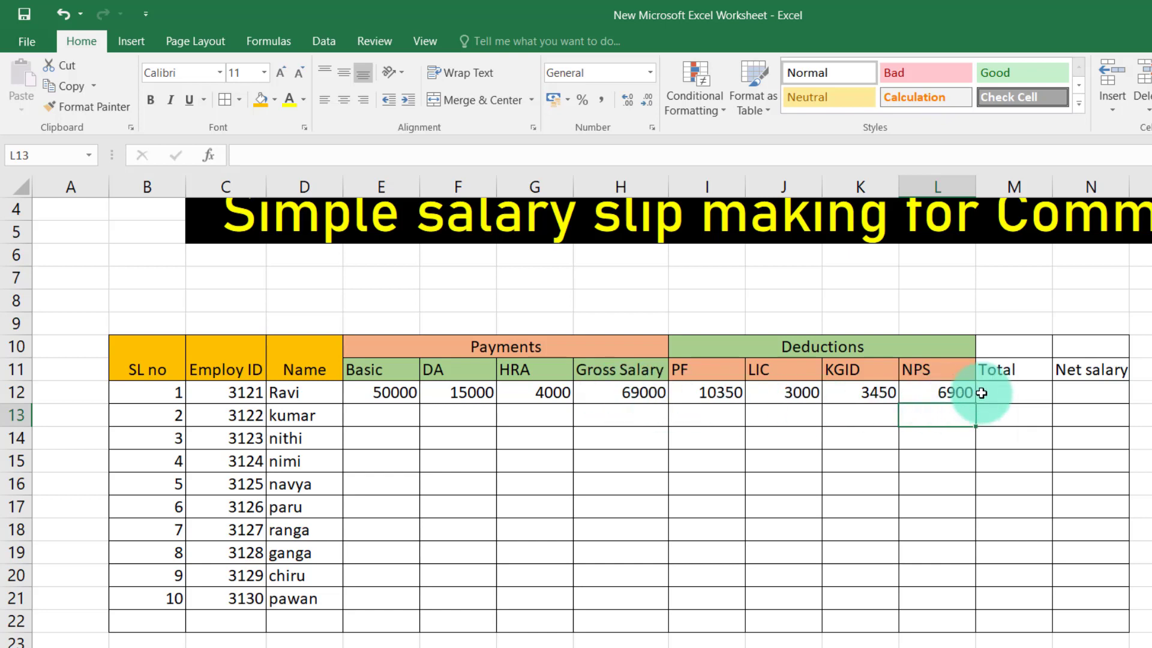
# Total the first employee's deductions in M12 with a SUM formula adding I12, J12, K12 and L12
pyautogui.click(1015, 393)
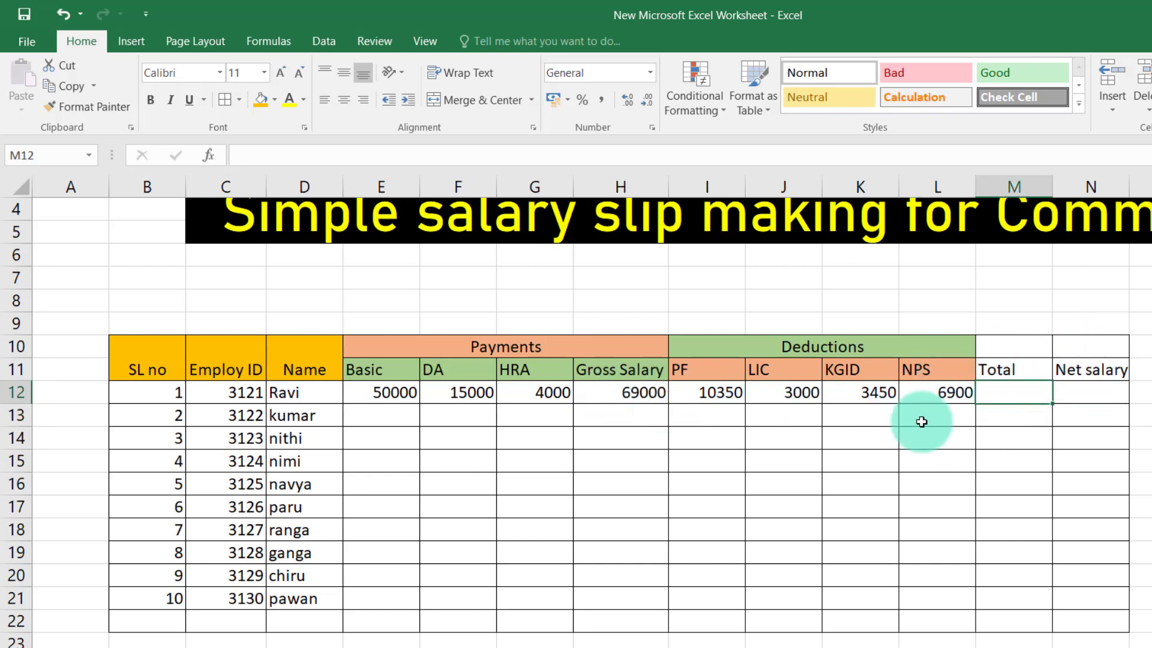
pyautogui.write('=')
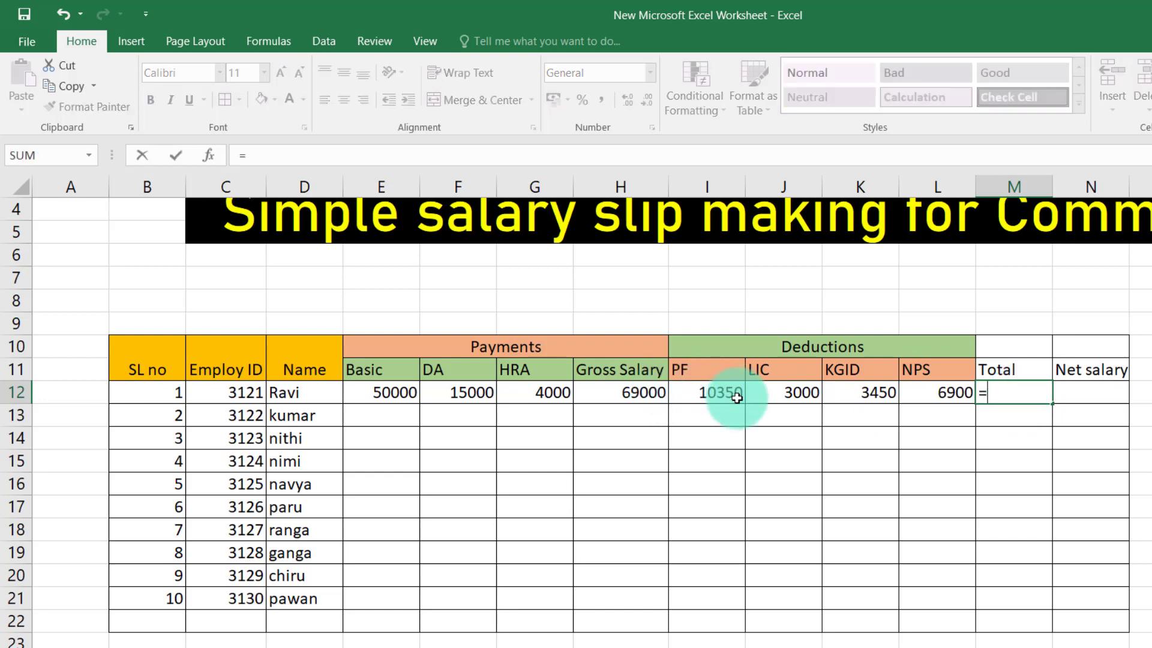
pyautogui.write('sum')
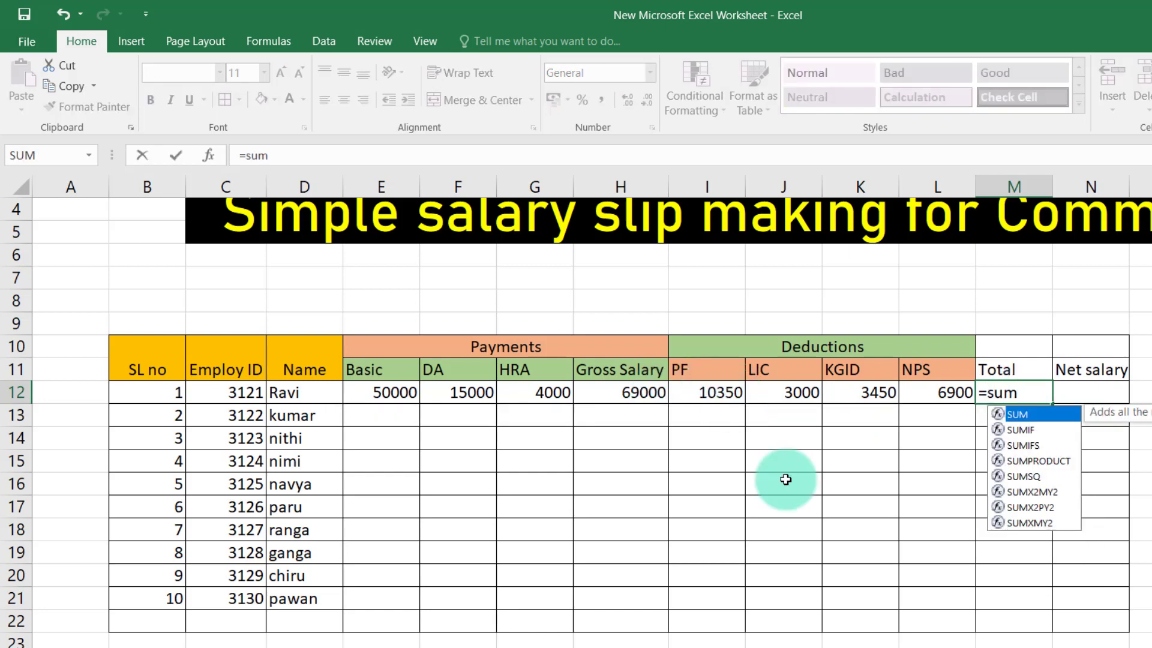
pyautogui.doubleClick(1026, 418)
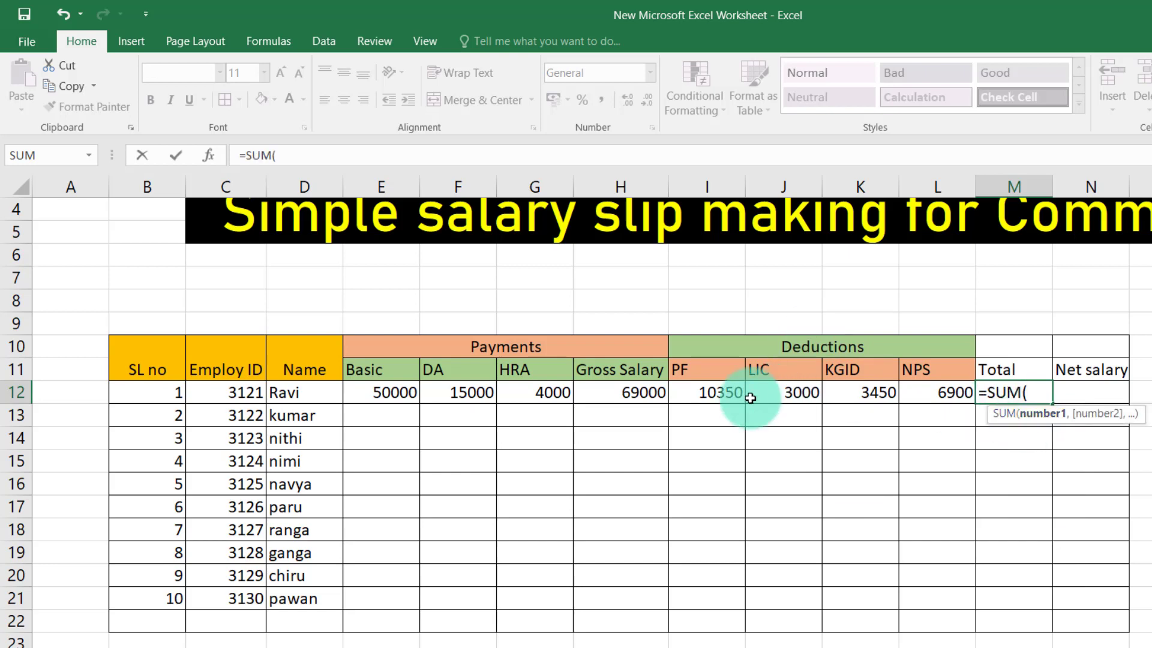
pyautogui.click(727, 397)
pyautogui.write(',')
pyautogui.click(800, 393)
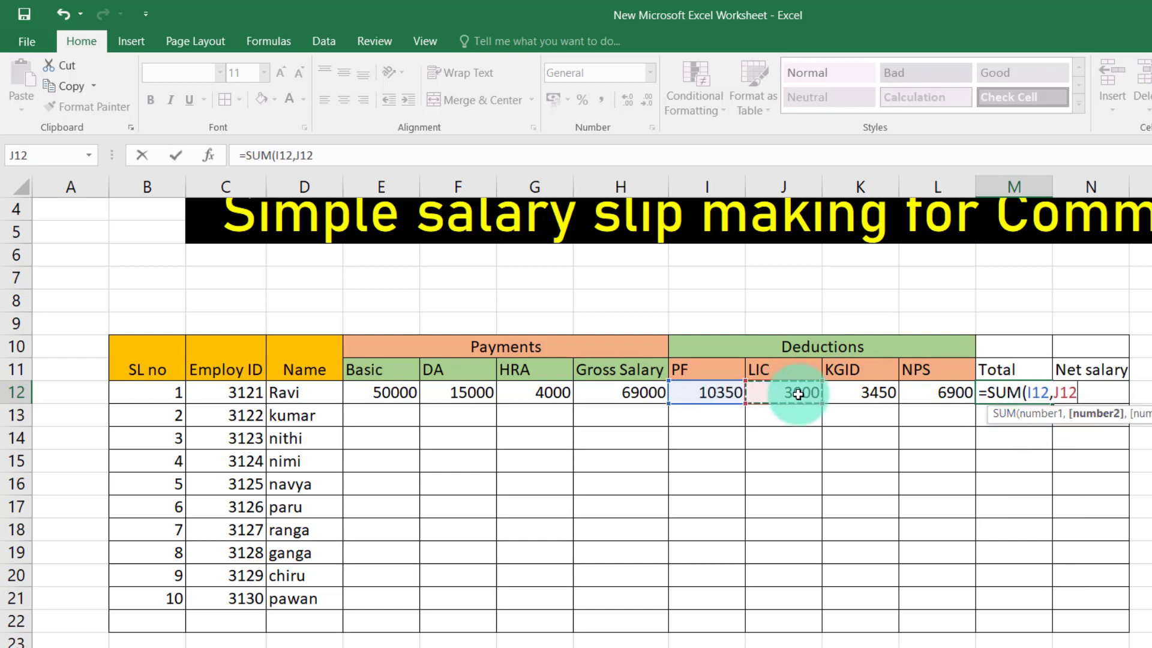
pyautogui.write(',')
pyautogui.click(851, 394)
pyautogui.write(',')
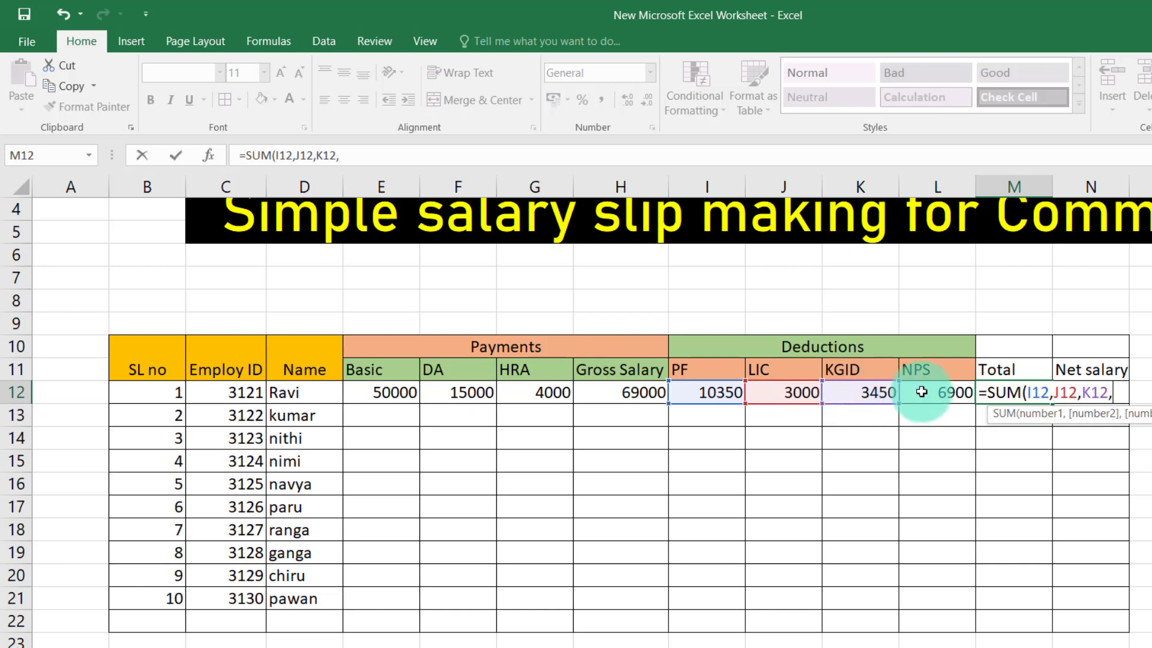
pyautogui.click(931, 391)
pyautogui.write(',')
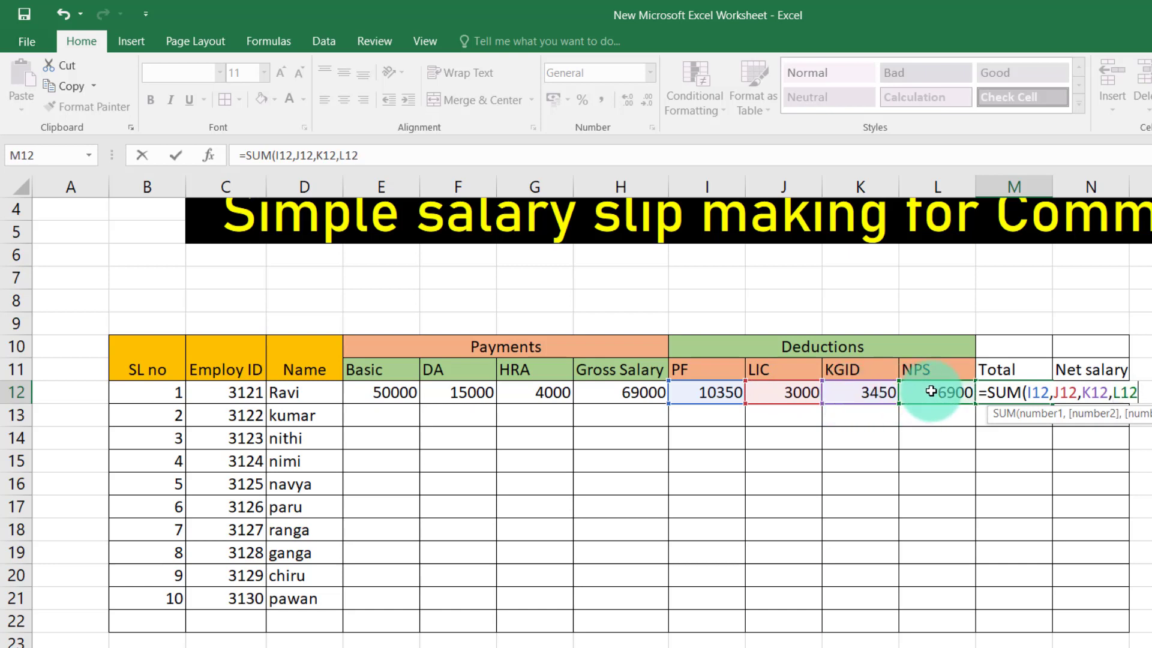
pyautogui.press('Return')
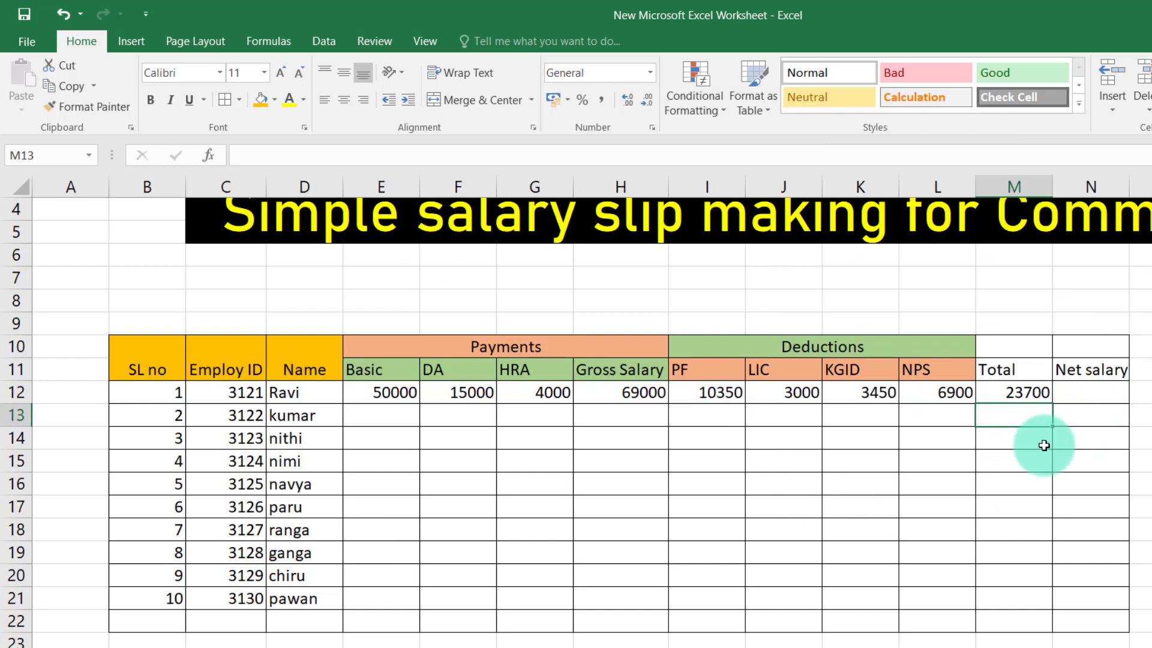
pyautogui.click(1020, 387)
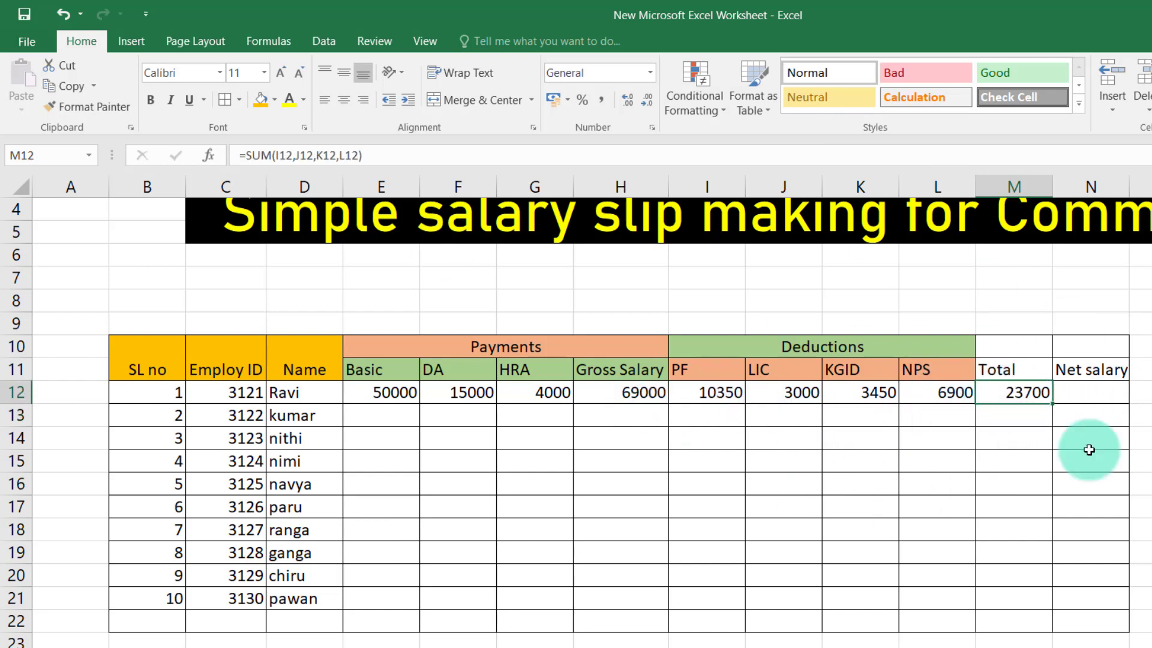
# Calculate the first employee's net salary in N12 by subtracting total deductions from gross salary with =H12-M12
pyautogui.click(1082, 393)
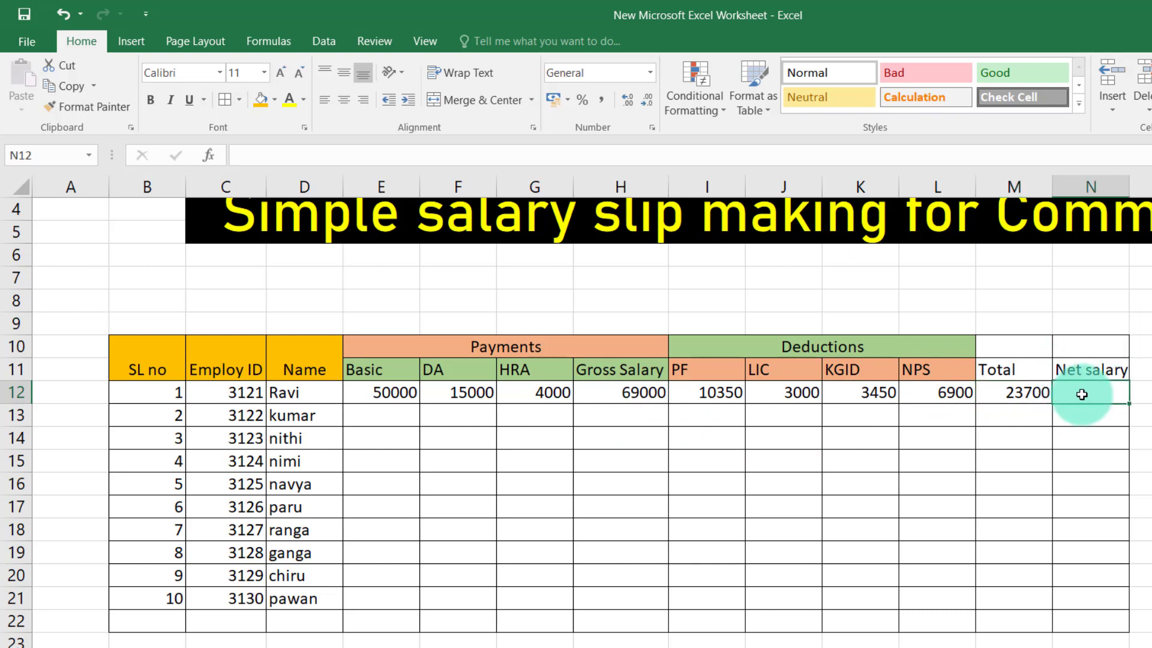
pyautogui.write('=')
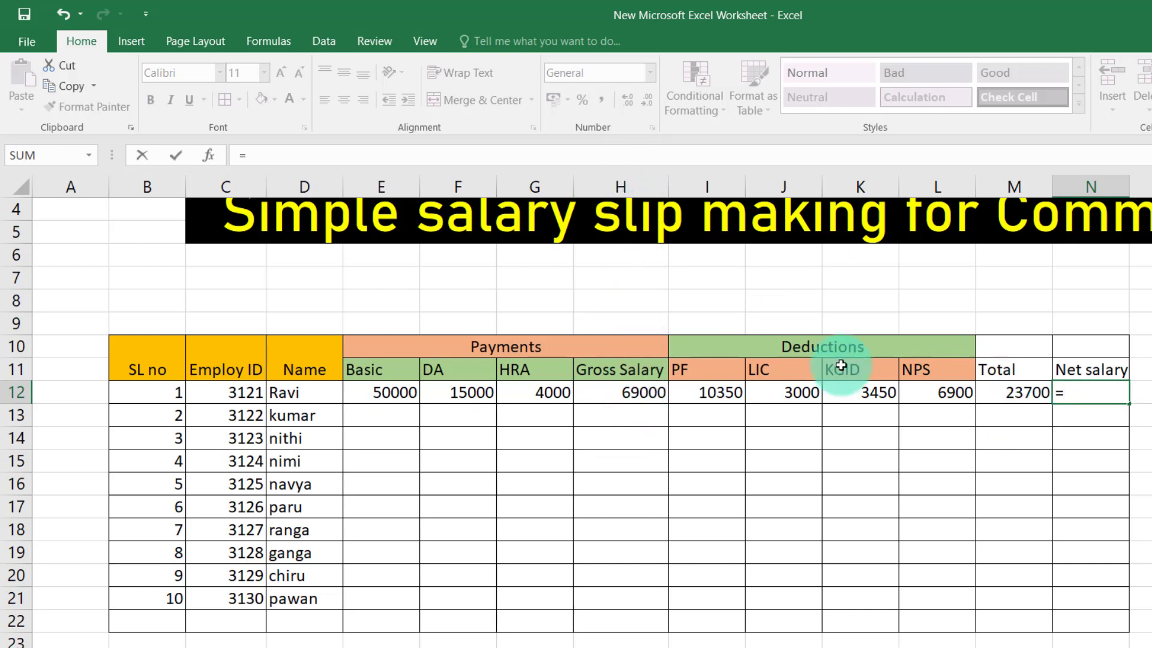
pyautogui.click(636, 393)
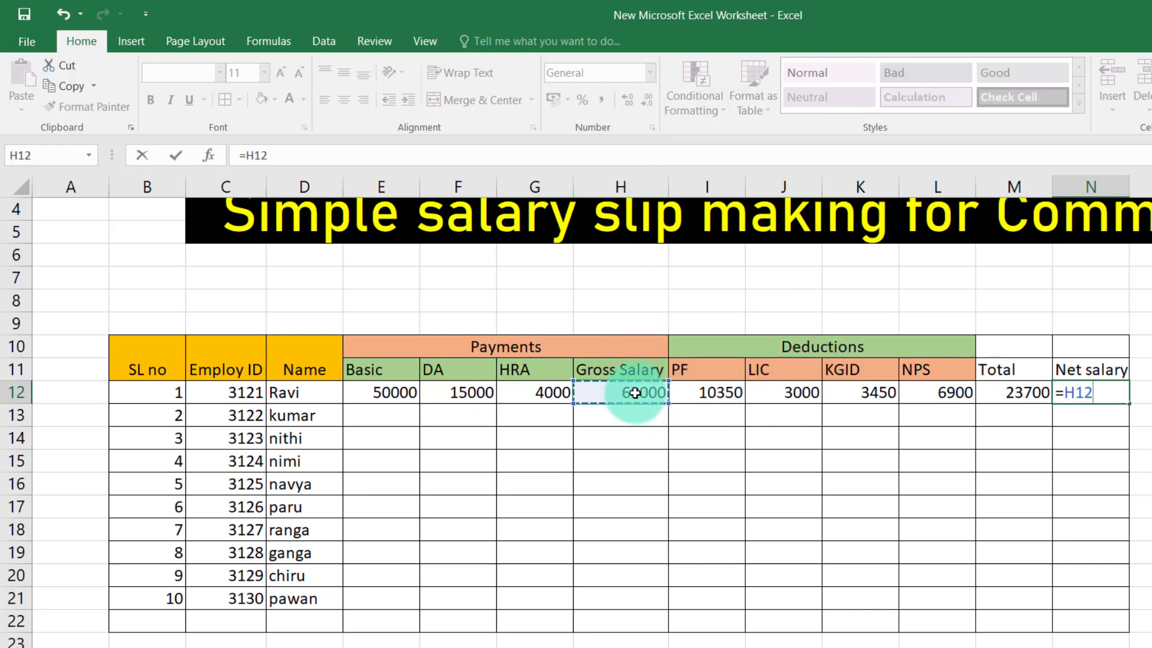
pyautogui.write('-')
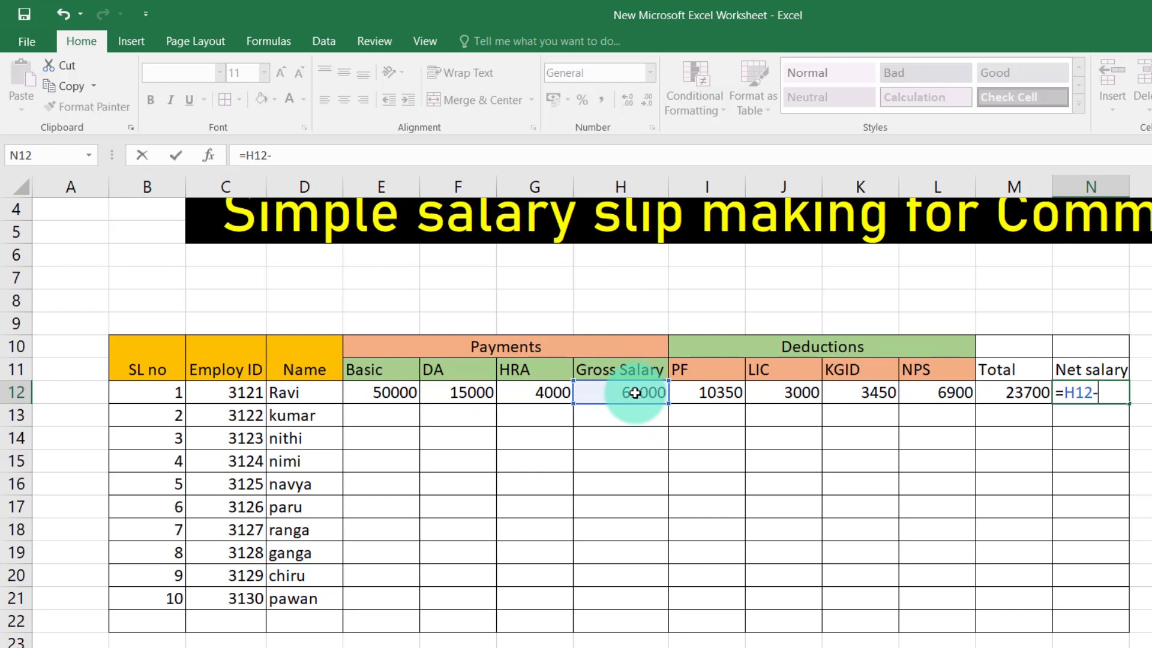
pyautogui.click(1010, 392)
pyautogui.press('Return')
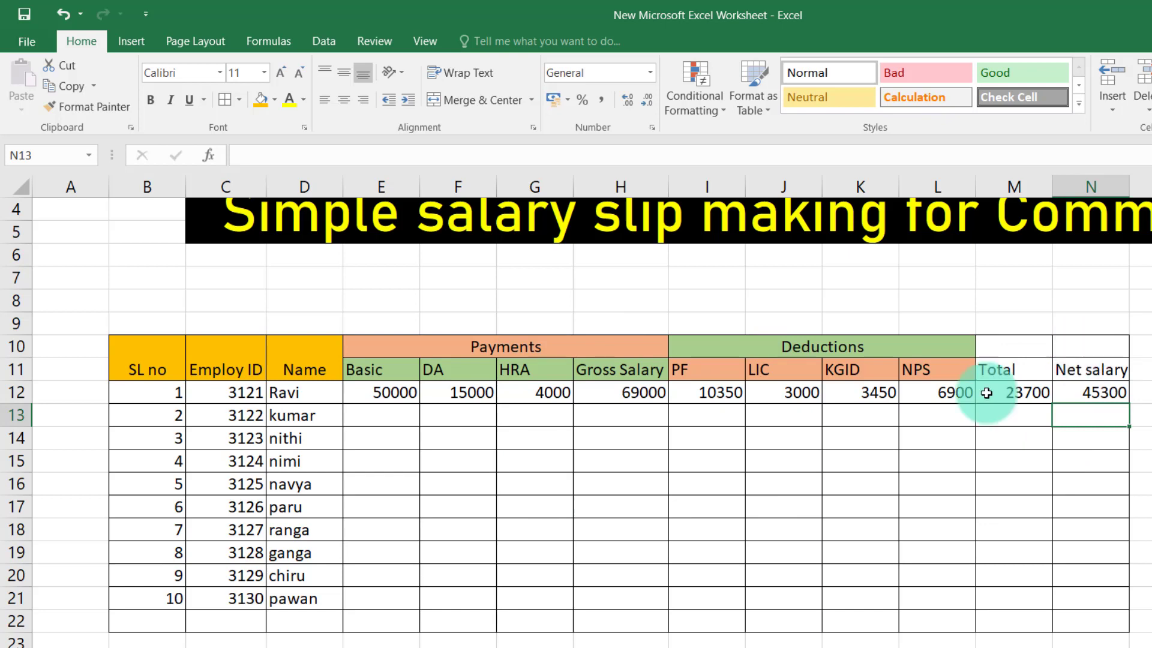
# Enter the basic salaries 45000, 18000, 22000 and 18500 for employees 2 to 5 in E13:E16
pyautogui.click(390, 391)
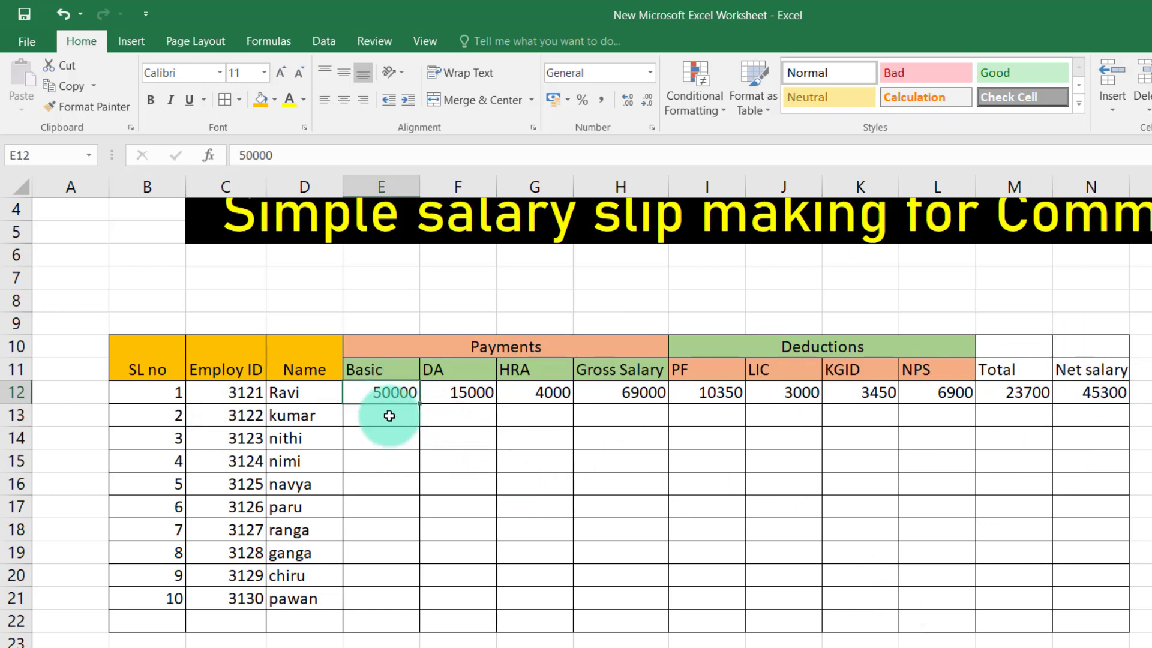
pyautogui.click(390, 417)
pyautogui.write('4')
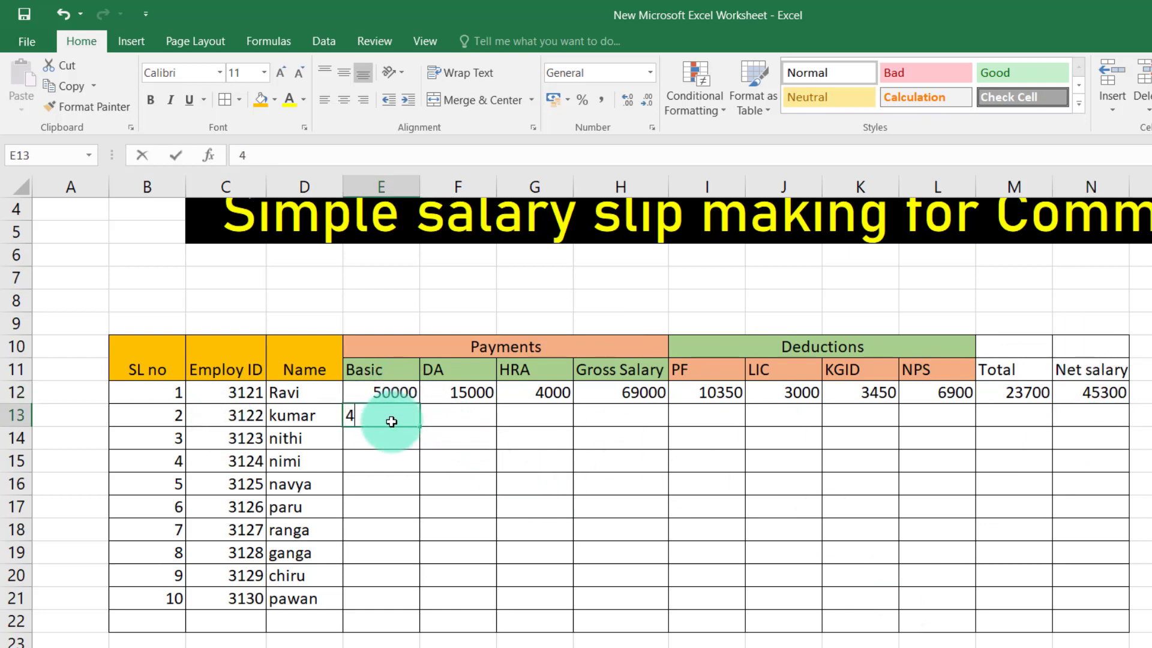
pyautogui.write('5000')
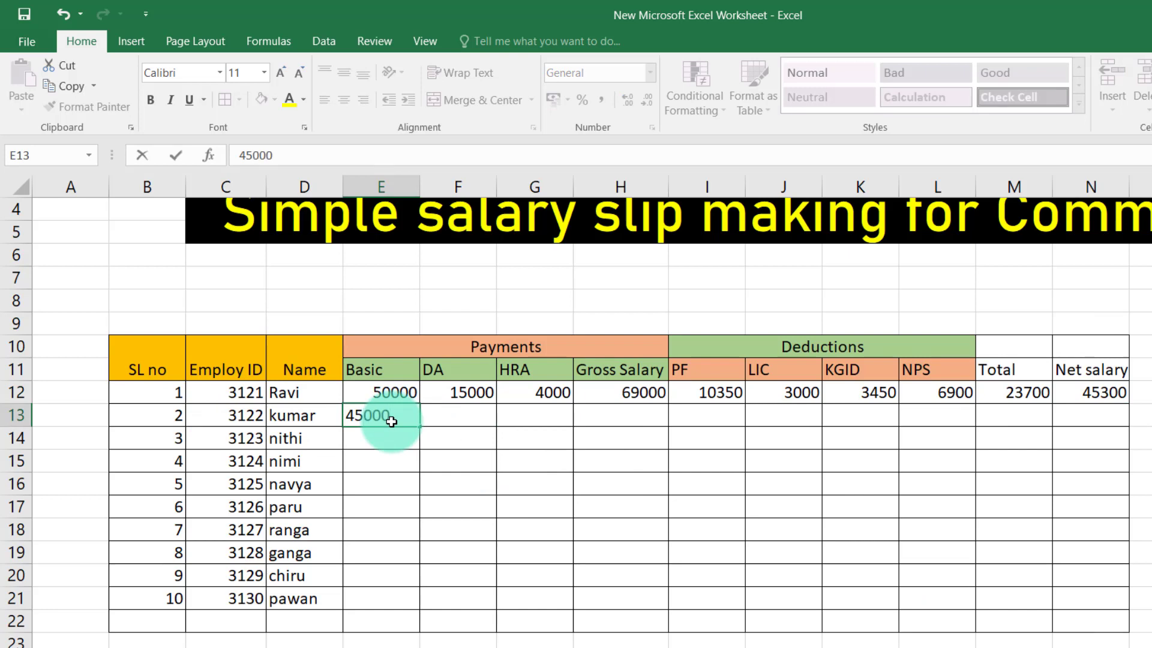
pyautogui.click(399, 441)
pyautogui.write('18')
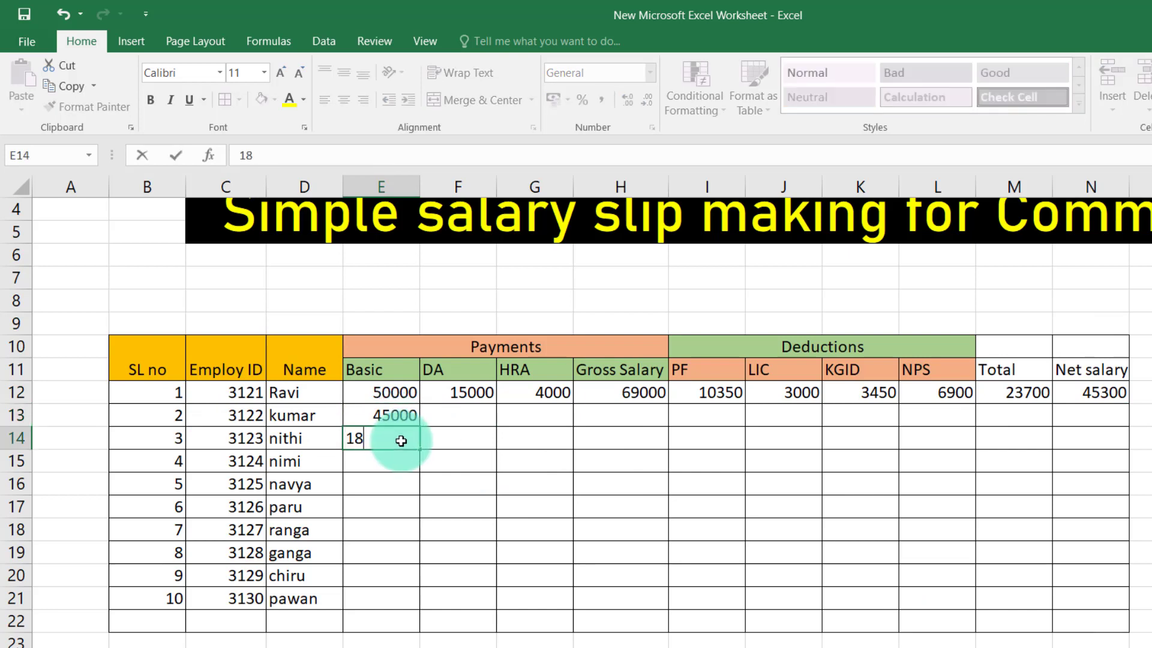
pyautogui.write('000')
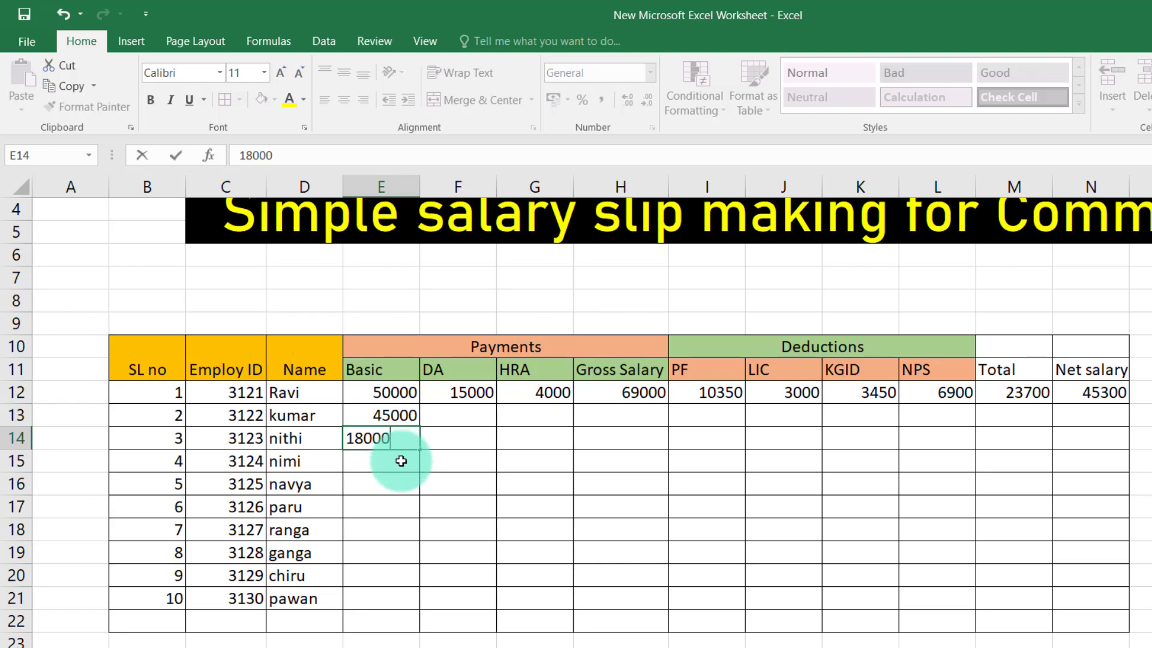
pyautogui.click(401, 461)
pyautogui.write('22000')
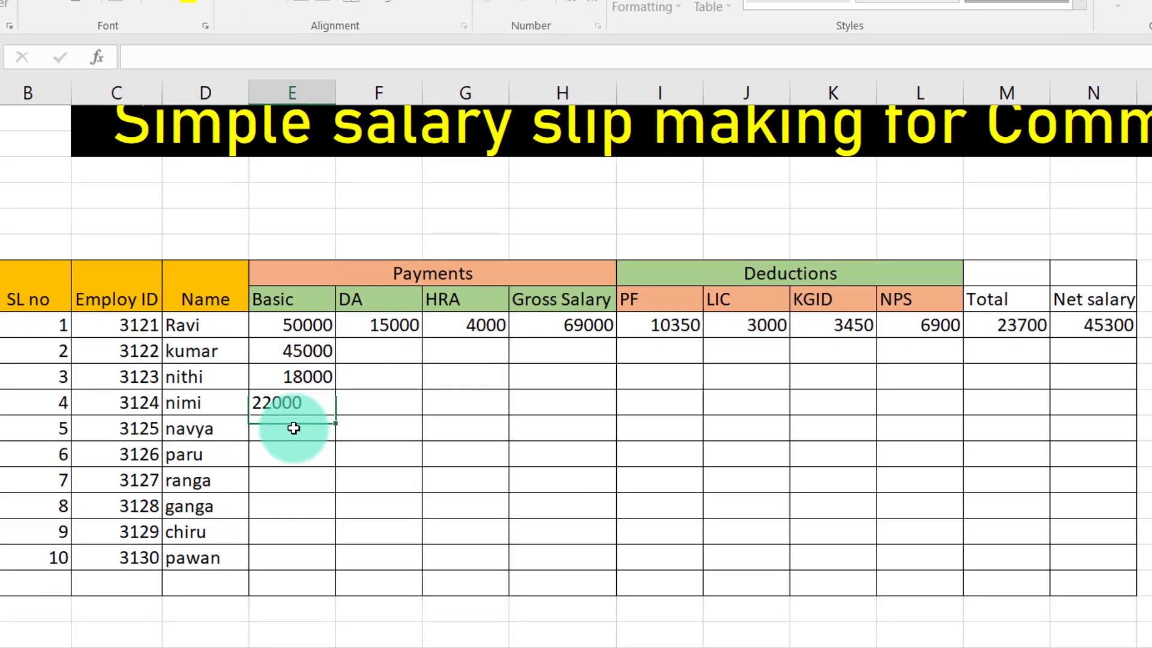
pyautogui.click(383, 484)
pyautogui.write('18500')
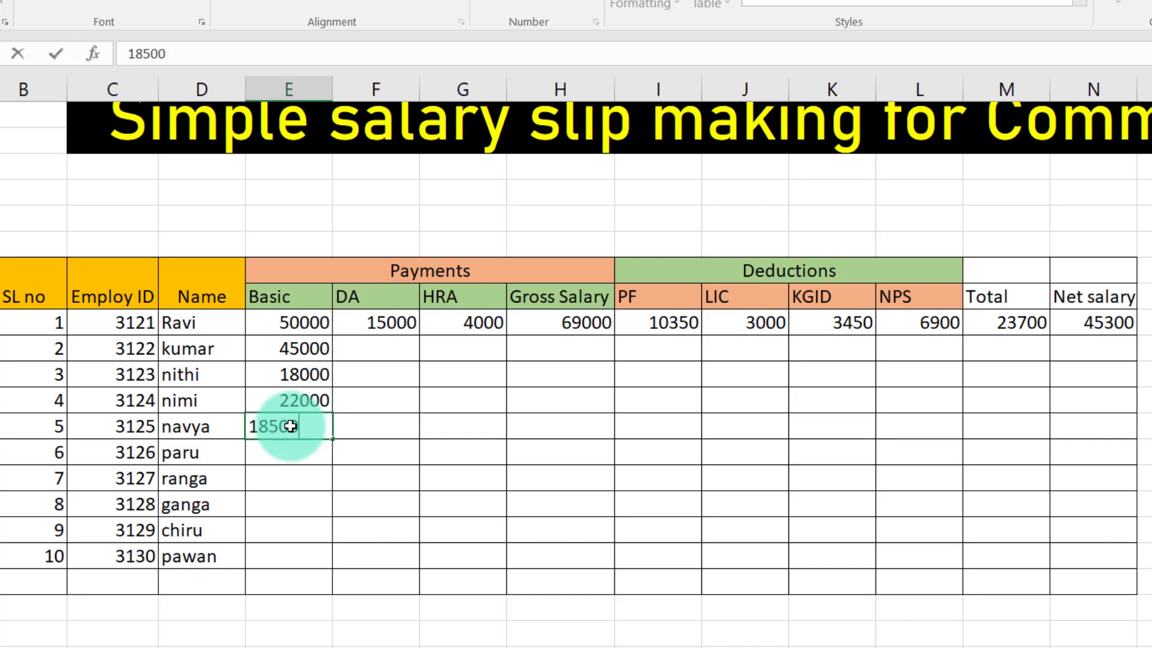
# Enter the basic salaries 19000, 25600, 18900, 22750 and 25690 for employees 6 to 10 in E17:E21
pyautogui.click(295, 453)
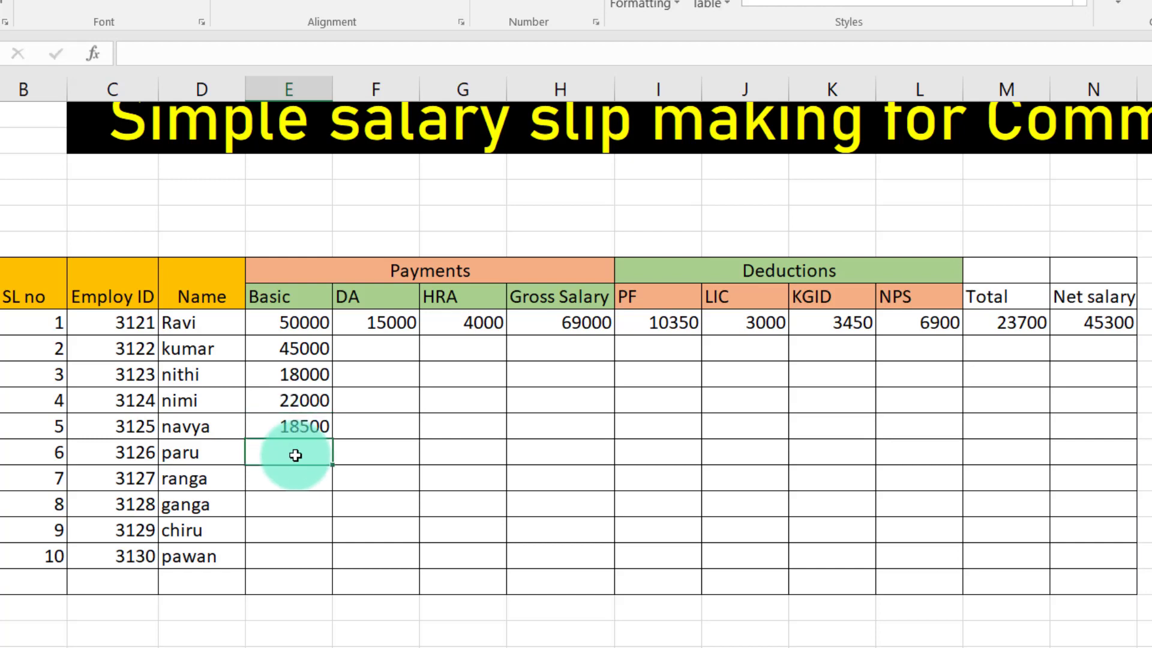
pyautogui.write('19000')
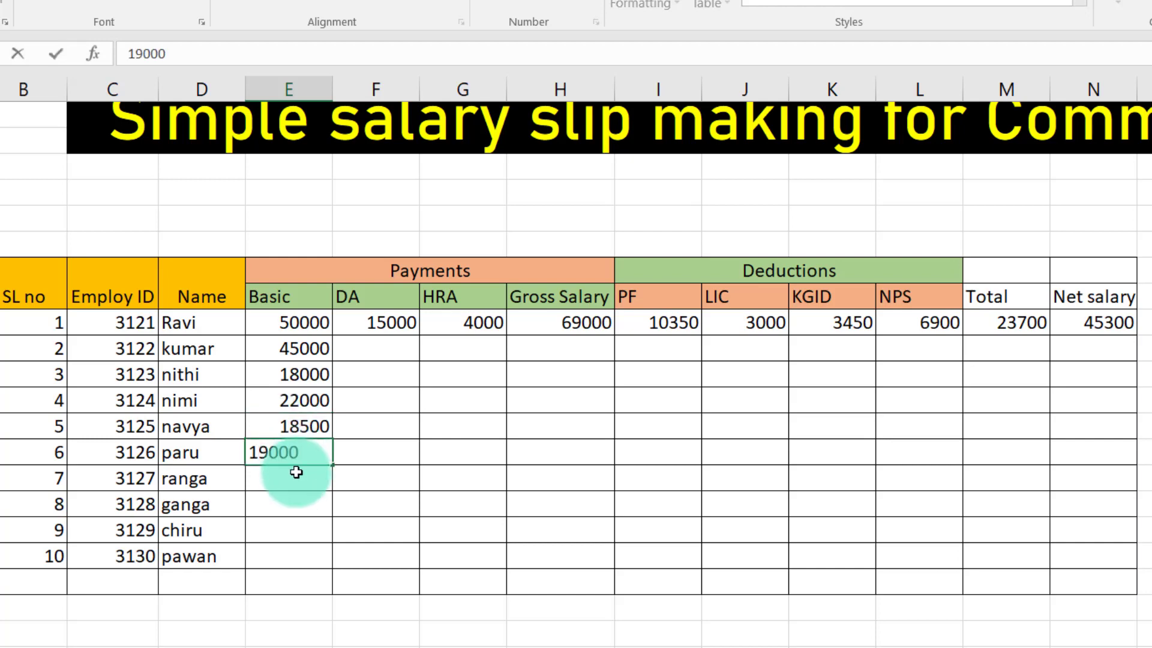
pyautogui.click(298, 475)
pyautogui.write('25600')
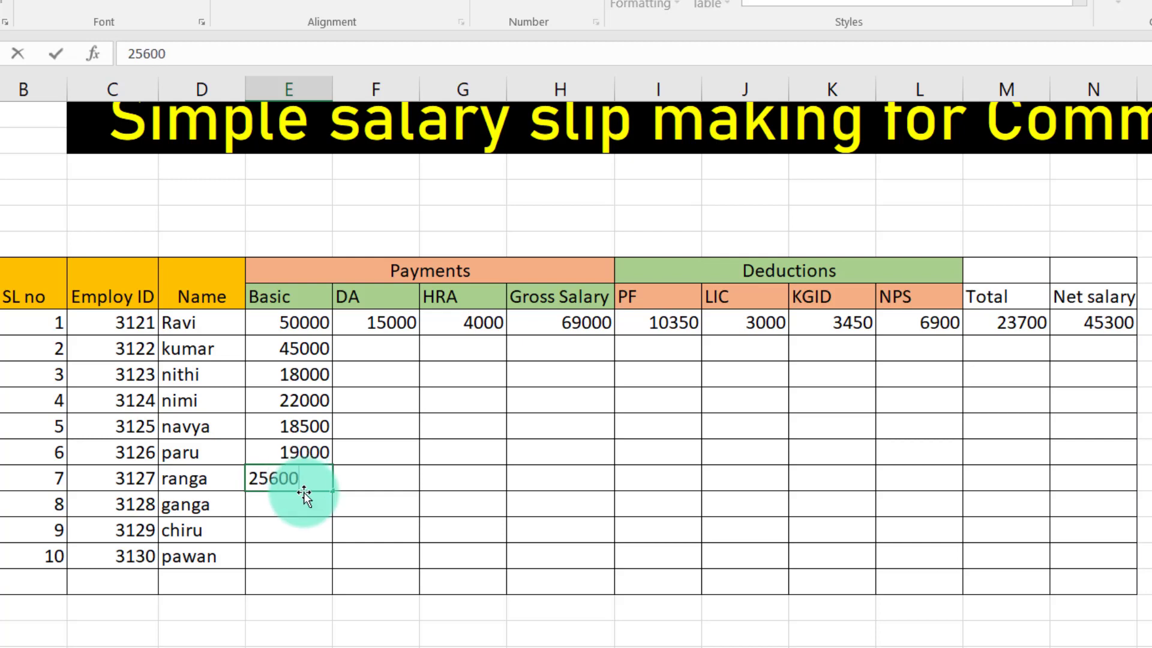
pyautogui.click(312, 504)
pyautogui.write('18')
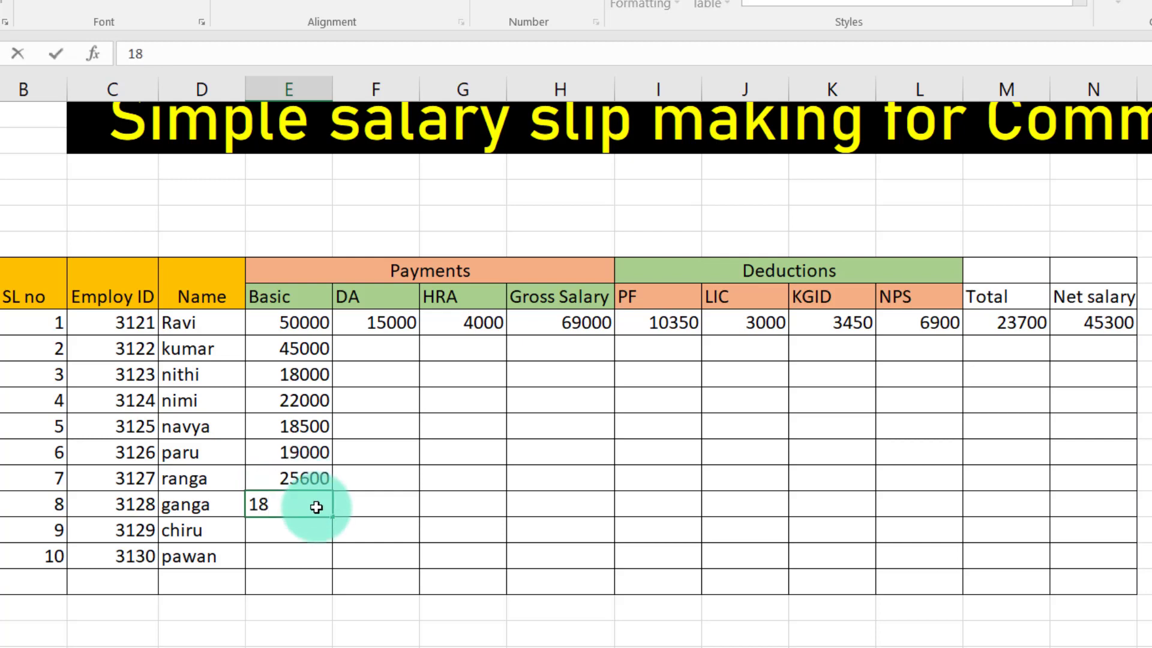
pyautogui.write('900')
pyautogui.click(309, 531)
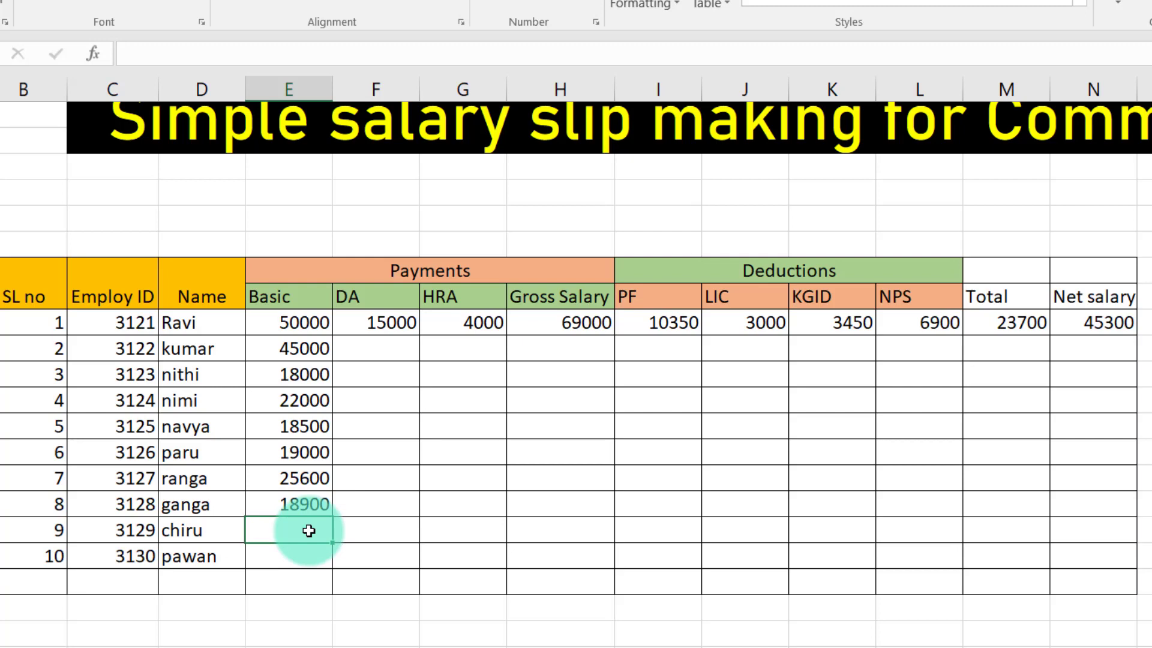
pyautogui.write('22750')
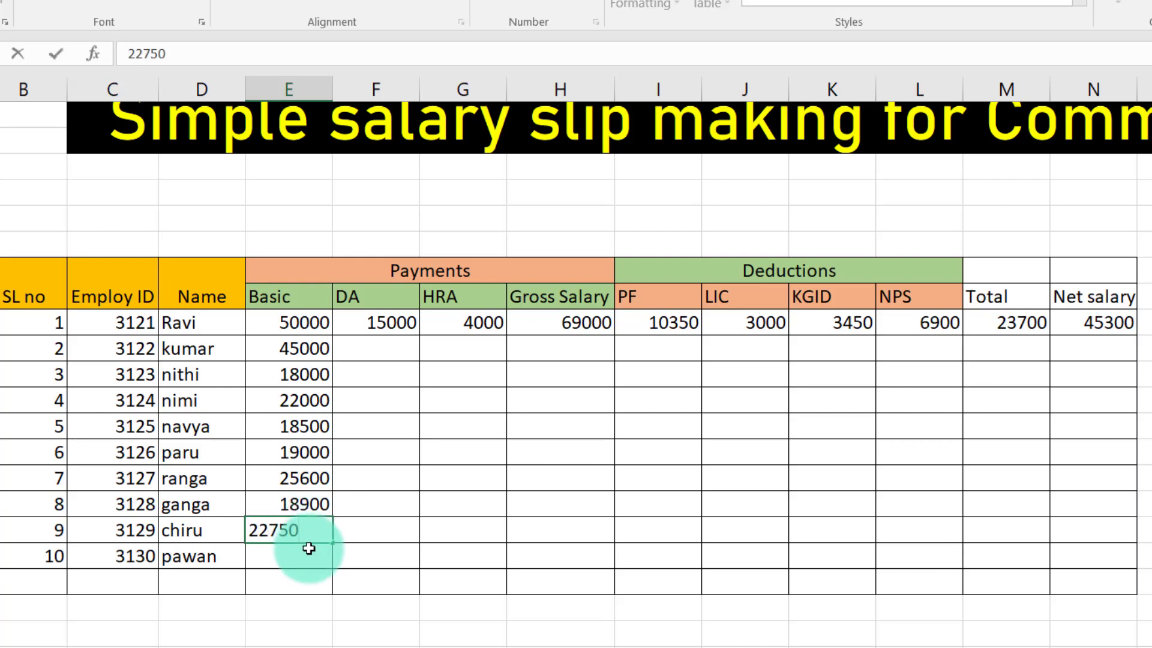
pyautogui.click(315, 552)
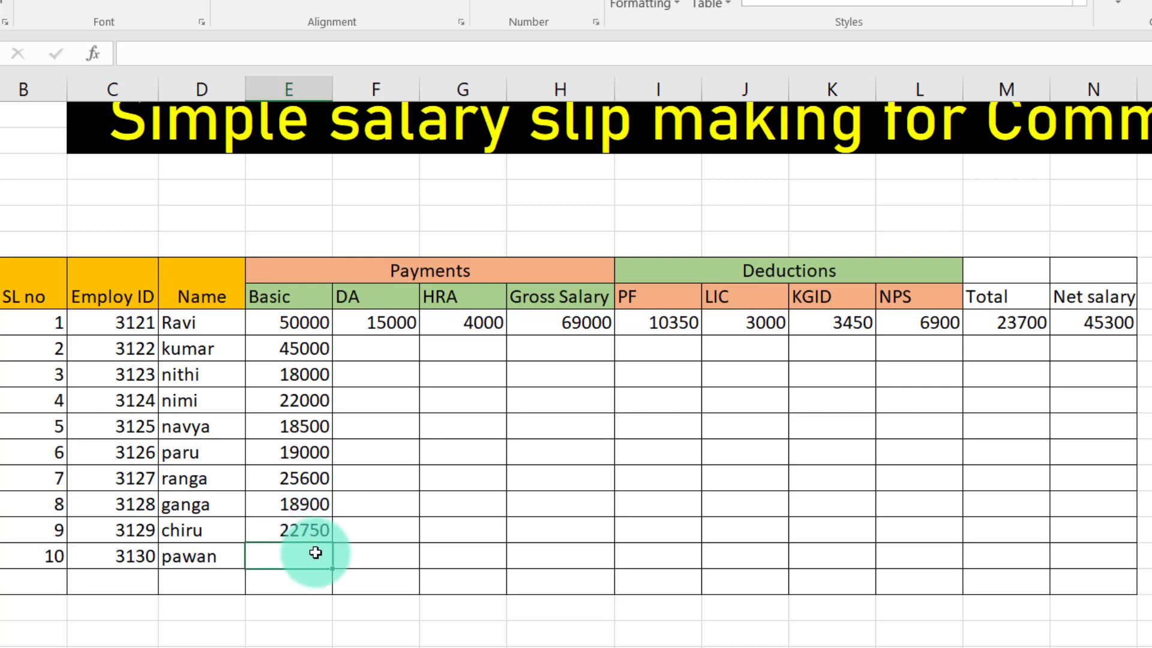
pyautogui.write('25690')
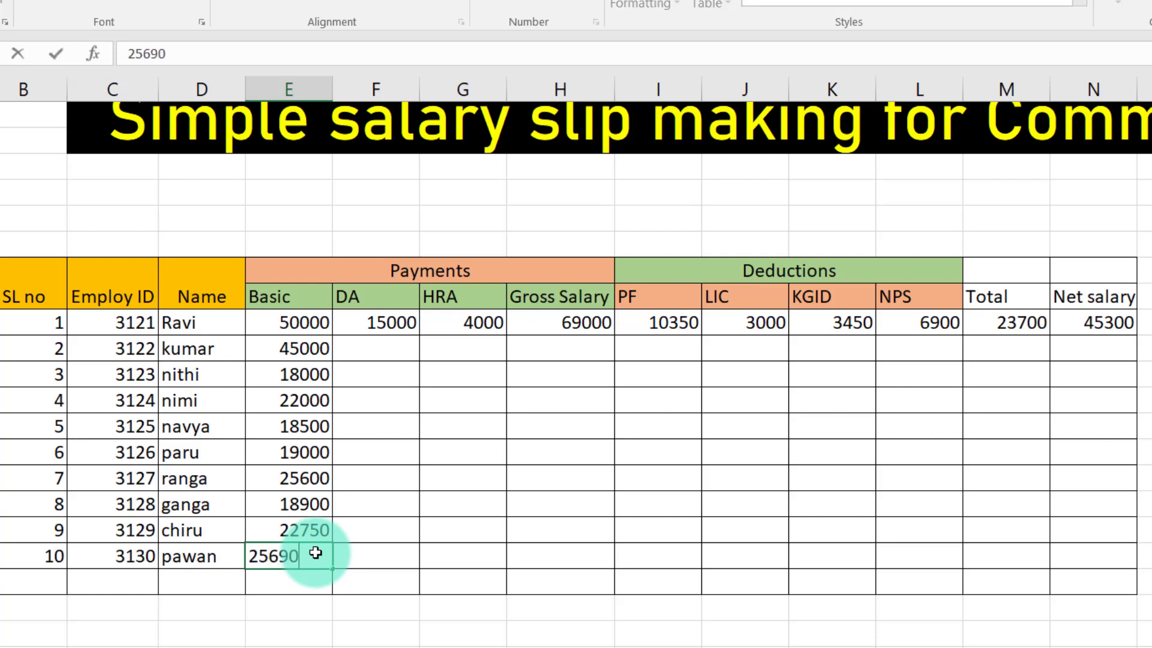
pyautogui.click(435, 627)
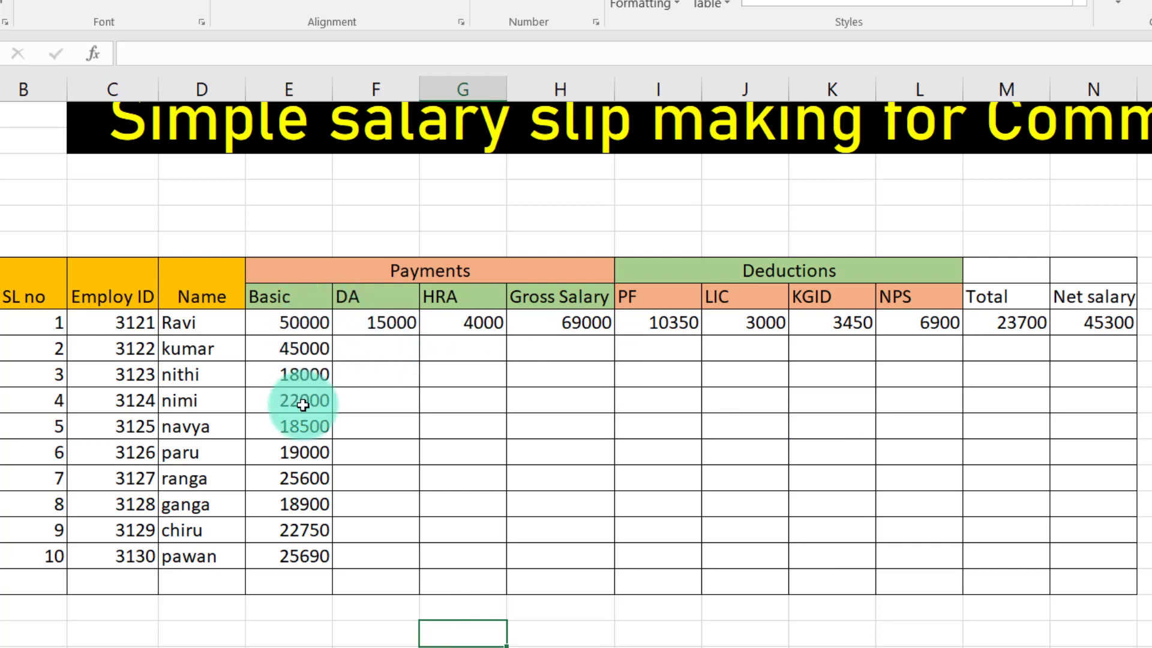
# Fill the first employee's DA, HRA and Gross Salary formulas from row 12 down to row 21
pyautogui.click(375, 324)
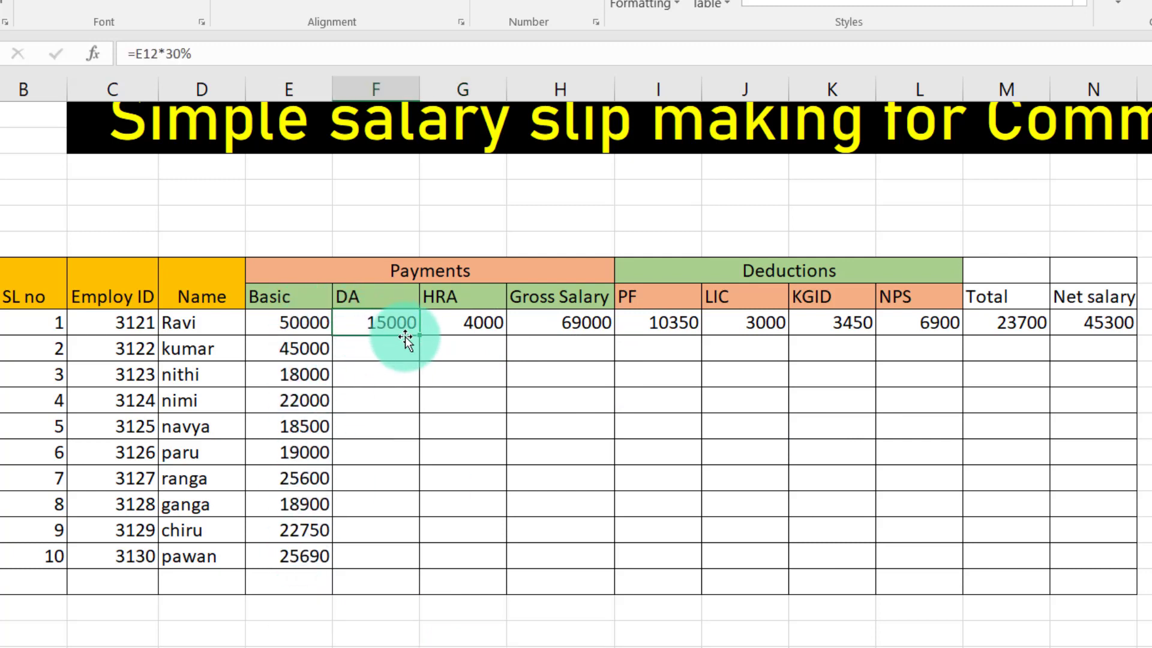
pyautogui.moveTo(419, 335); pyautogui.dragTo(420, 572)
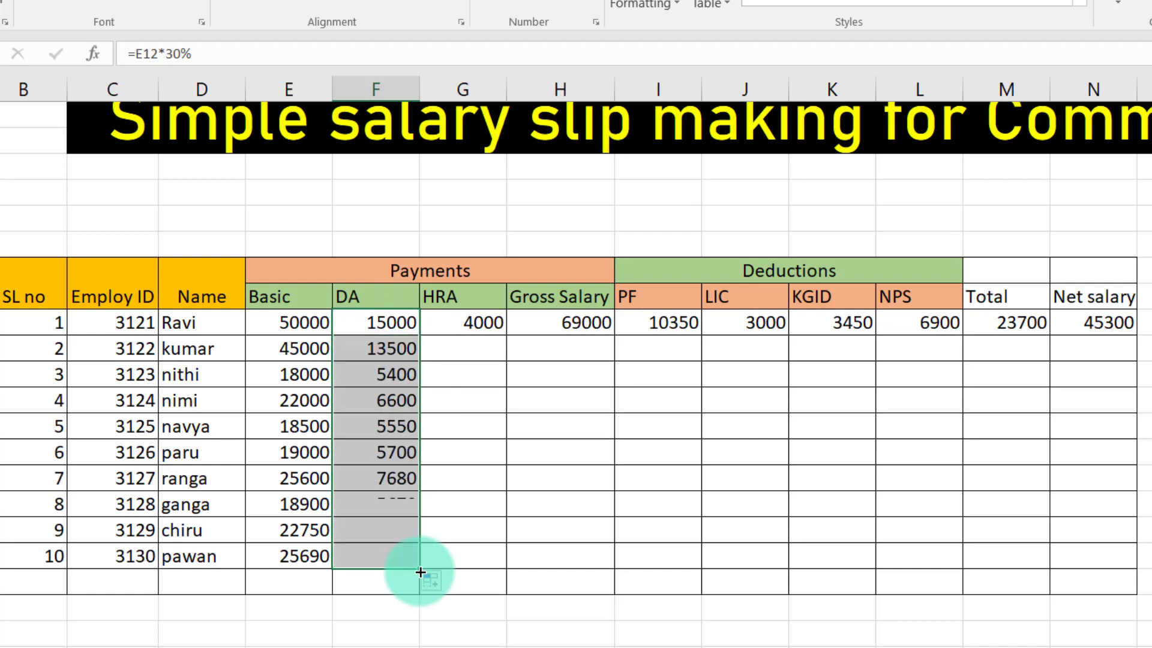
pyautogui.click(474, 322)
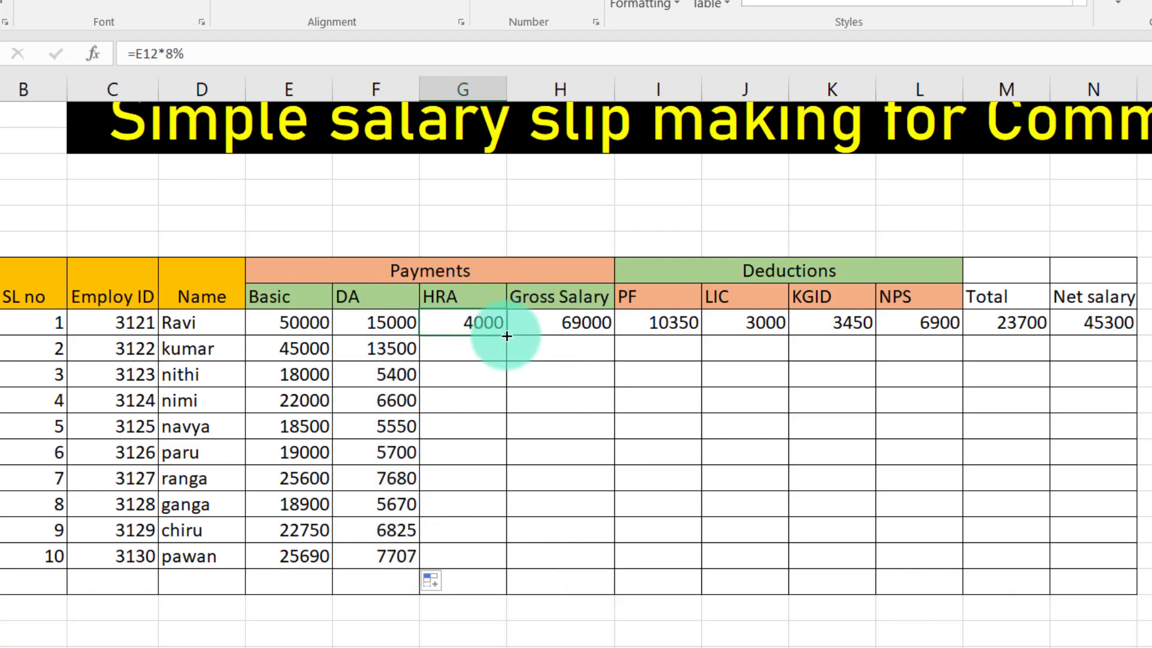
pyautogui.moveTo(507, 336); pyautogui.dragTo(509, 573)
pyautogui.click(580, 322)
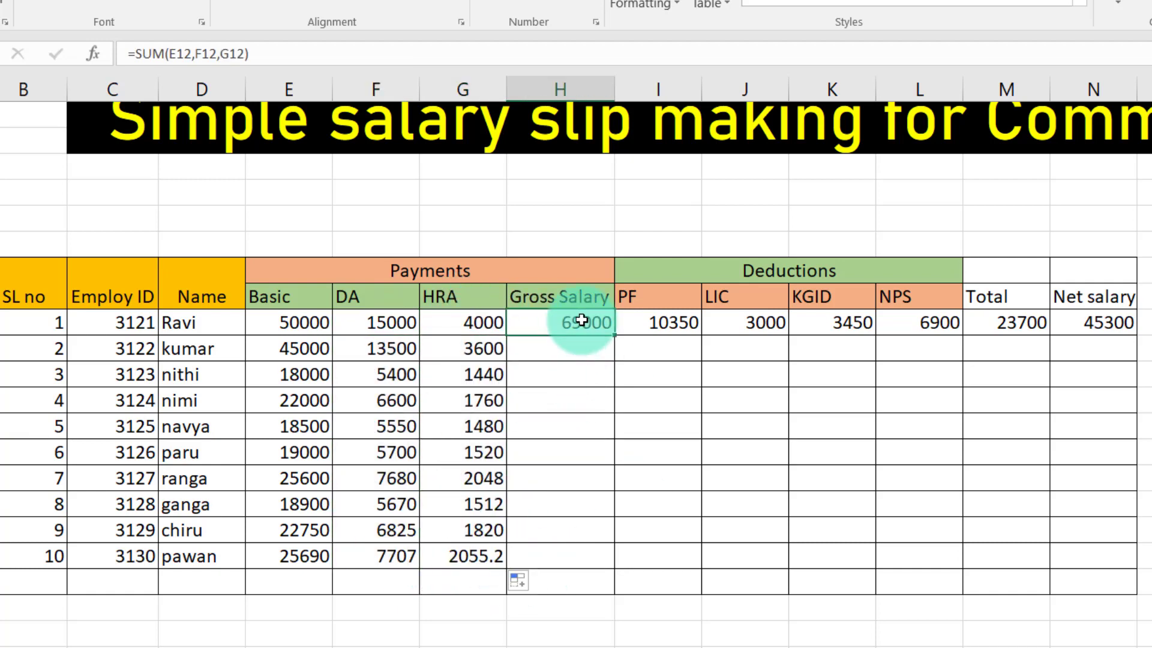
pyautogui.moveTo(614, 336); pyautogui.dragTo(604, 577)
# Fill the first employee's PF, LIC, KGID and NPS deductions from row 12 down to row 21
pyautogui.click(671, 324)
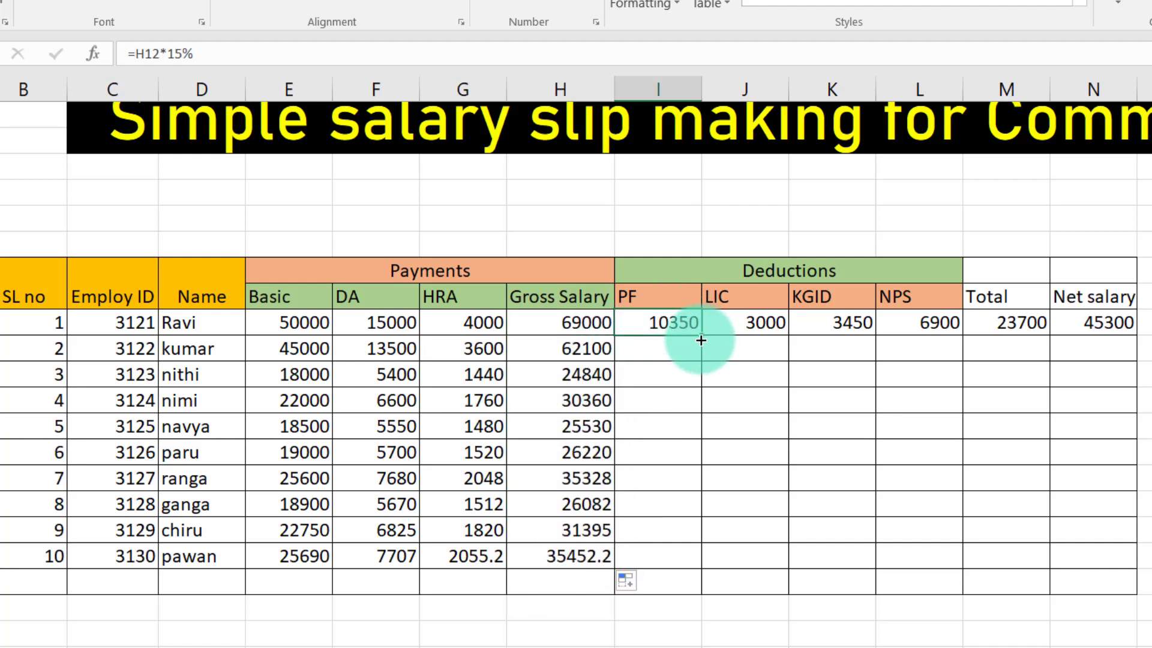
pyautogui.moveTo(701, 340); pyautogui.dragTo(700, 566)
pyautogui.moveTo(744, 322); pyautogui.dragTo(781, 563)
pyautogui.click(744, 322)
pyautogui.click(846, 324)
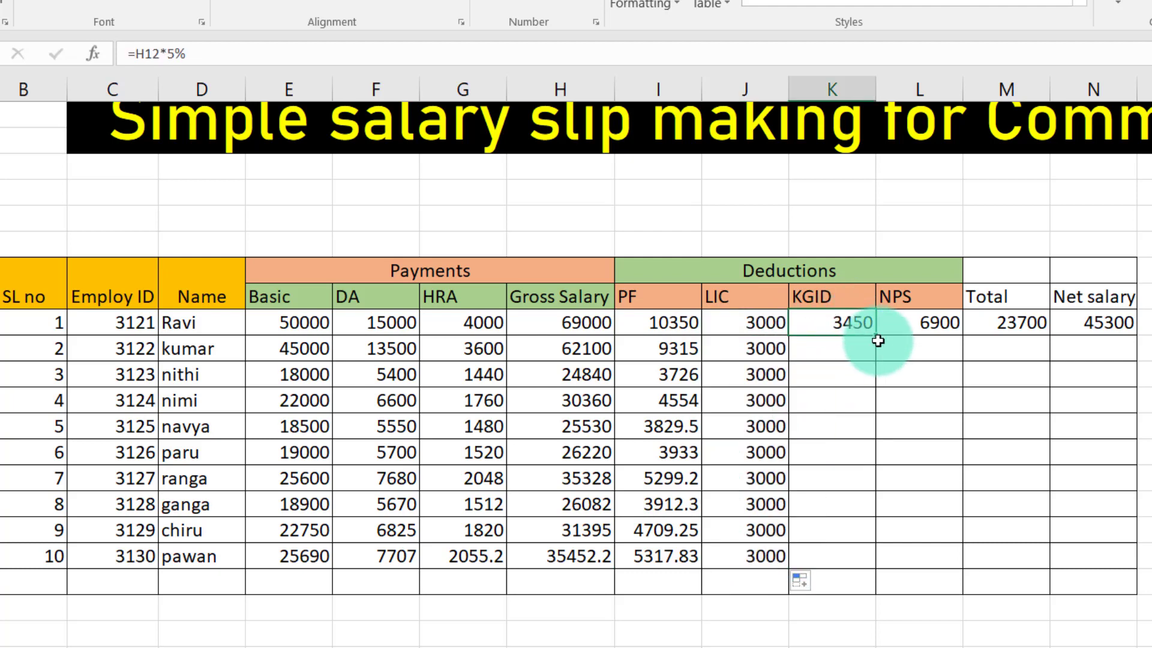
pyautogui.moveTo(877, 341); pyautogui.dragTo(856, 560)
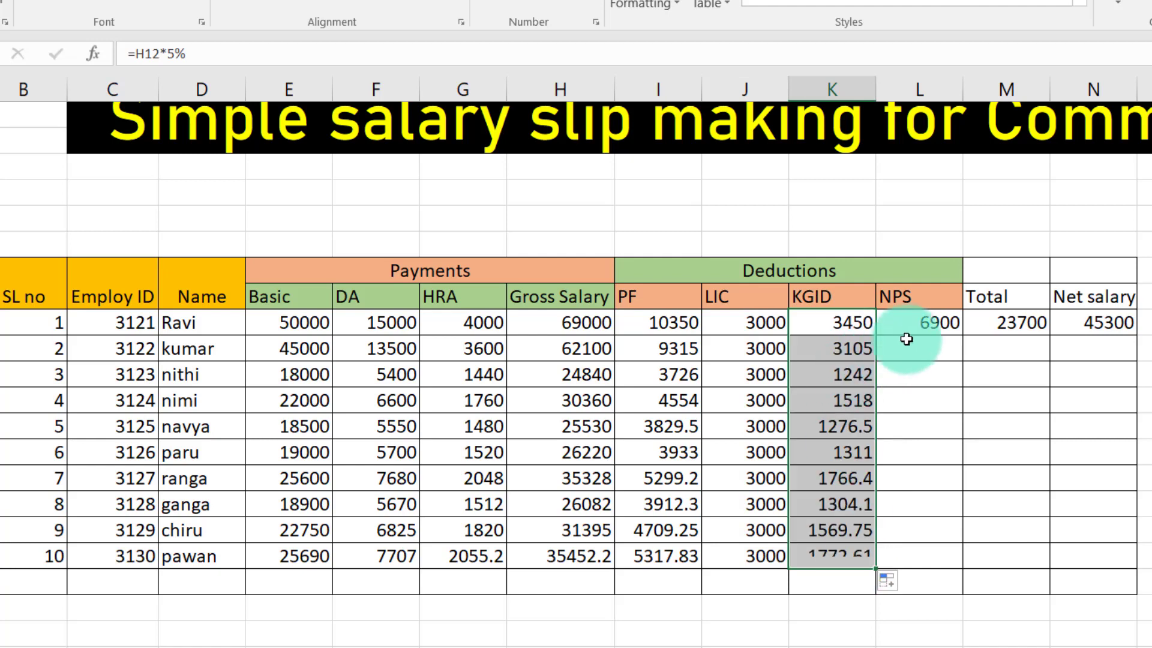
pyautogui.click(941, 321)
pyautogui.moveTo(963, 335); pyautogui.dragTo(944, 562)
# Change the fifth employee's LIC in J16 to 2000 and refill the KGID formula from K15 into K16
pyautogui.click(1021, 324)
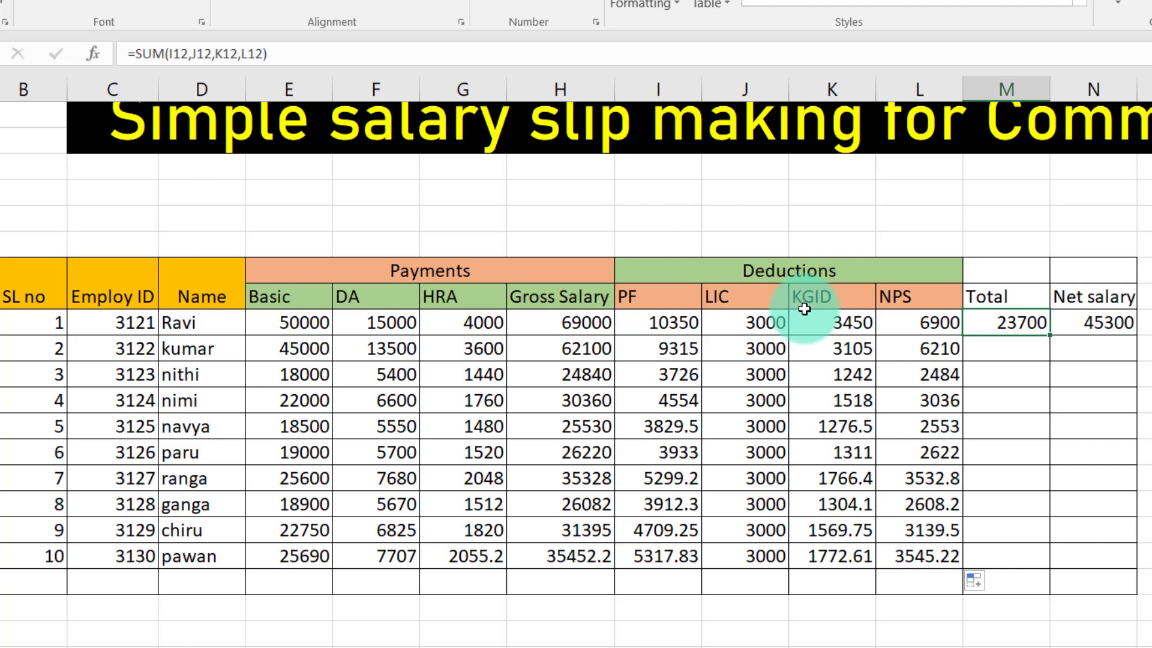
pyautogui.click(769, 425)
pyautogui.press('BackSpace')
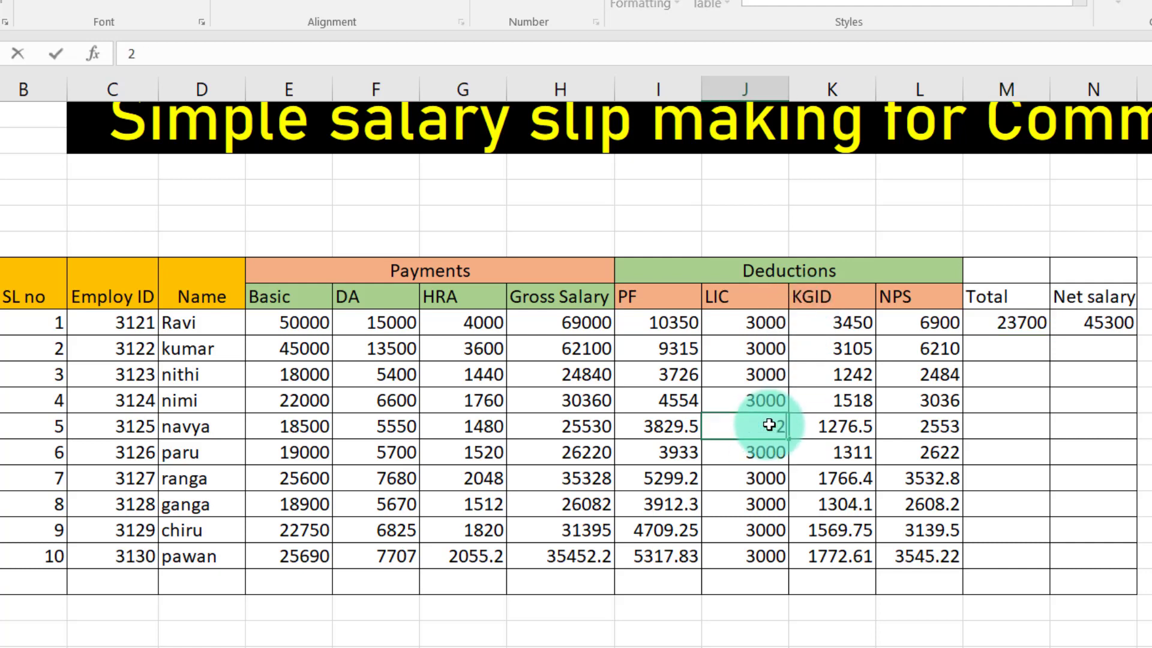
pyautogui.click(1146, 462)
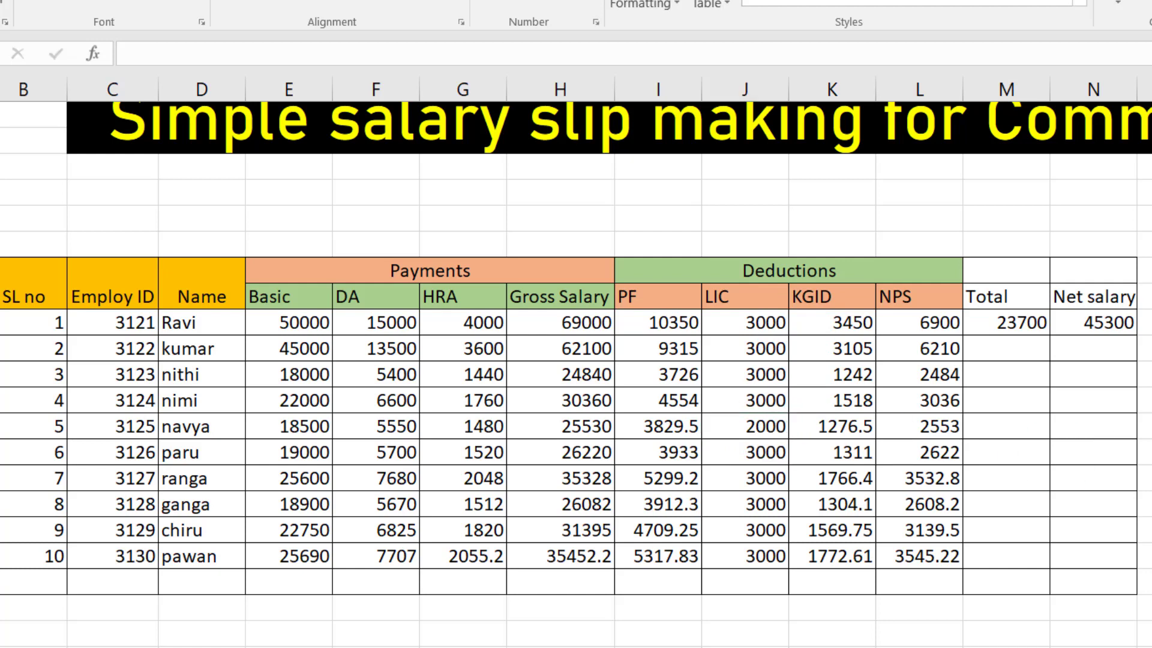
pyautogui.click(864, 410)
pyautogui.moveTo(879, 415); pyautogui.dragTo(883, 435)
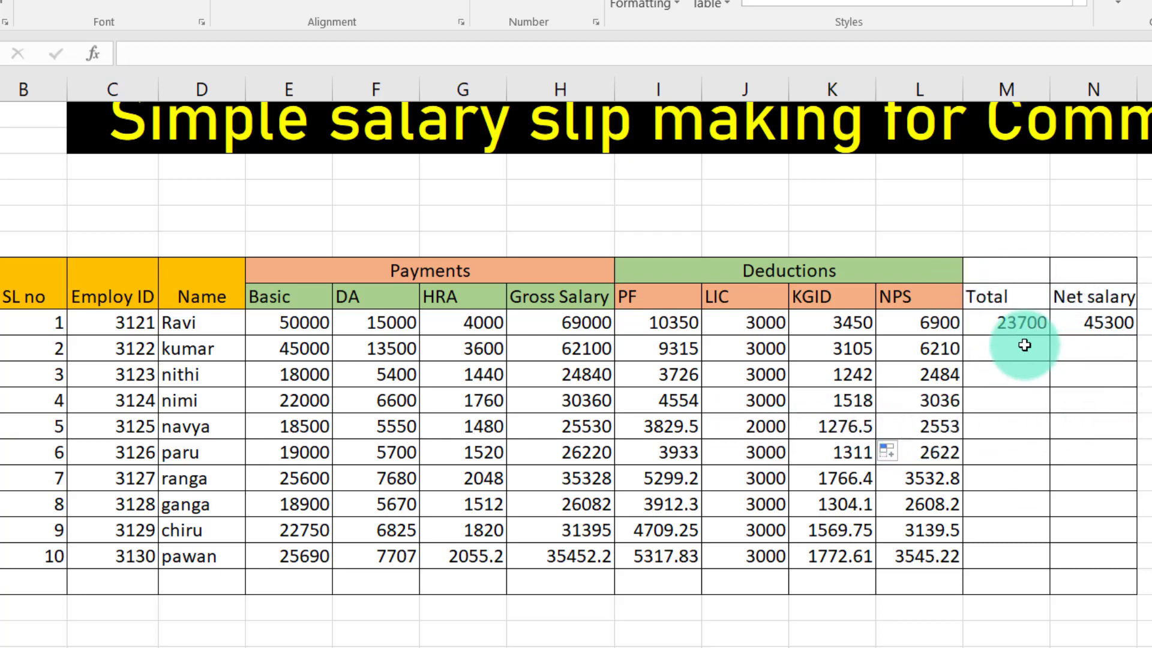
# Fill the Total and Net salary formulas from M12 and N12 down to row 21
pyautogui.click(1020, 321)
pyautogui.moveTo(1049, 338); pyautogui.dragTo(1050, 568)
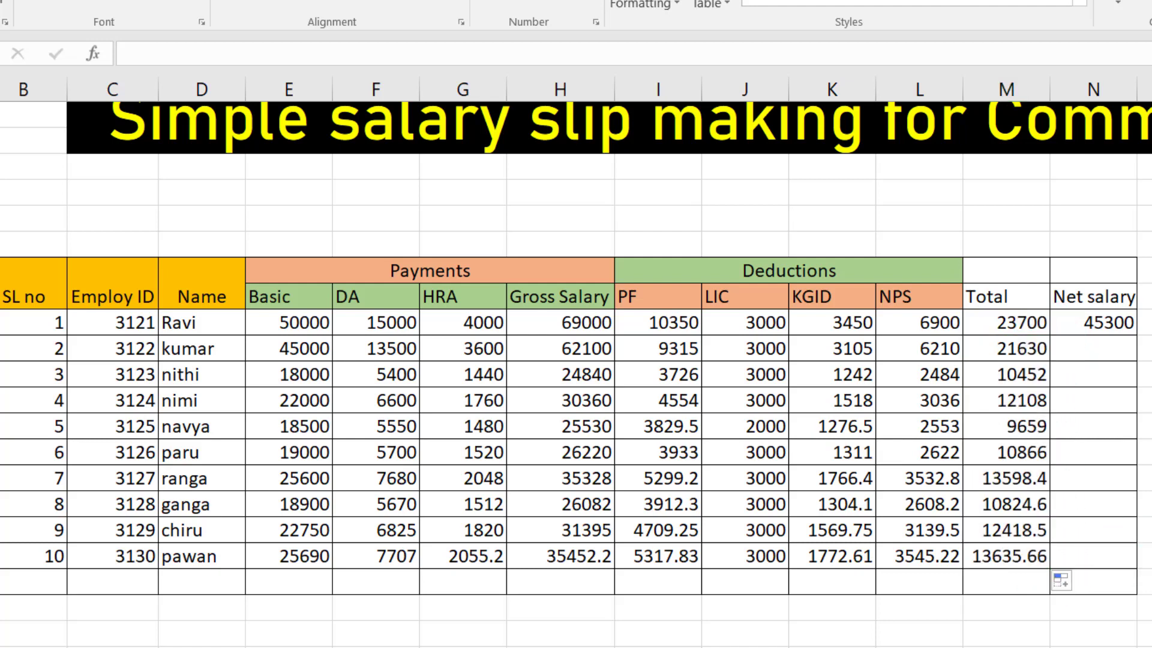
pyautogui.click(1128, 327)
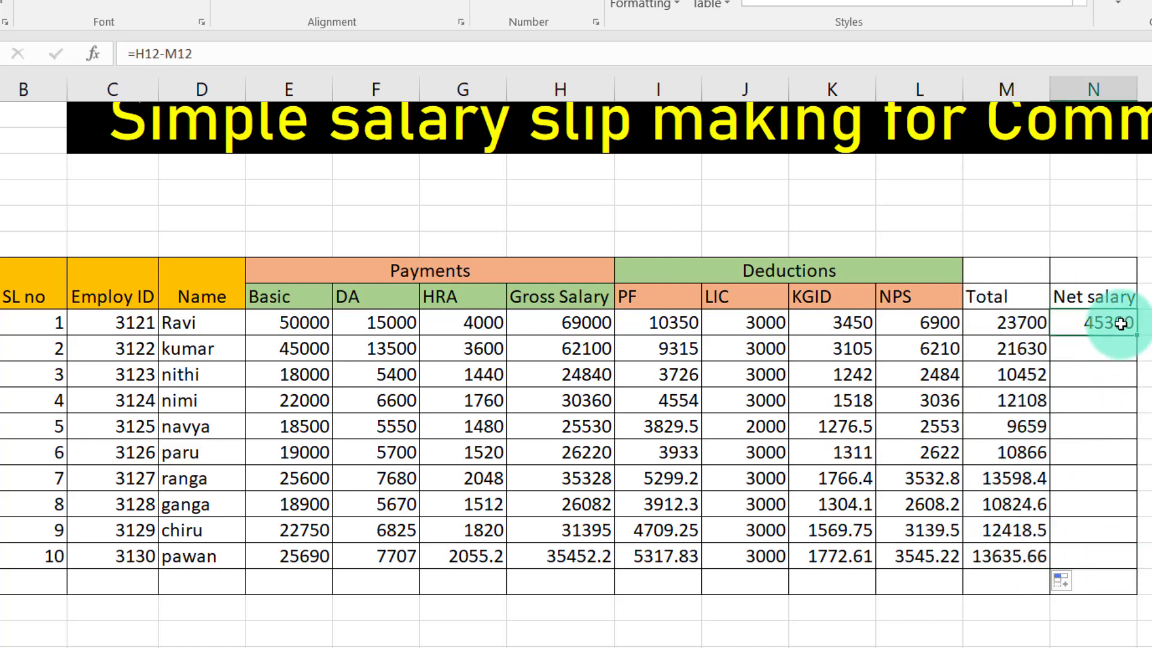
pyautogui.moveTo(1135, 337); pyautogui.dragTo(1143, 576)
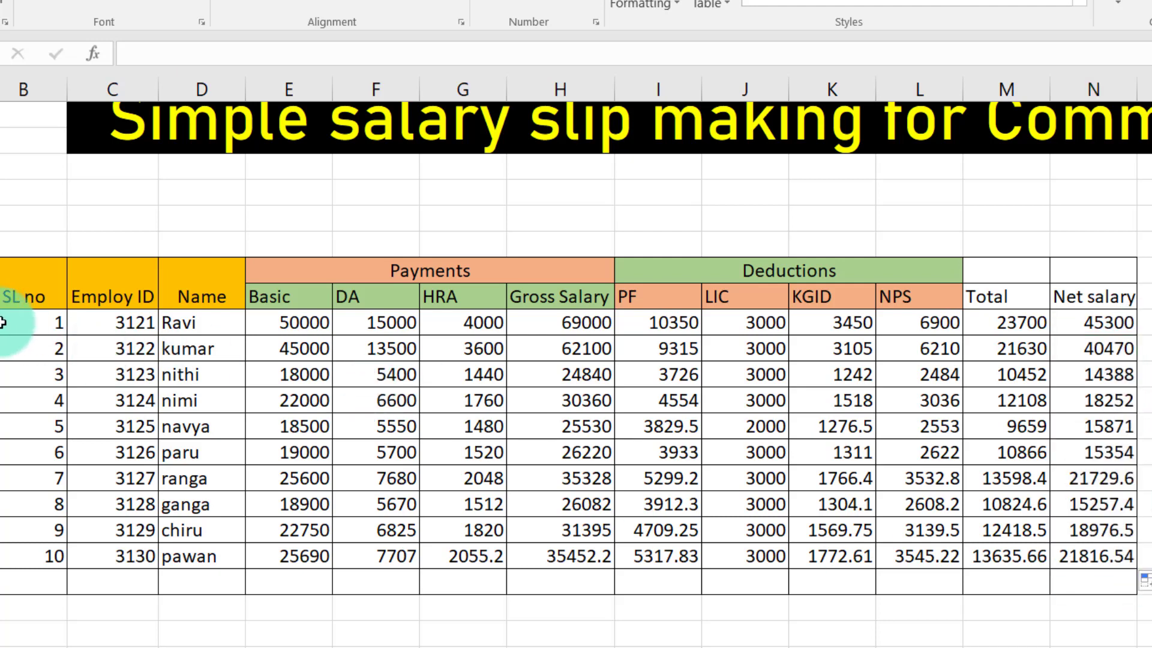
# Apply the Red-Yellow-Green color scale as conditional formatting to the employee data in B12:N21
pyautogui.moveTo(11, 324); pyautogui.dragTo(1076, 556)
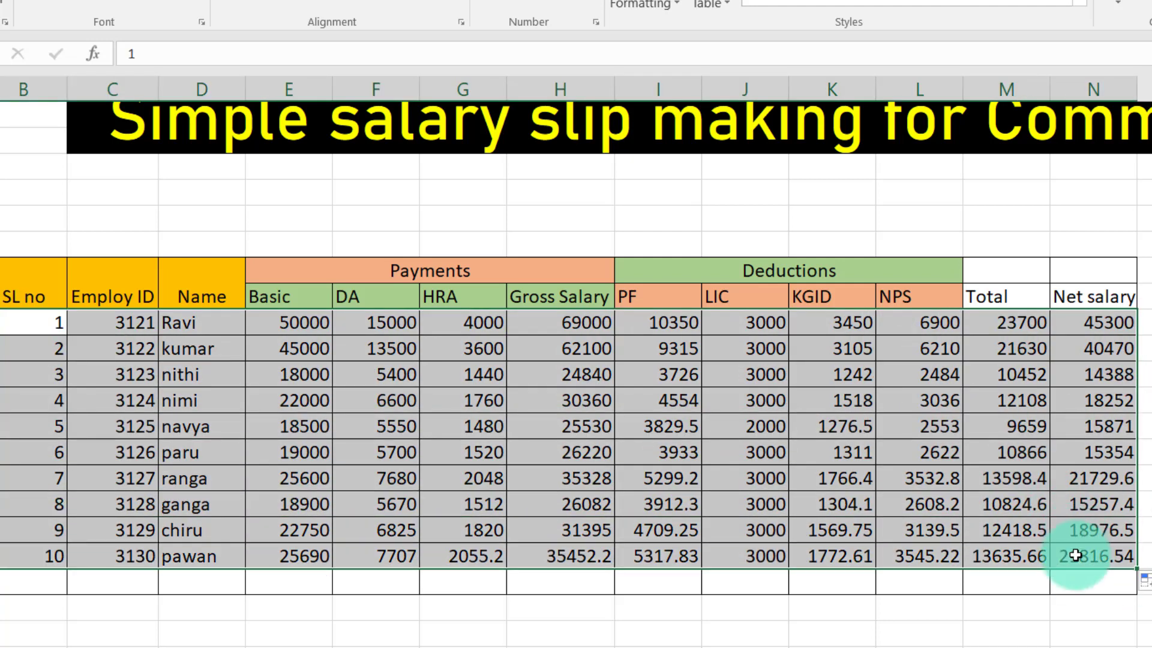
pyautogui.click(666, 8)
pyautogui.moveTo(787, 160)
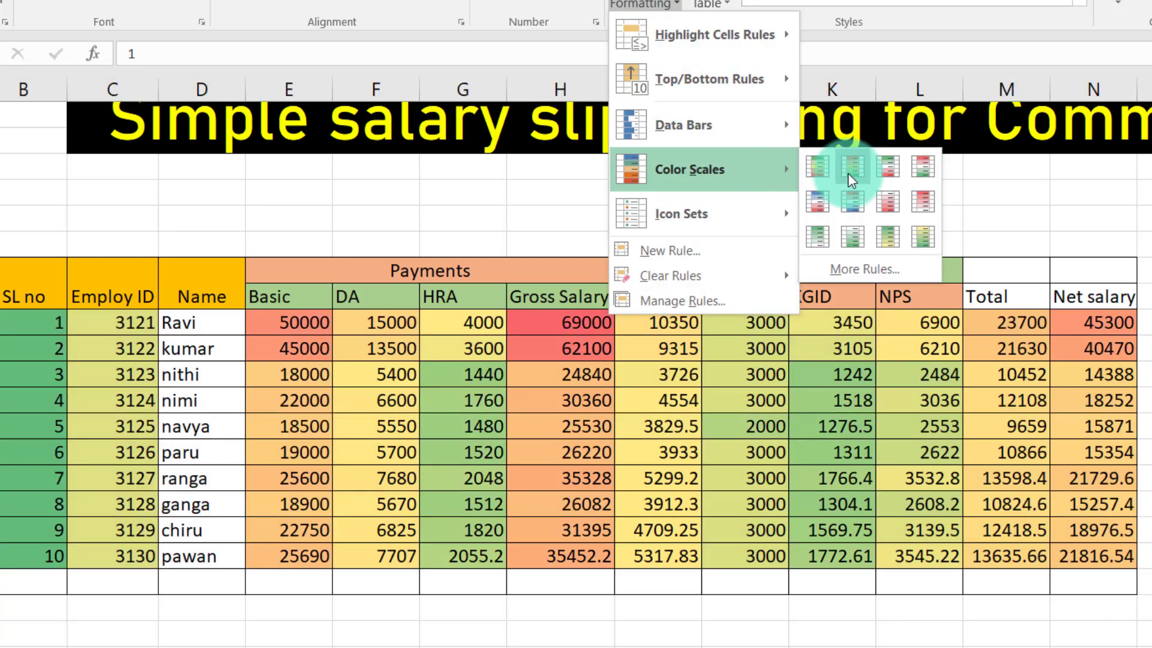
pyautogui.click(848, 172)
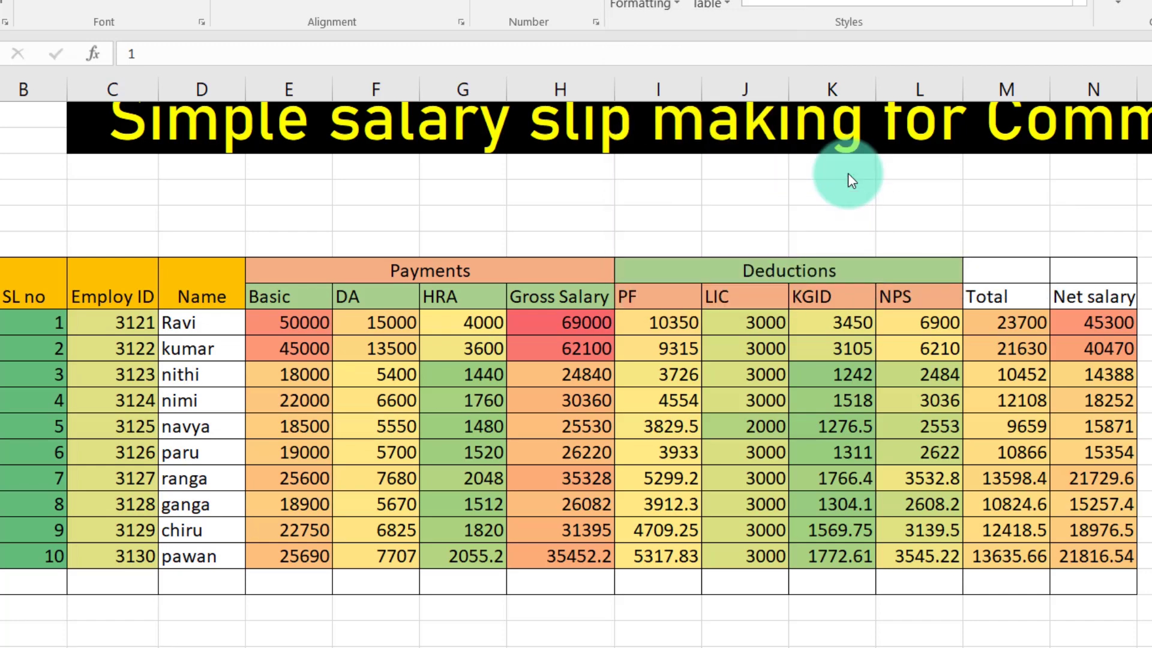
pyautogui.click(847, 173)
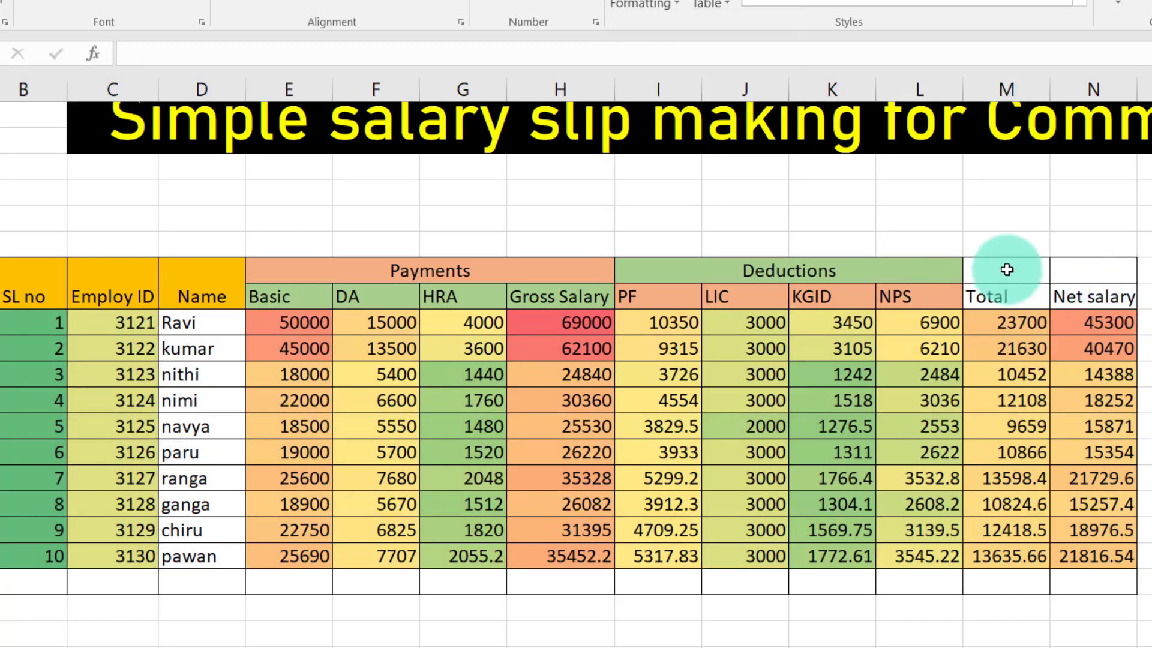
# Fill the Total and Net salary header cells M10:N11 with the standard orange color
pyautogui.moveTo(1006, 268); pyautogui.dragTo(1088, 300)
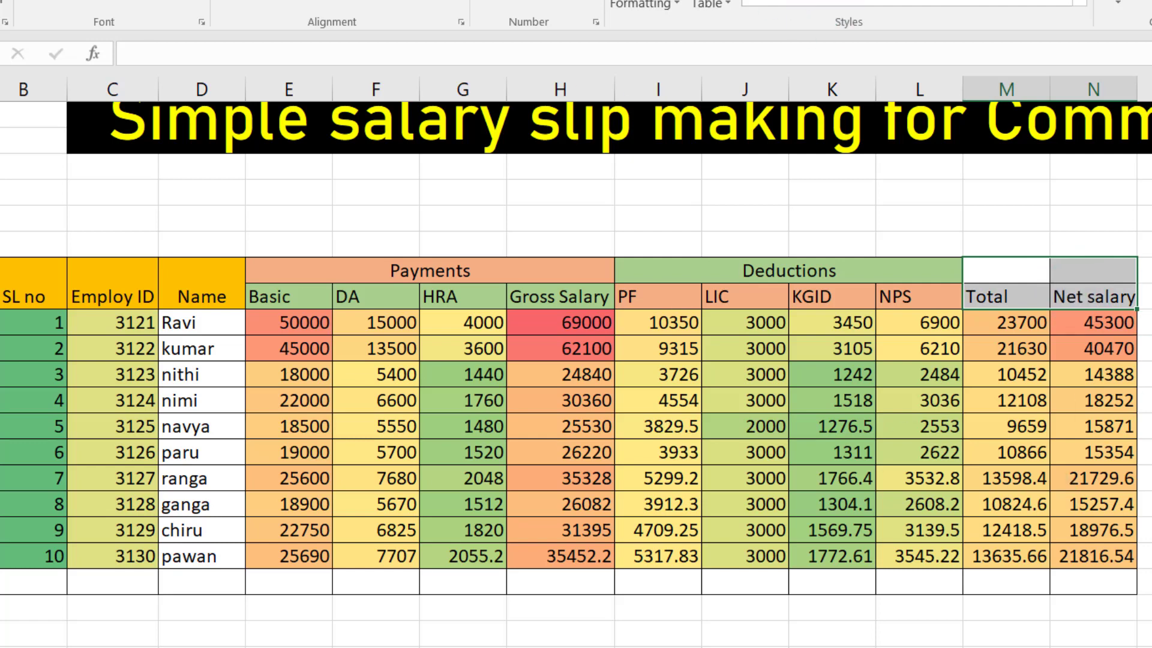
pyautogui.click(173, 3)
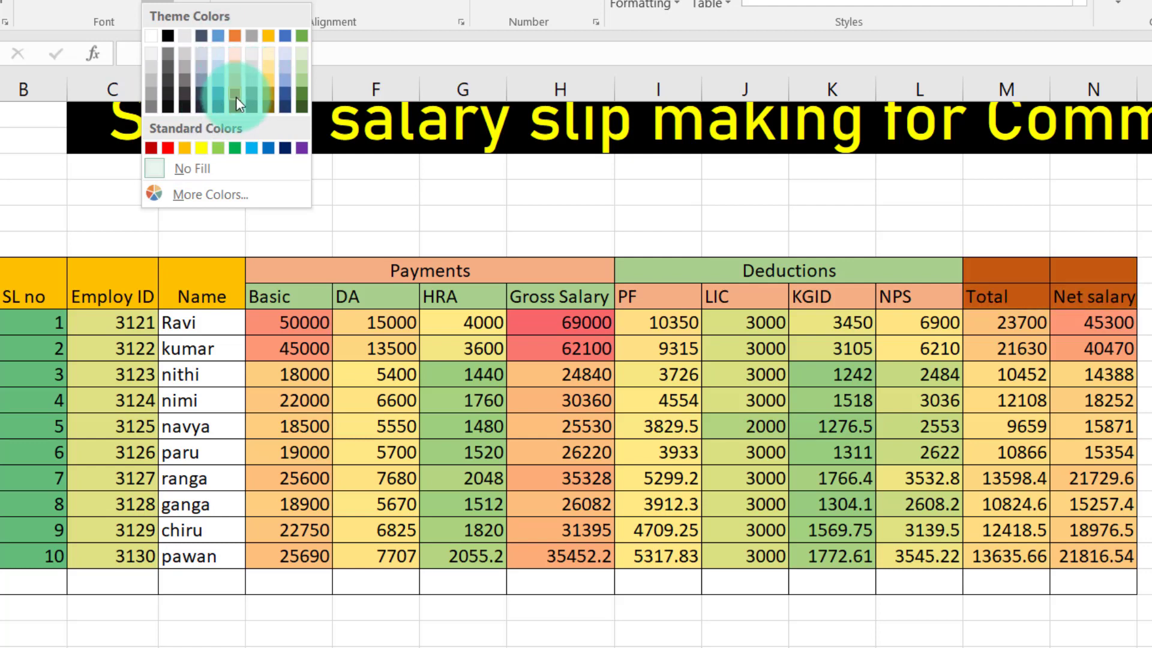
pyautogui.click(185, 148)
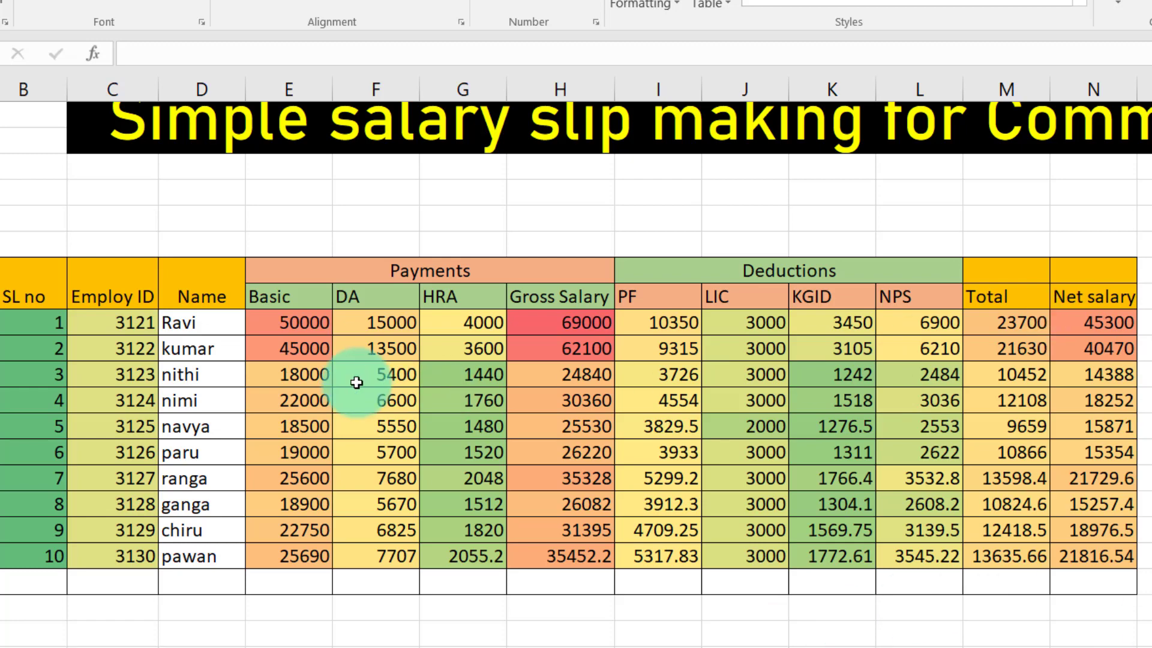
pyautogui.scroll(-3, 1130, 556)
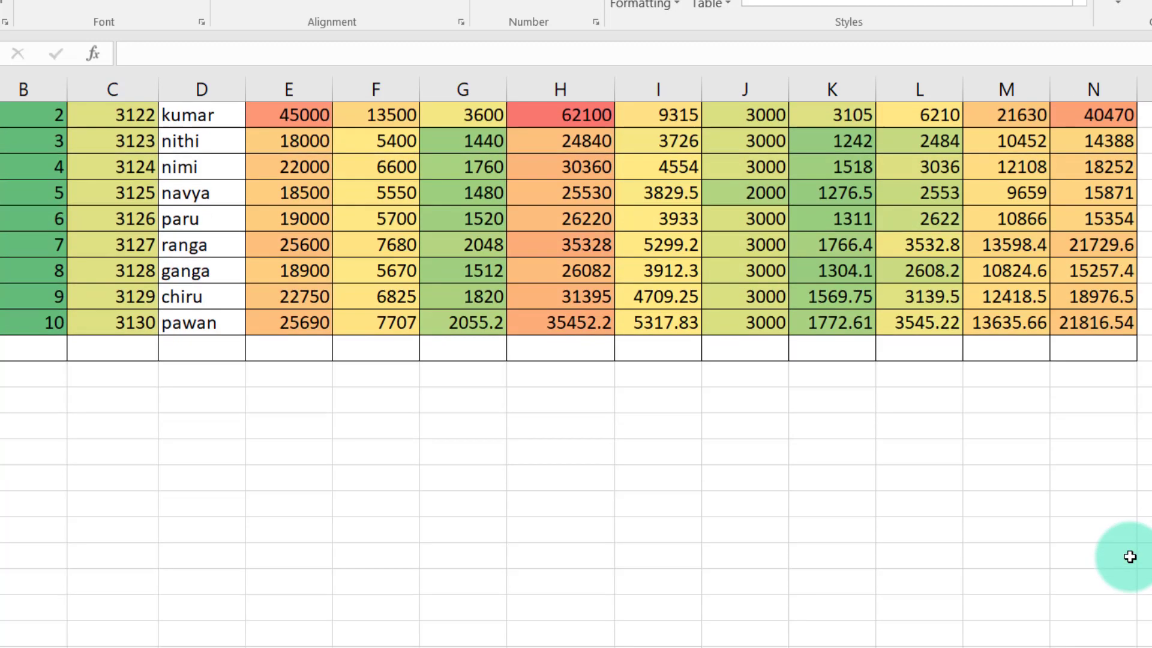
pyautogui.scroll(4, 1129, 556)
pyautogui.scroll(-1, 1130, 557)
pyautogui.scroll(-1, 1130, 556)
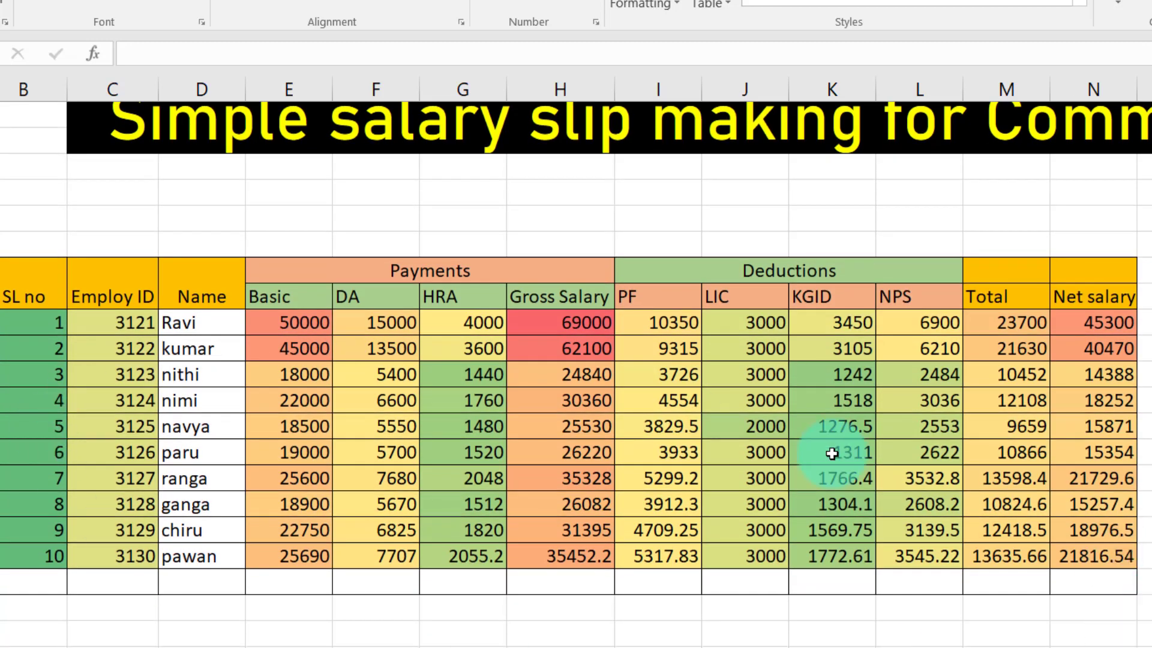